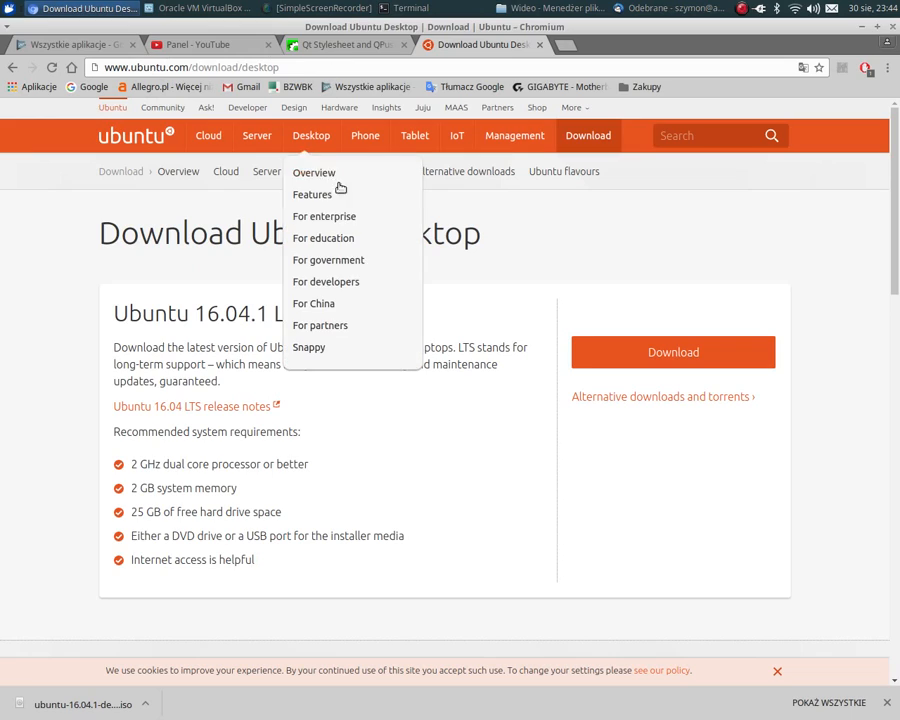
# - Go back to the Google results for "ubuntu download" and open the Download Ubuntu Desktop page
pyautogui.hotkey('alt', 'Left')
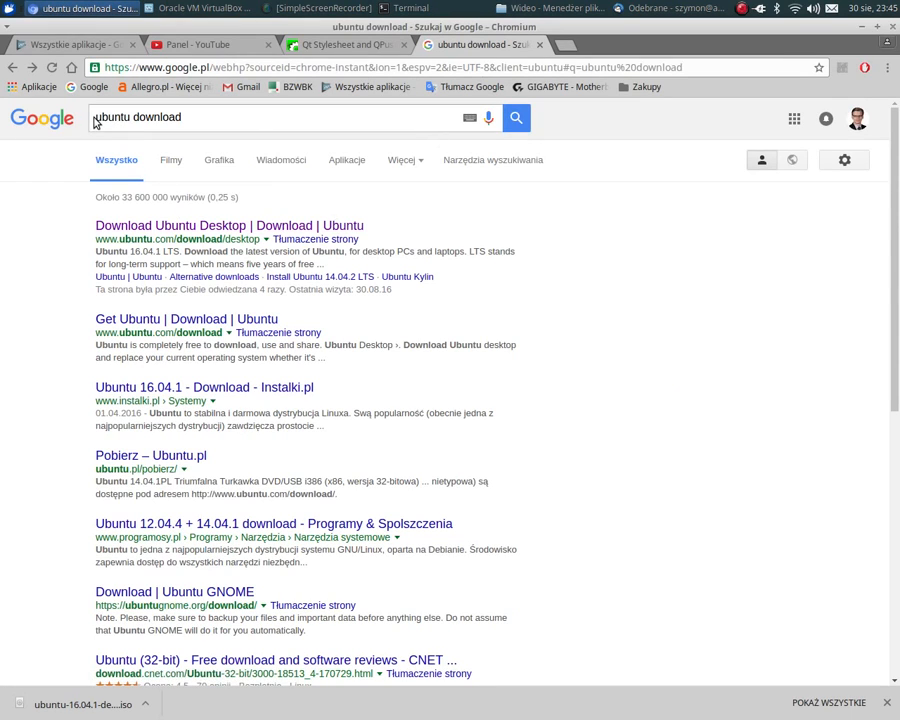
pyautogui.click(214, 122)
pyautogui.click(188, 229)
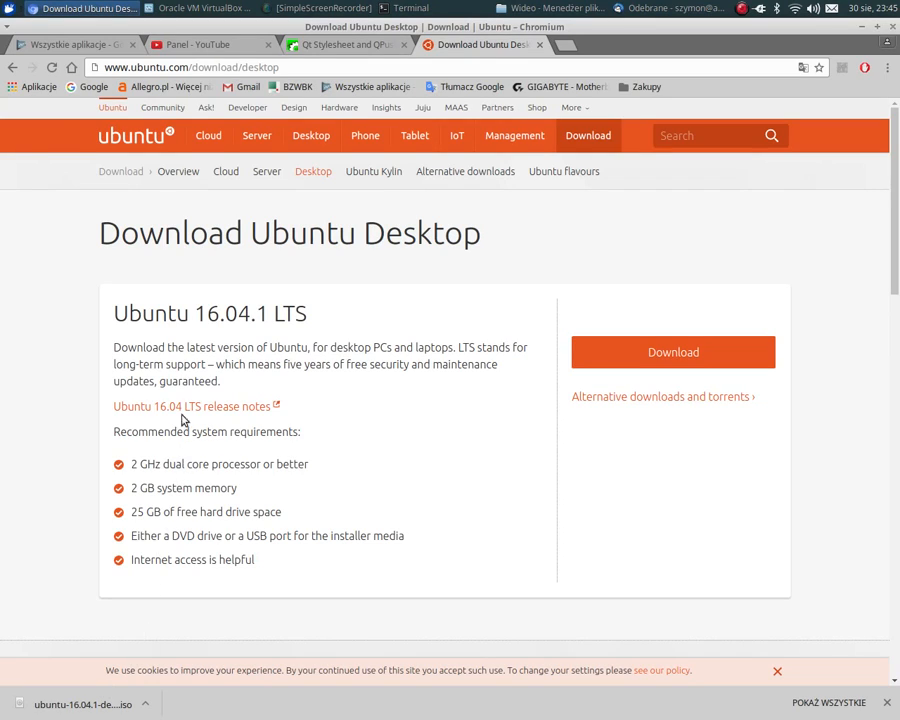
# - Search the installed applications for "virtu" and launch VirtualBox
pyautogui.click(7, 10)
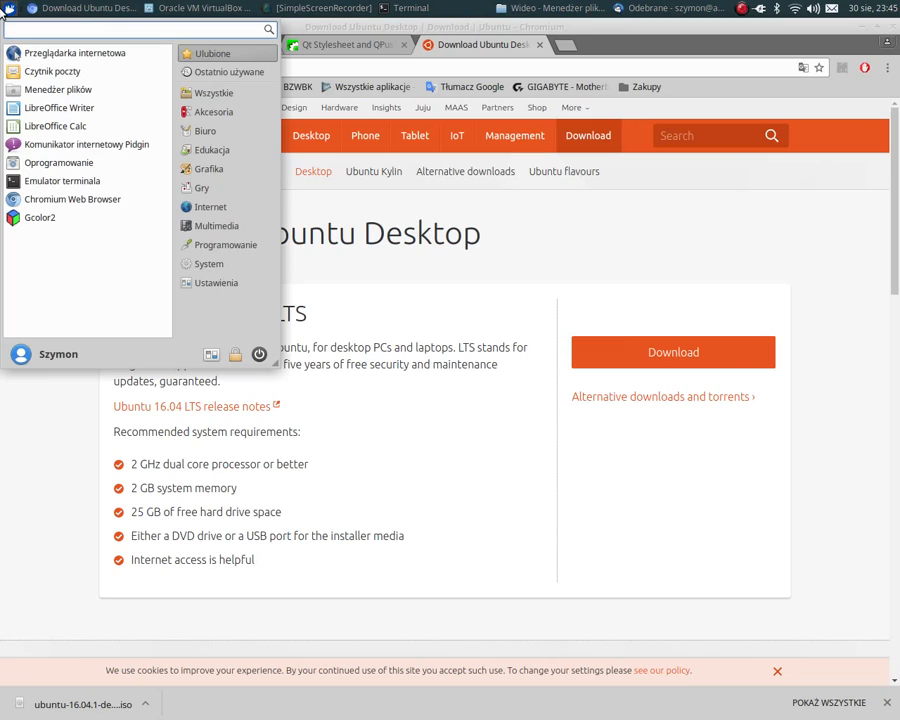
pyautogui.write('virtu')
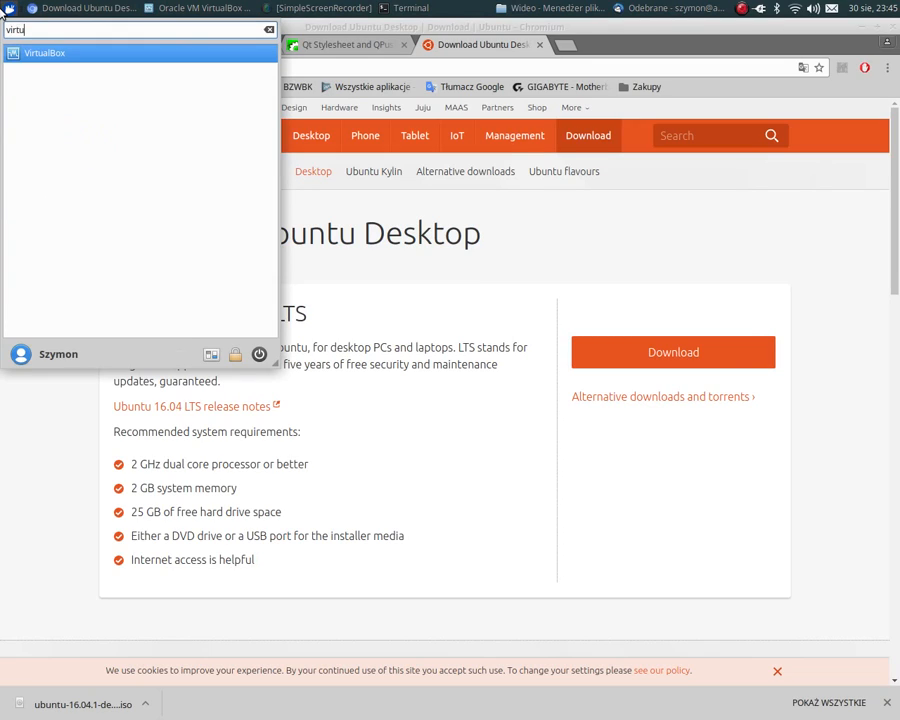
pyautogui.click(74, 55)
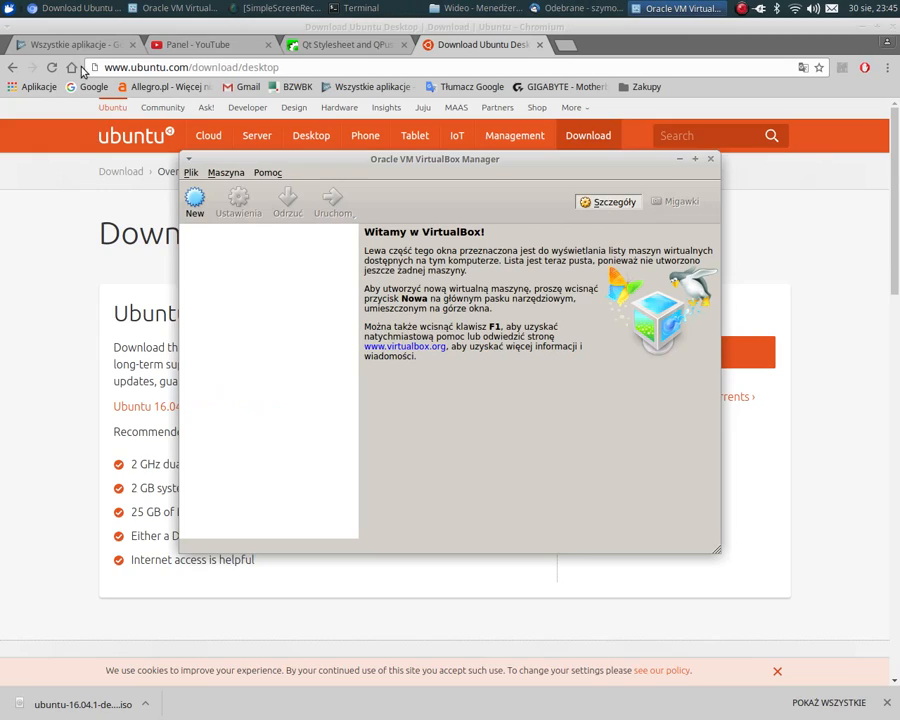
# - Start a new virtual machine named Ubuntu with the version Ubuntu (64-bit) and continue to the memory settings
pyautogui.click(194, 200)
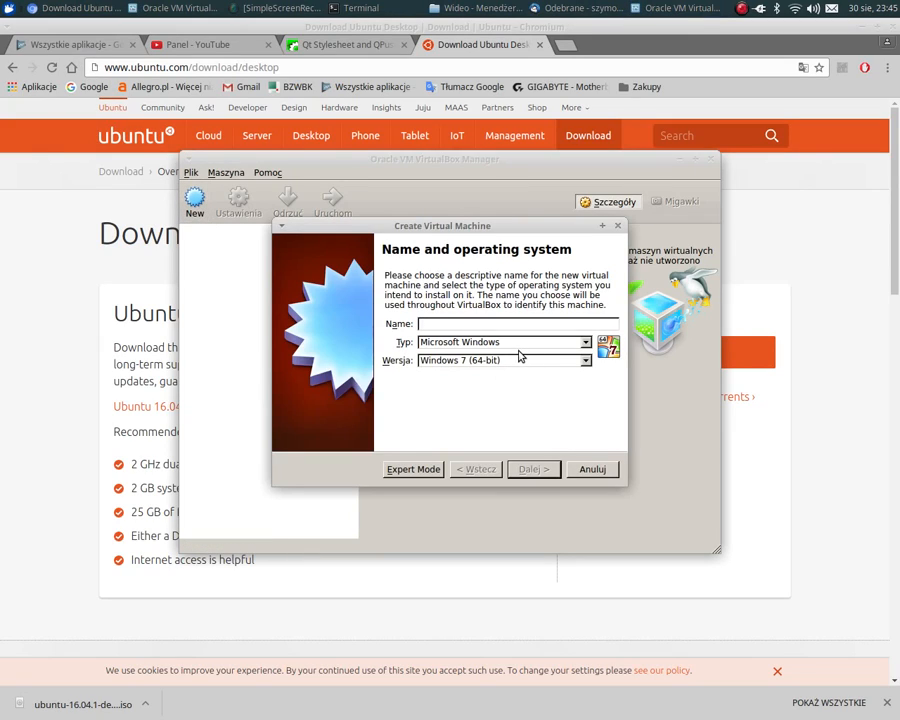
pyautogui.write('Ubuntu')
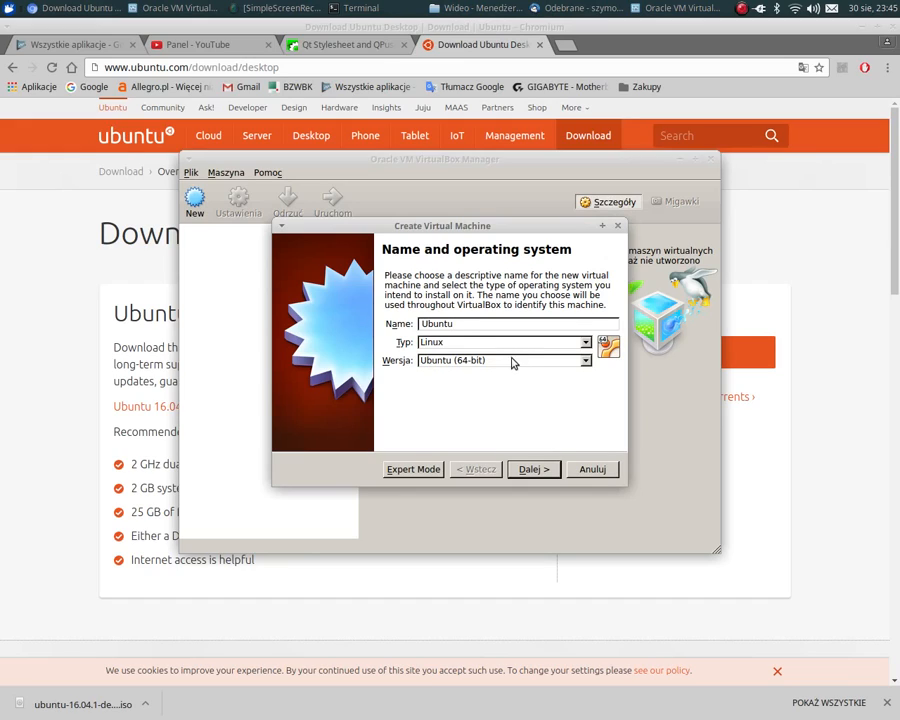
pyautogui.click(512, 360)
pyautogui.scroll(-1, 517, 423)
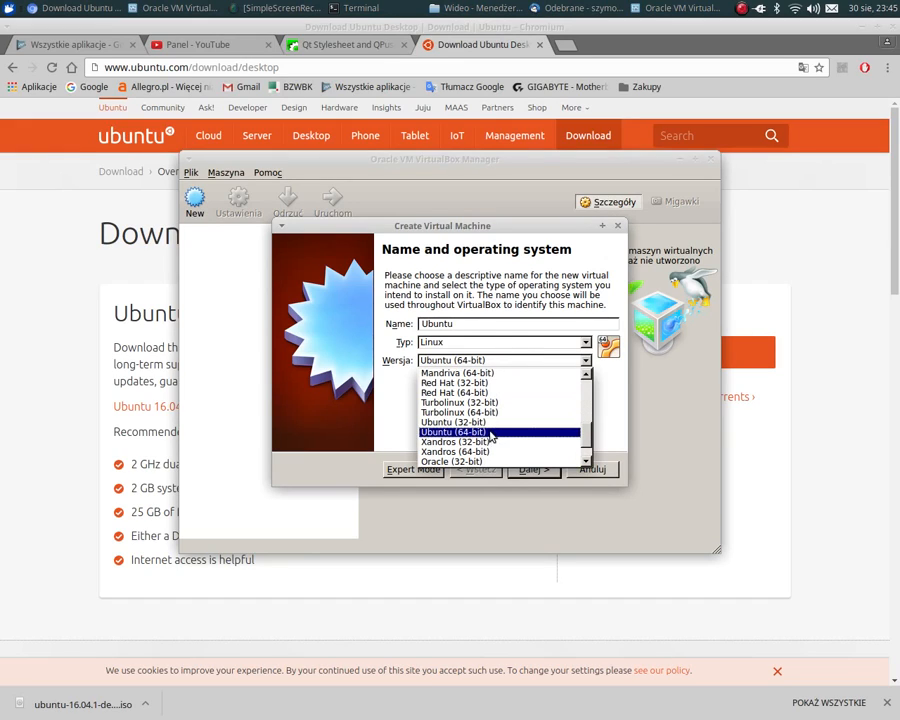
pyautogui.click(418, 432)
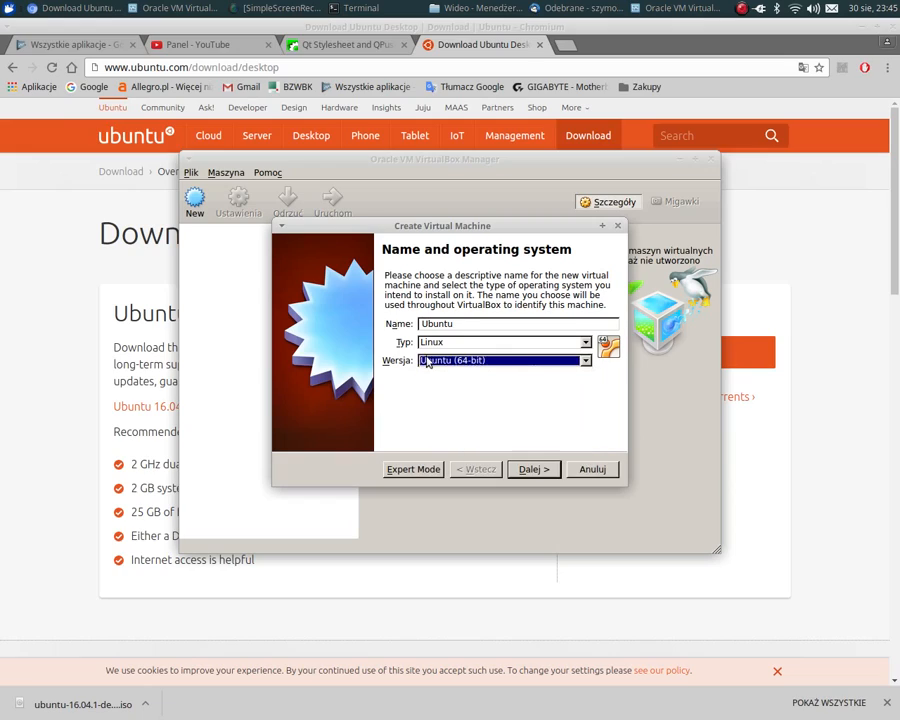
pyautogui.doubleClick(428, 323)
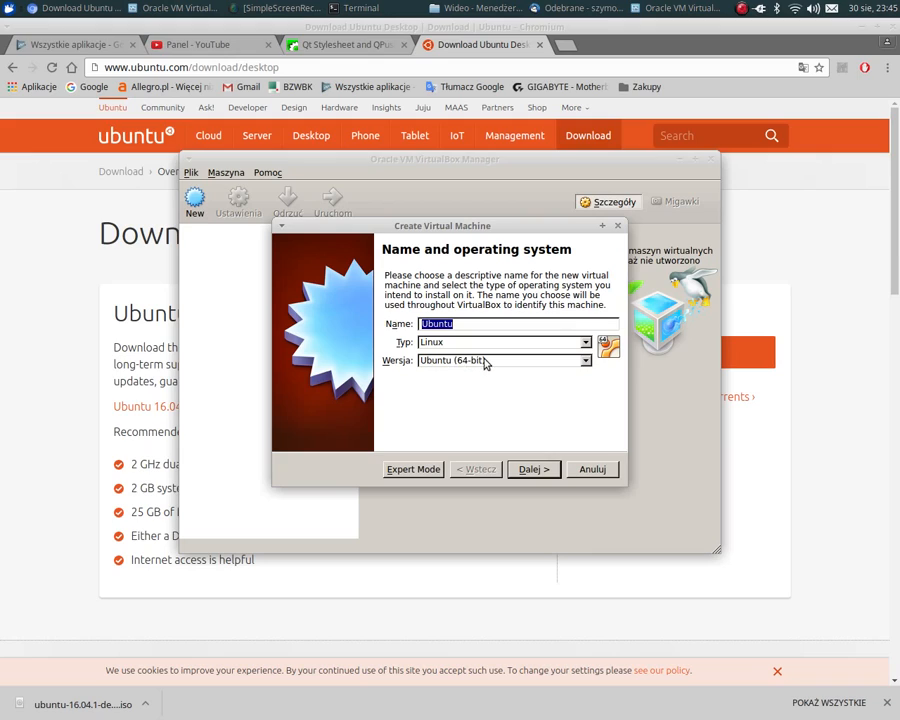
pyautogui.moveTo(497, 224); pyautogui.dragTo(396, 153)
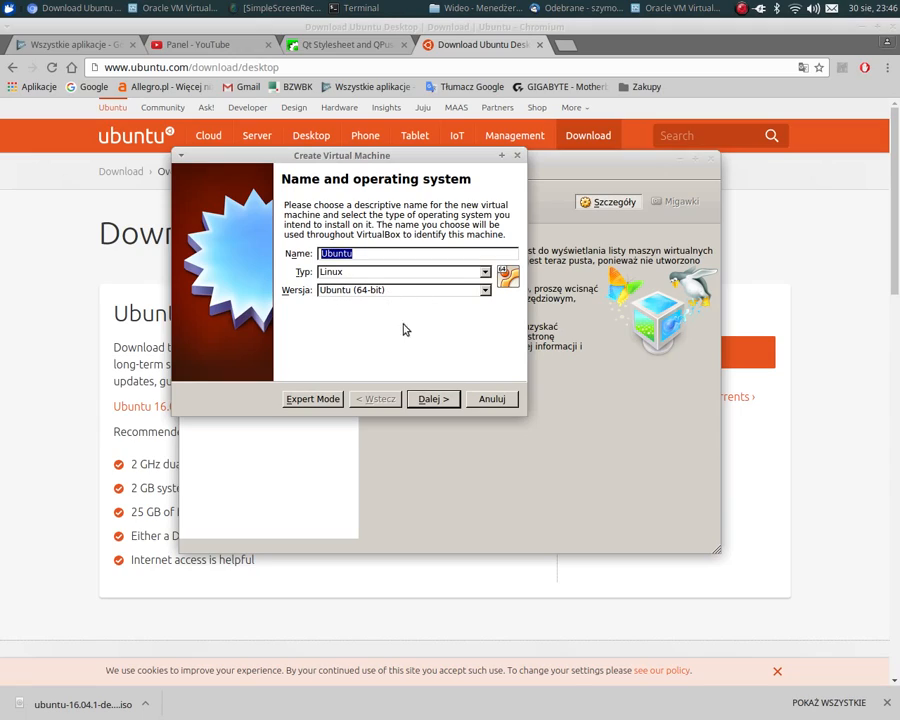
pyautogui.click(433, 399)
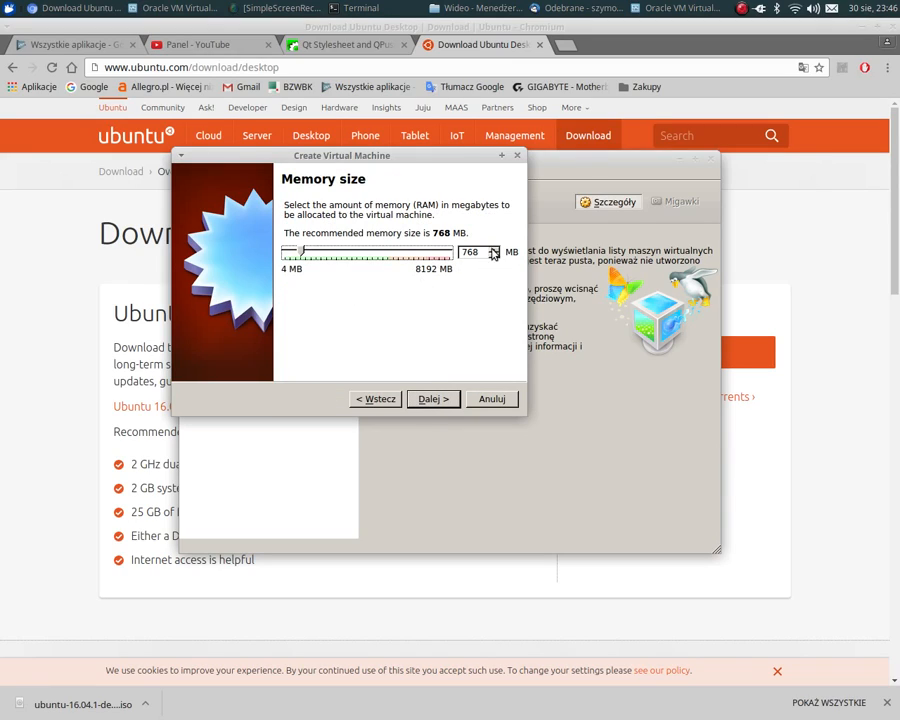
# - Set the virtual machine's memory slightly above the recommended 768 MB and continue to the hard disk settings
pyautogui.moveTo(362, 176); pyautogui.dragTo(587, 175)
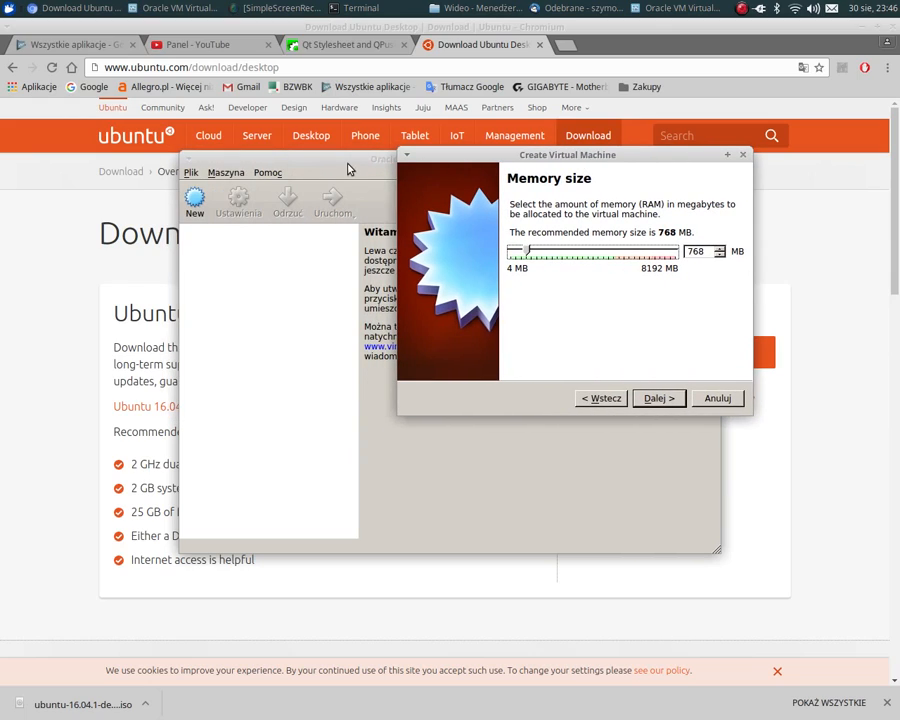
pyautogui.moveTo(345, 161); pyautogui.dragTo(549, 315)
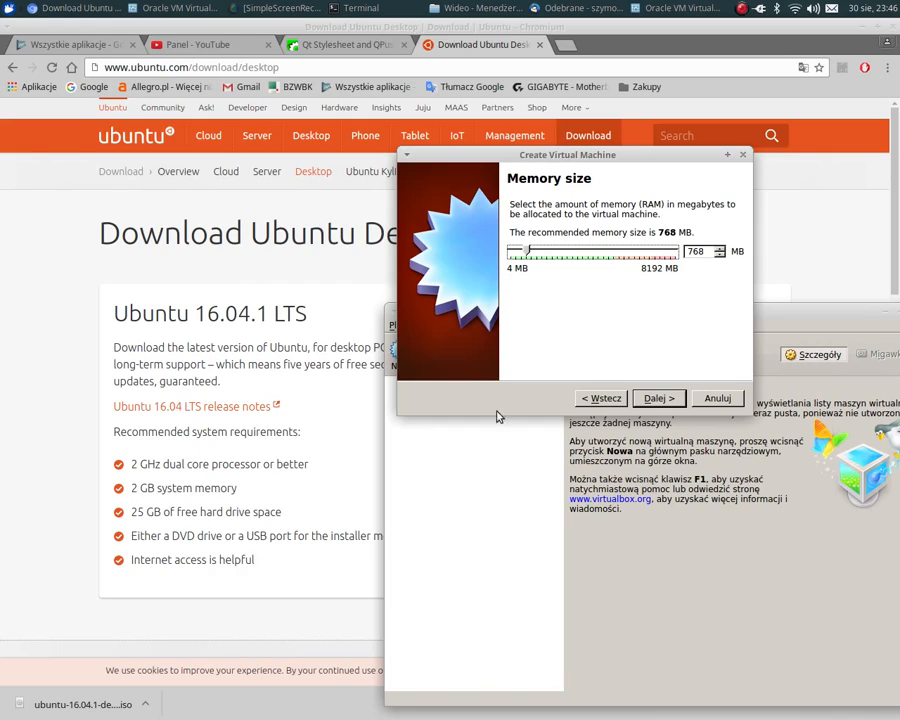
pyautogui.moveTo(527, 252); pyautogui.dragTo(535, 253)
pyautogui.click(650, 399)
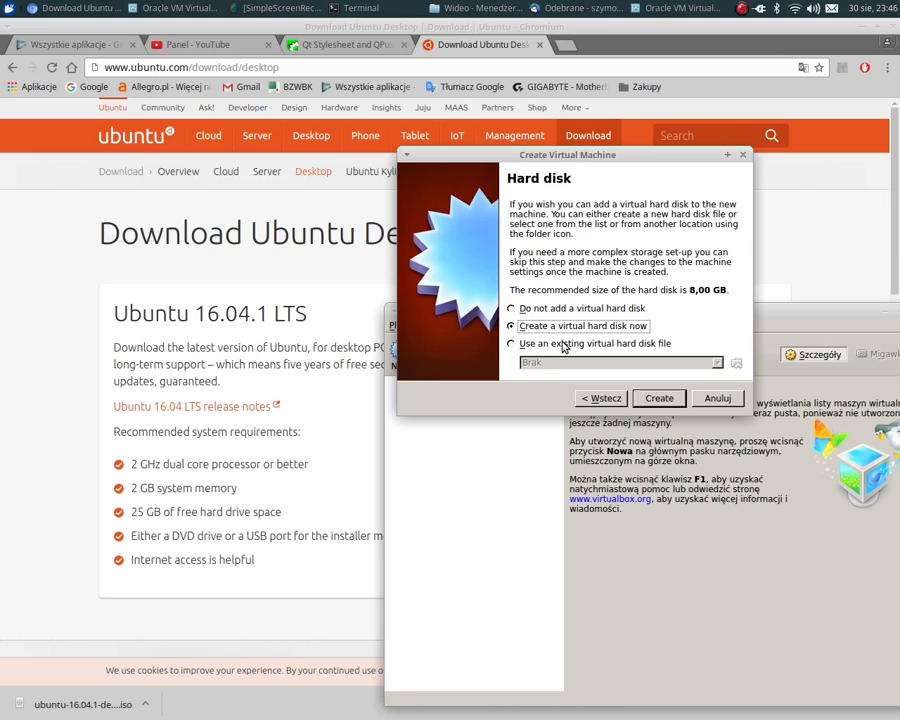
# - Create a dynamically allocated 16 GB VDI virtual hard disk named Ubuntu for the new machine
pyautogui.moveTo(533, 157); pyautogui.dragTo(422, 118)
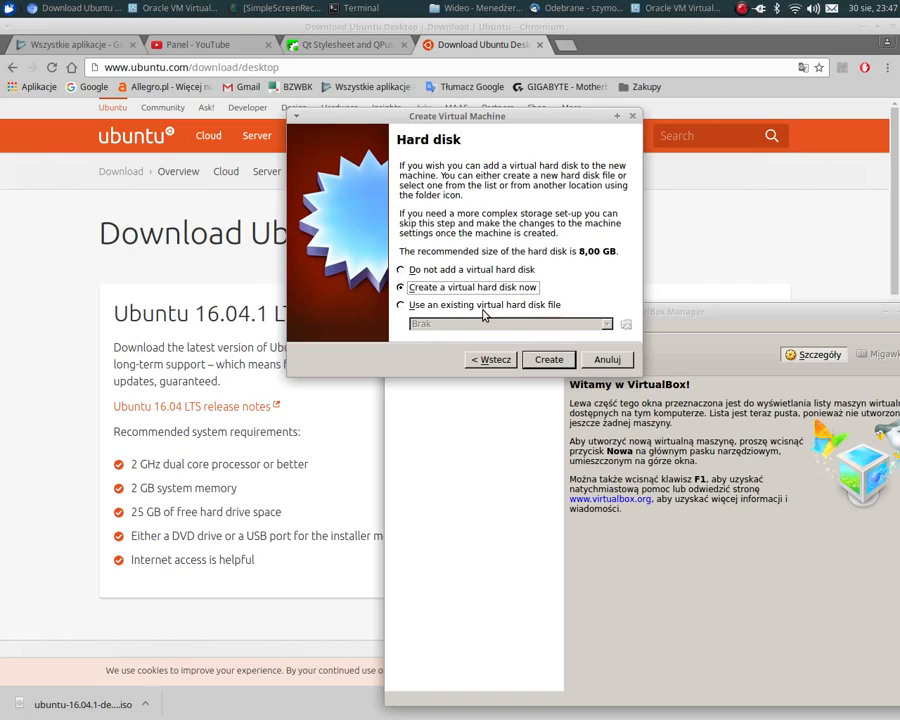
pyautogui.click(547, 360)
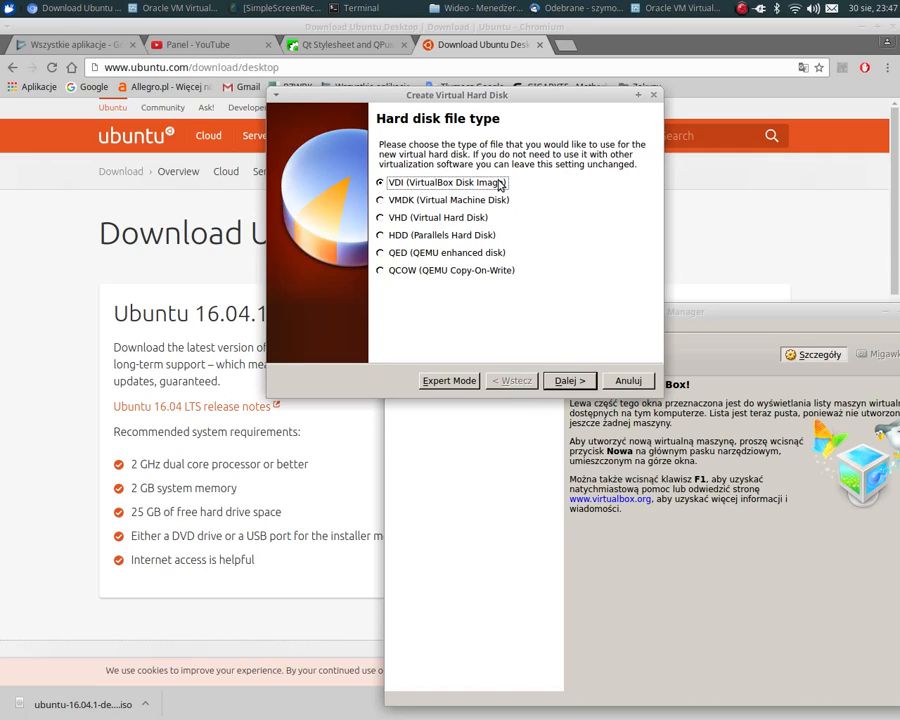
pyautogui.click(562, 387)
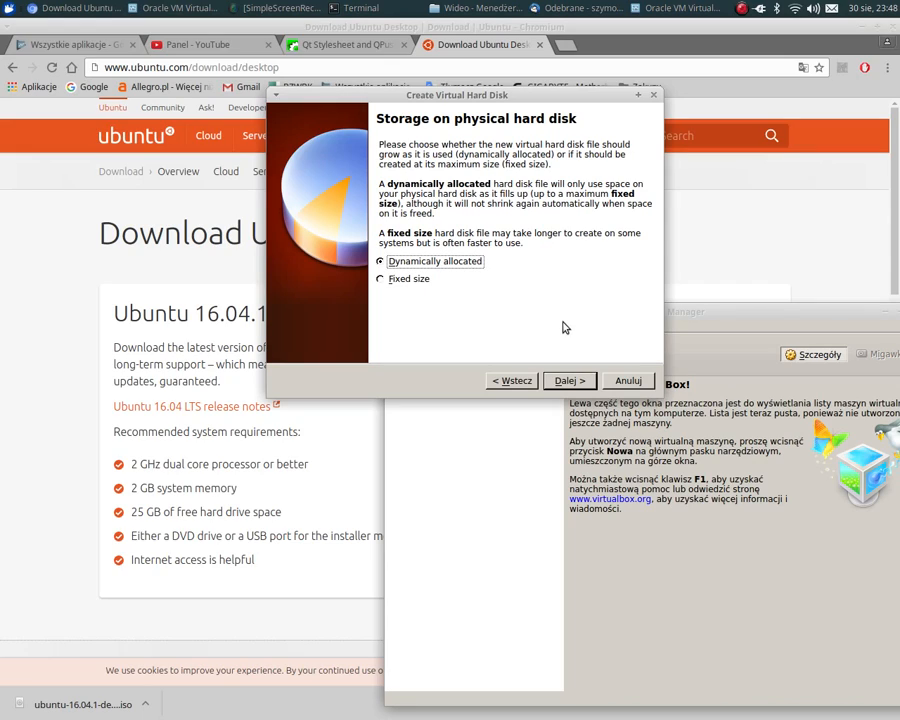
pyautogui.click(572, 379)
pyautogui.click(528, 243)
pyautogui.click(533, 245)
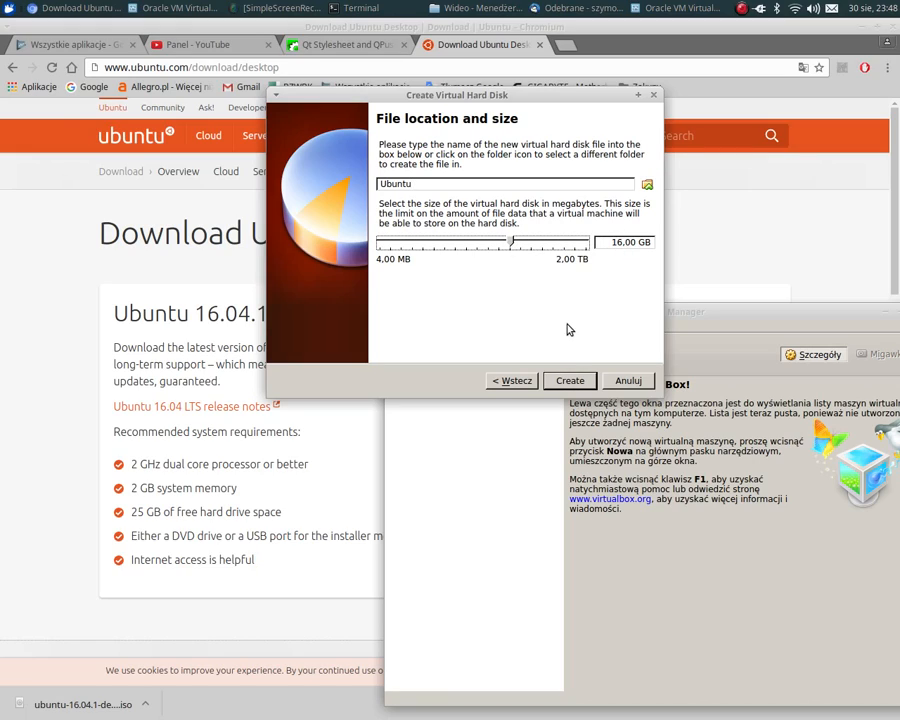
pyautogui.click(570, 380)
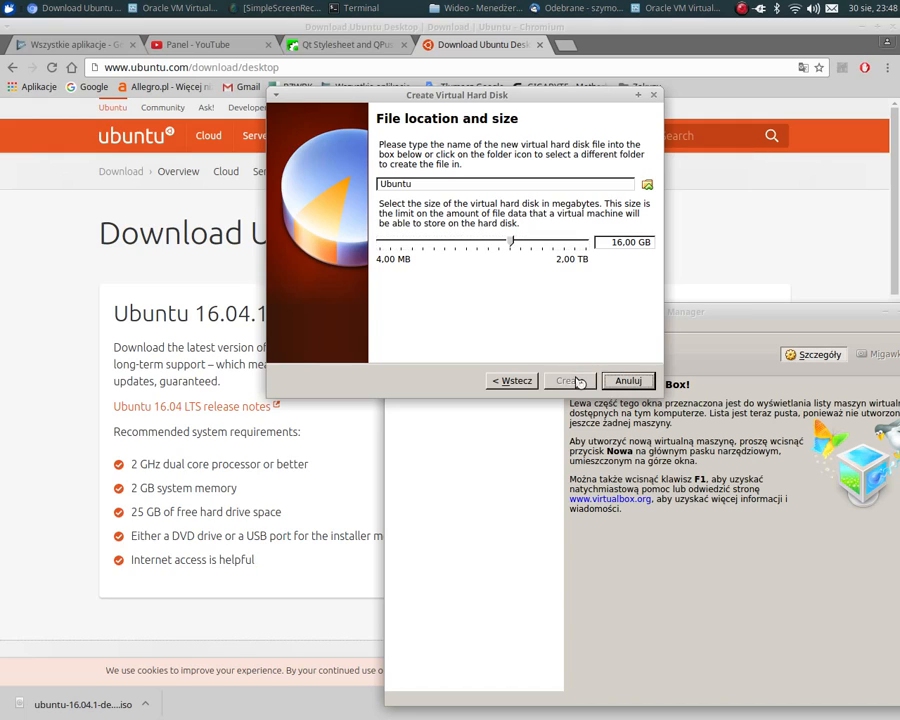
# - Start the Ubuntu virtual machine using ubuntu-16.04.1-desktop-amd64.iso from the Downloads folder as its start-up disk
pyautogui.moveTo(558, 311); pyautogui.dragTo(426, 155)
pyautogui.doubleClick(357, 237)
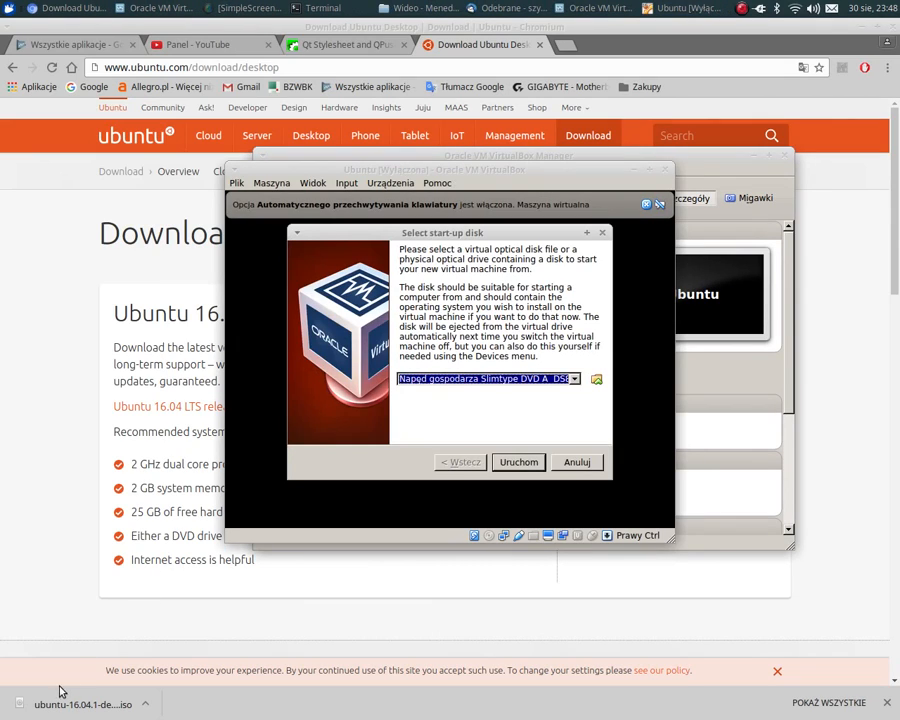
pyautogui.click(549, 381)
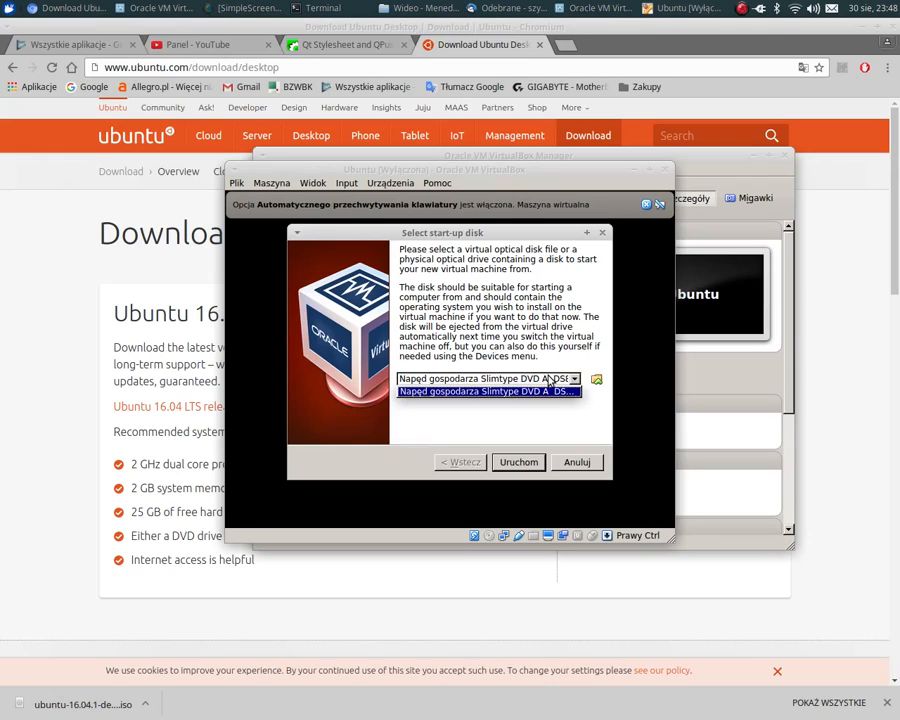
pyautogui.click(551, 379)
pyautogui.click(596, 379)
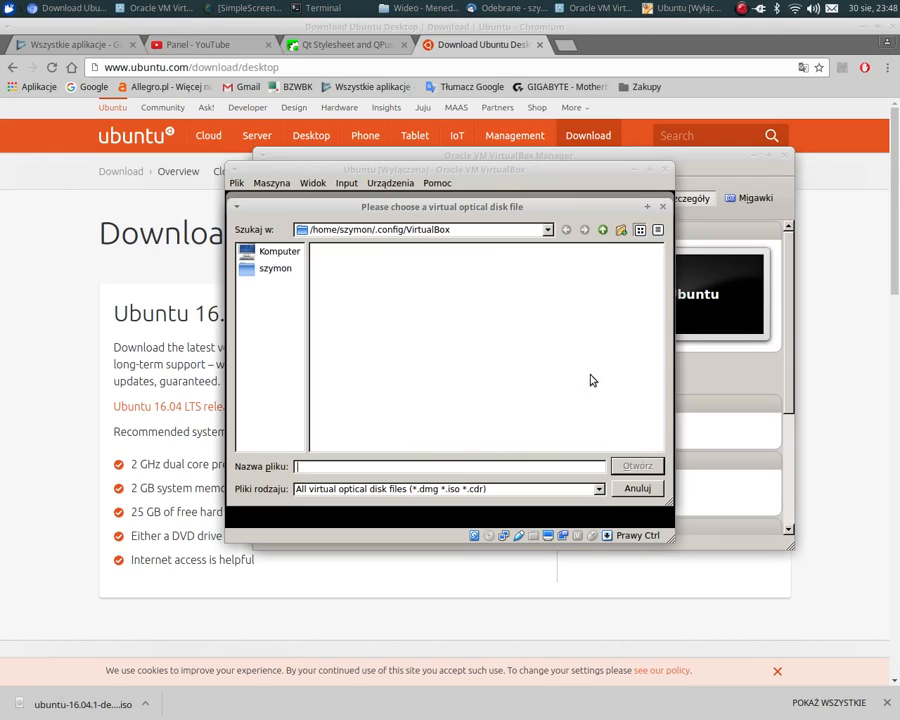
pyautogui.click(262, 270)
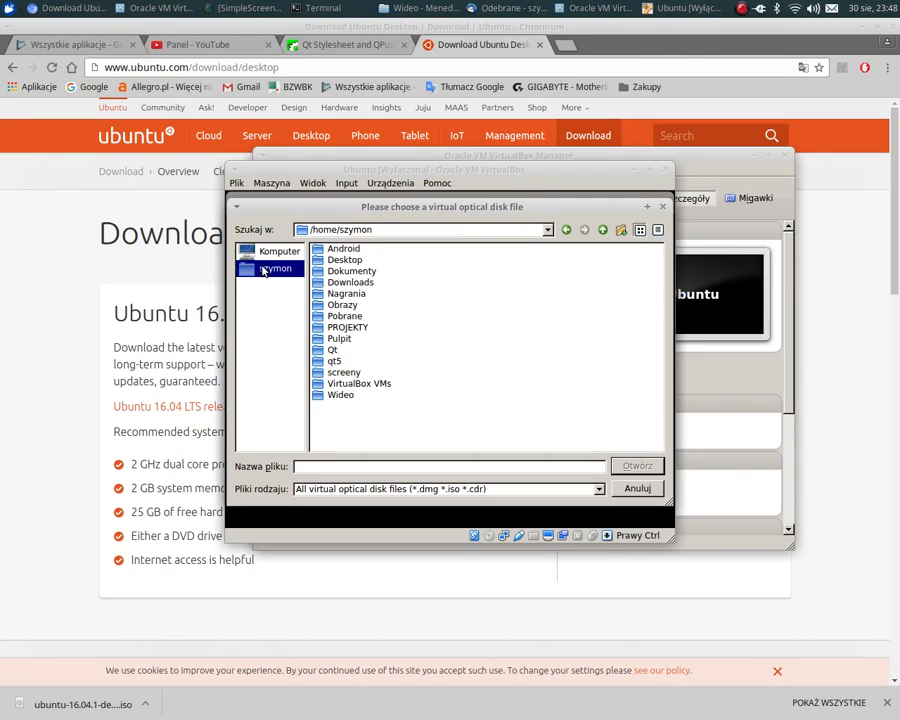
pyautogui.doubleClick(333, 283)
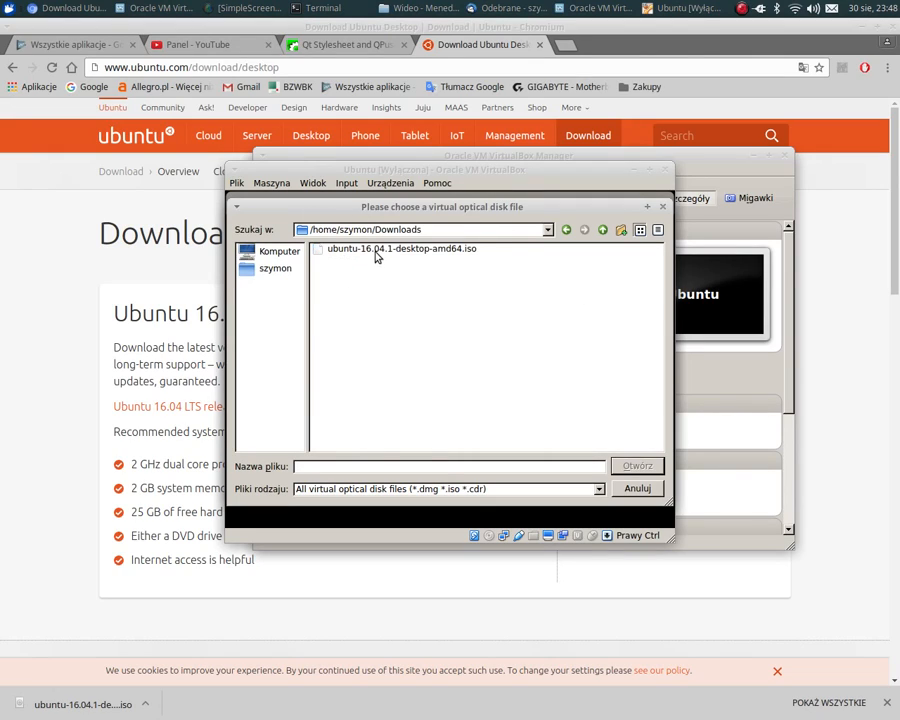
pyautogui.doubleClick(400, 249)
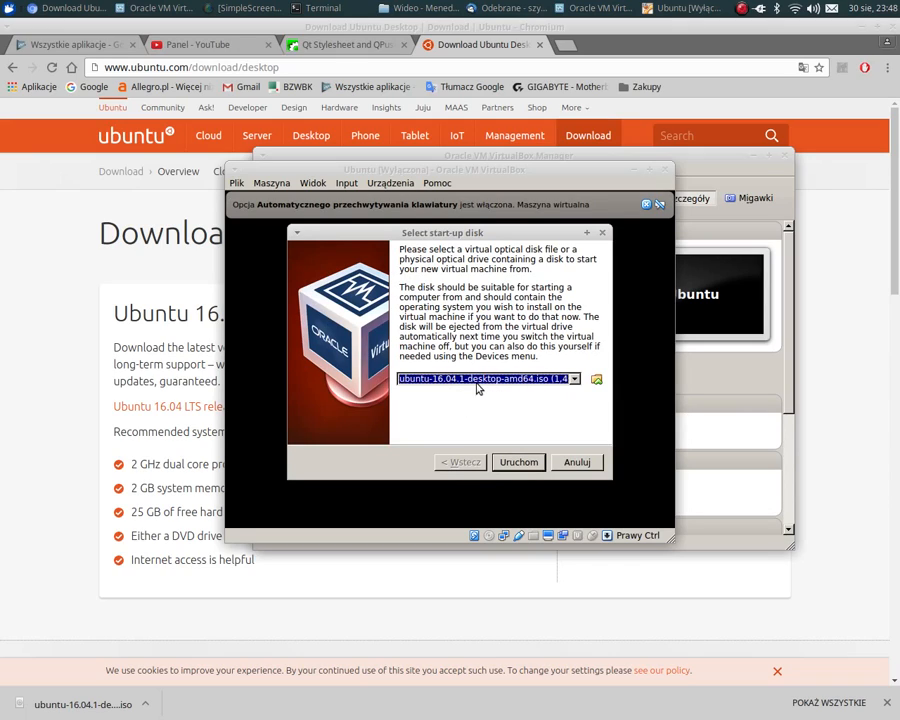
pyautogui.click(518, 462)
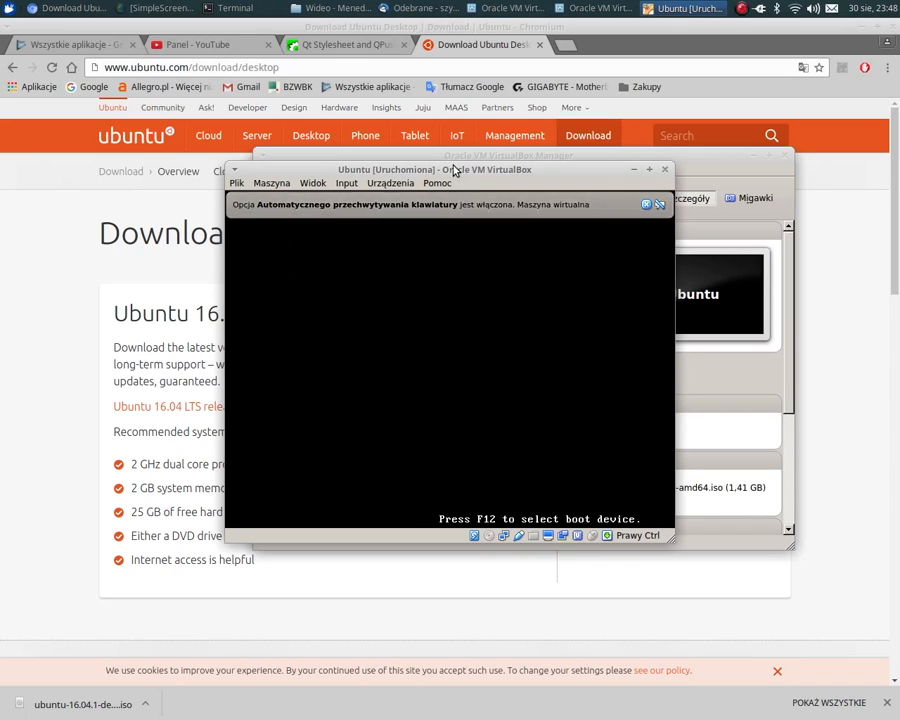
# - Reposition and enlarge the running Ubuntu machine's window and dismiss its notification messages
pyautogui.moveTo(448, 170); pyautogui.dragTo(357, 119)
pyautogui.click(556, 156)
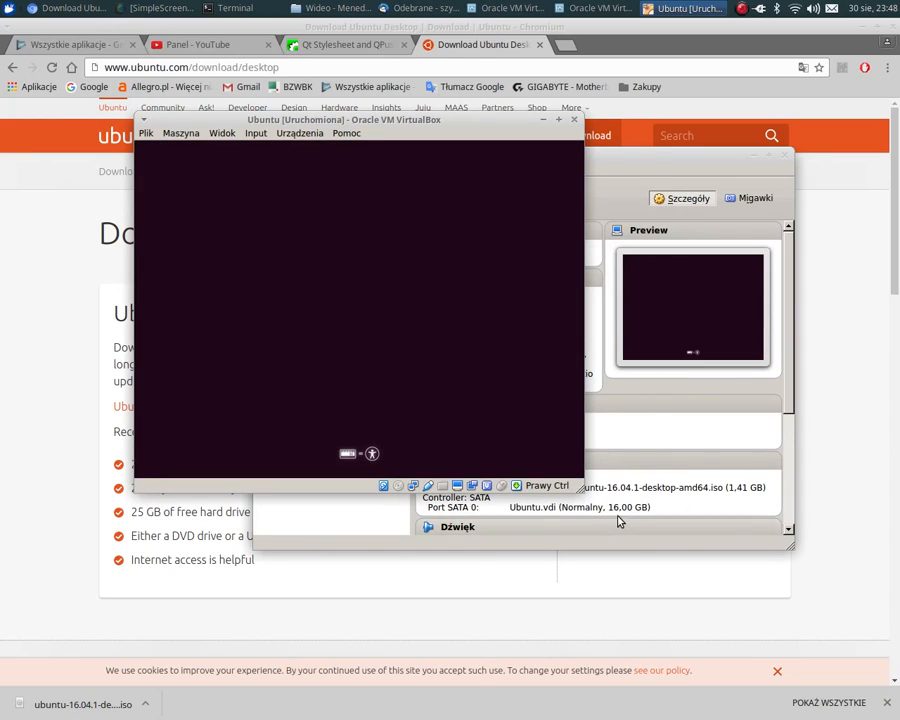
pyautogui.moveTo(583, 491); pyautogui.dragTo(731, 585)
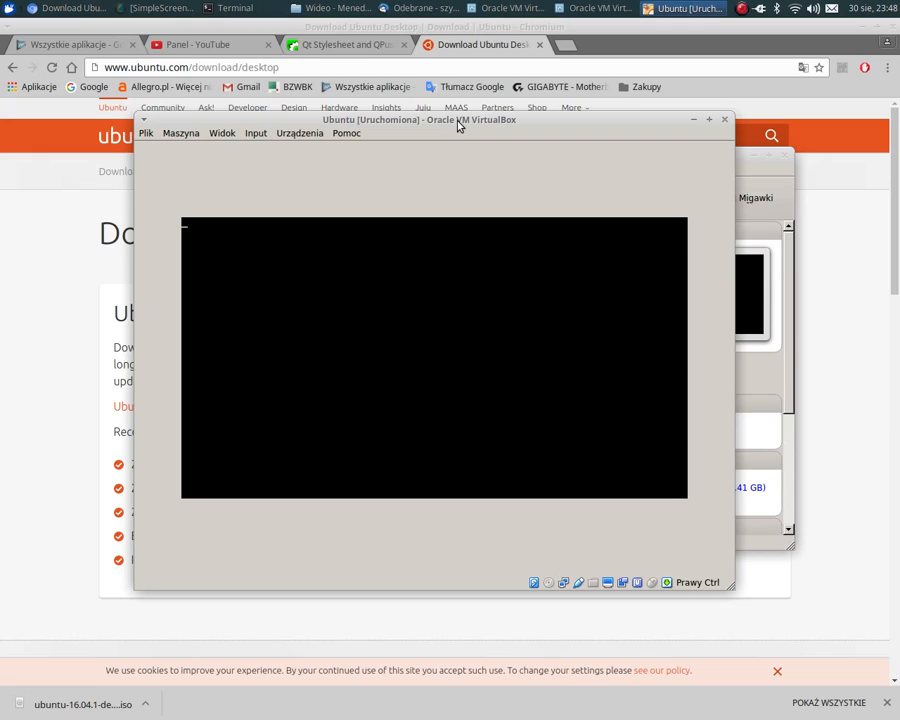
pyautogui.moveTo(458, 125); pyautogui.dragTo(407, 124)
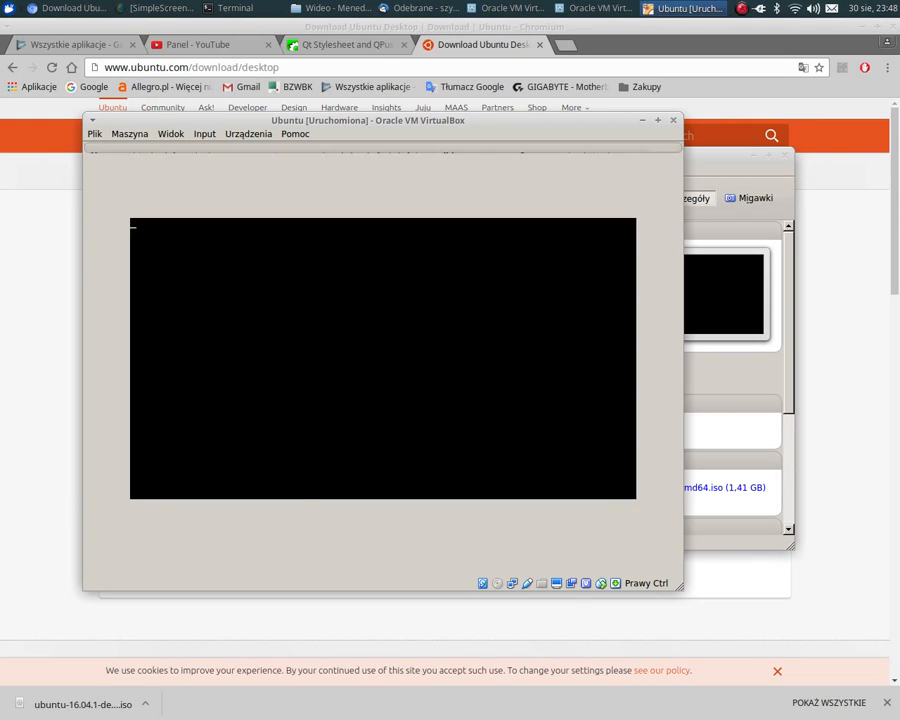
pyautogui.click(653, 157)
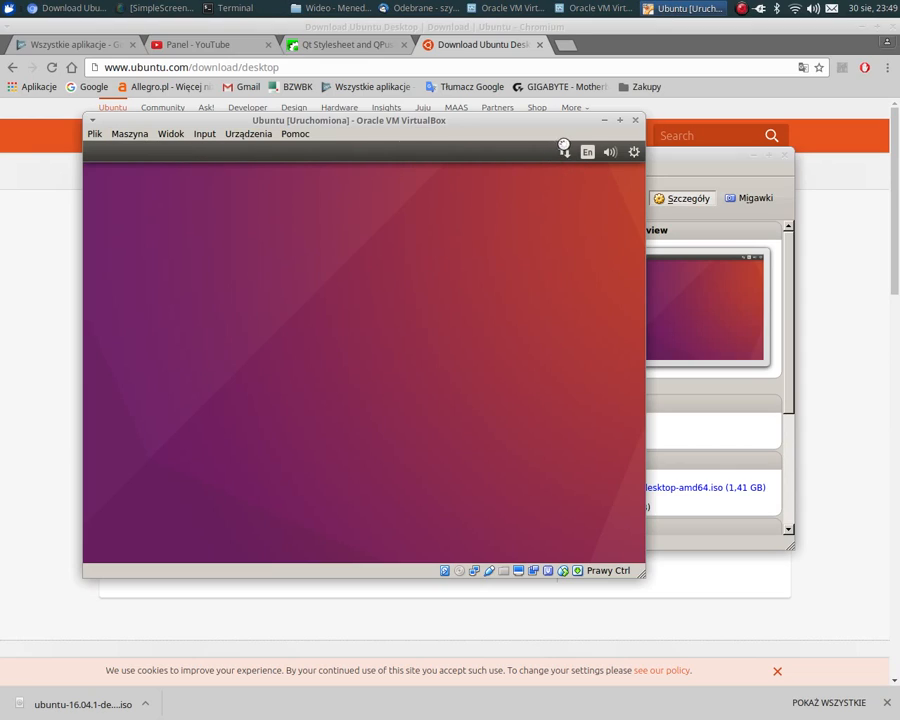
pyautogui.moveTo(544, 131); pyautogui.dragTo(529, 131)
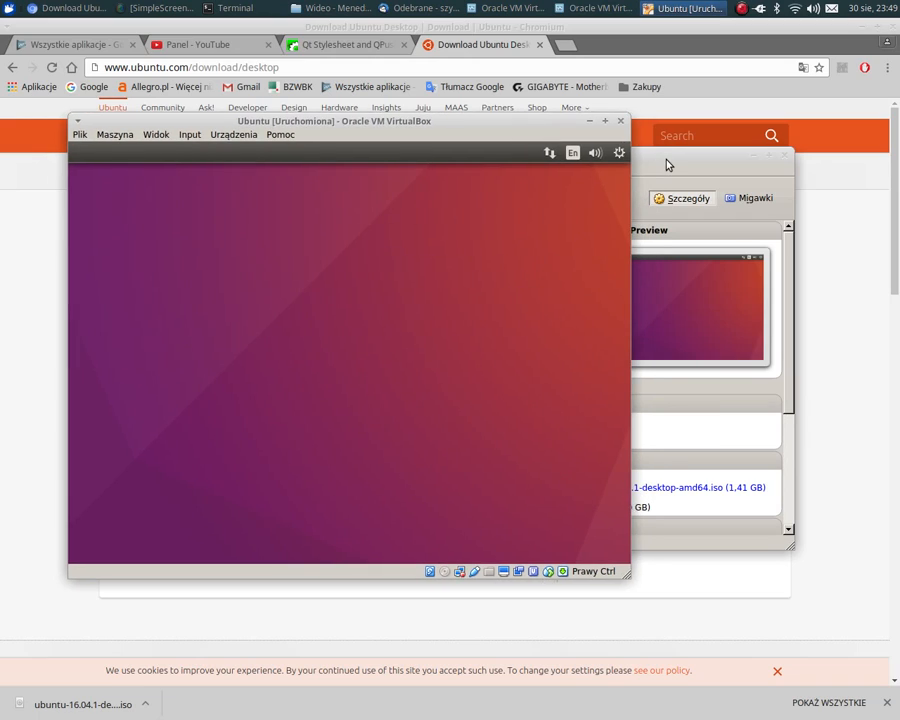
# - Review the Ubuntu machine's display, storage, sound, network and USB details in VirtualBox Manager
pyautogui.click(655, 160)
pyautogui.scroll(-3, 546, 440)
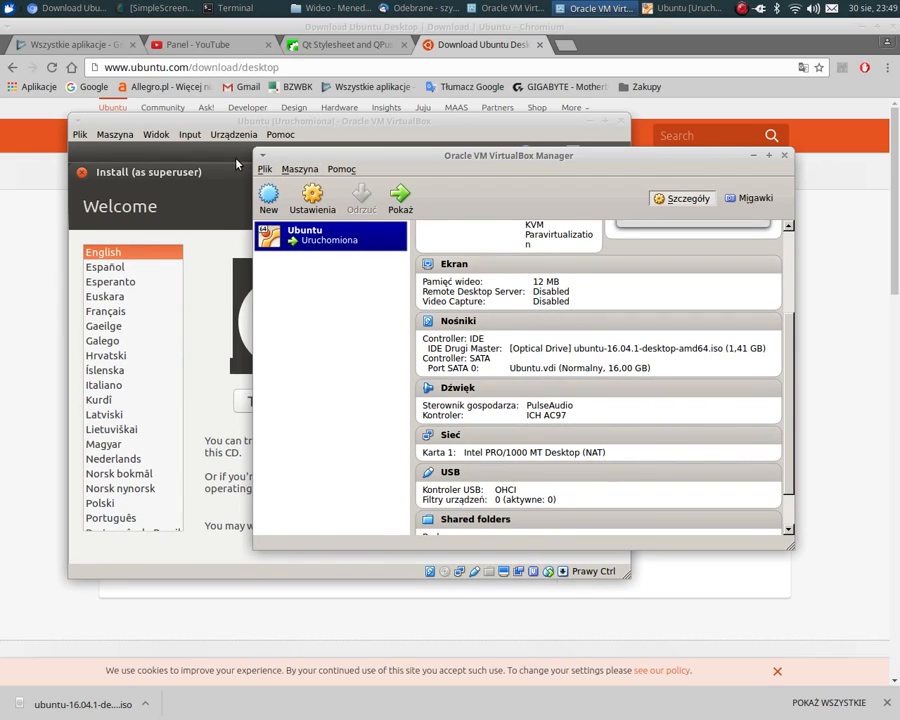
# - Return to the running Ubuntu machine and choose to install Ubuntu from the Welcome page
pyautogui.click(214, 130)
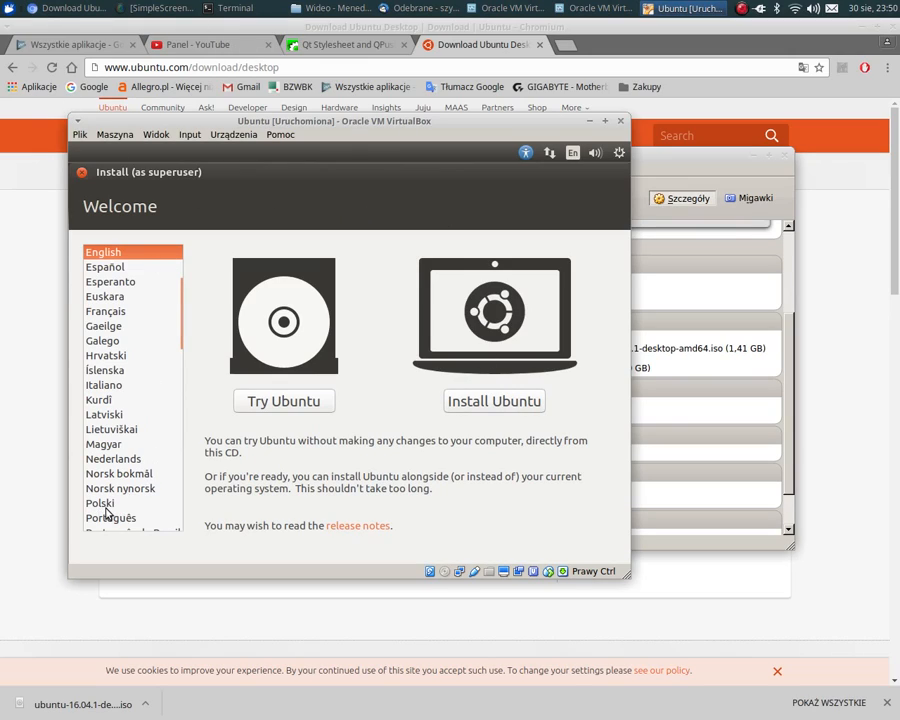
pyautogui.click(481, 408)
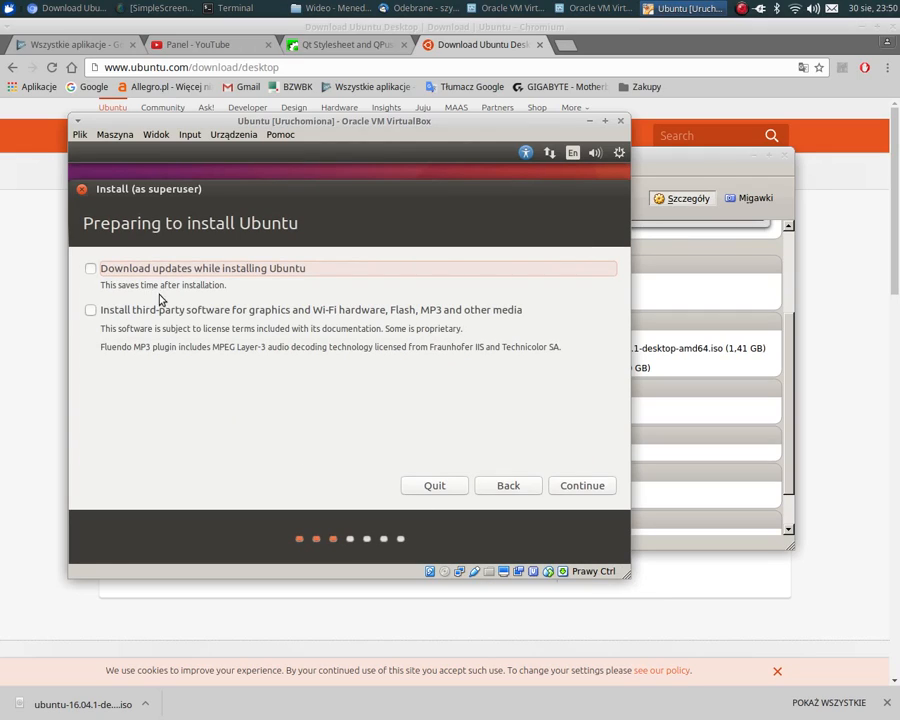
# - Include the third-party software in the Ubuntu installation, leave downloading updates switched off, and continue to the installation type
pyautogui.click(199, 271)
pyautogui.click(188, 311)
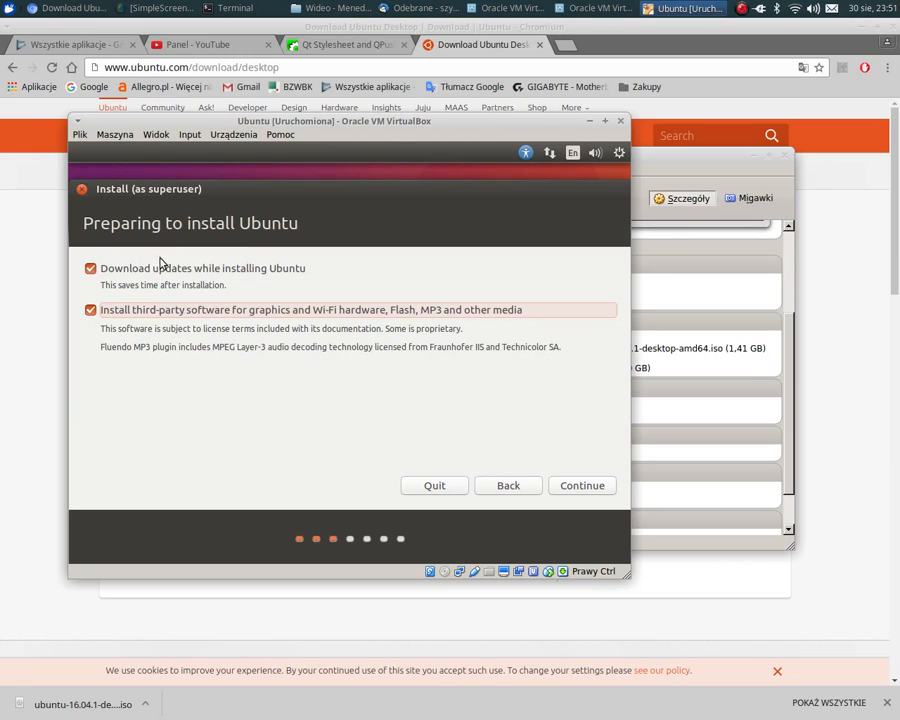
pyautogui.click(92, 270)
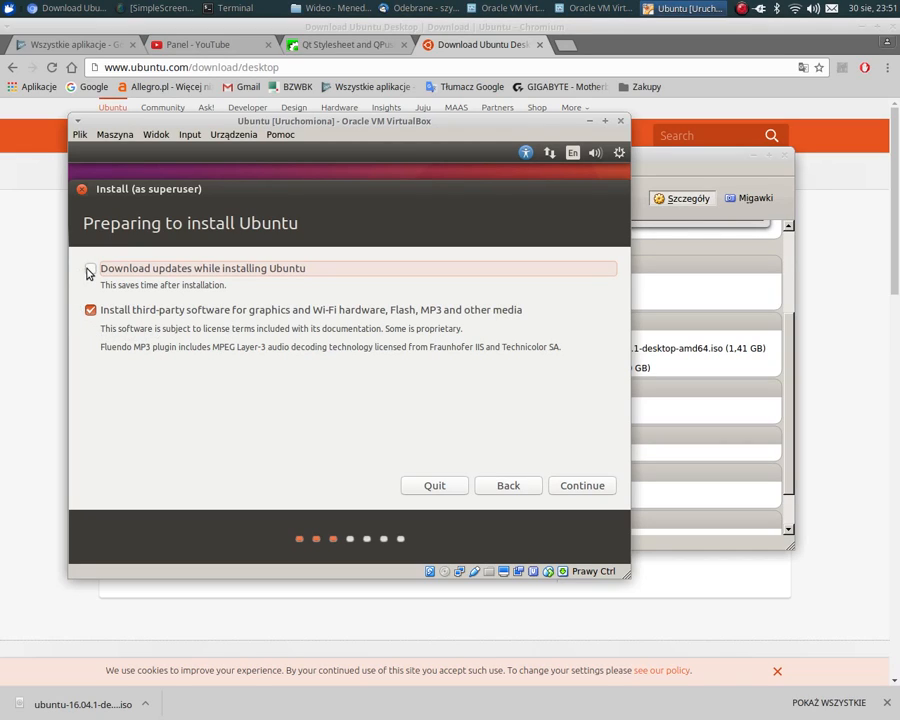
pyautogui.click(569, 487)
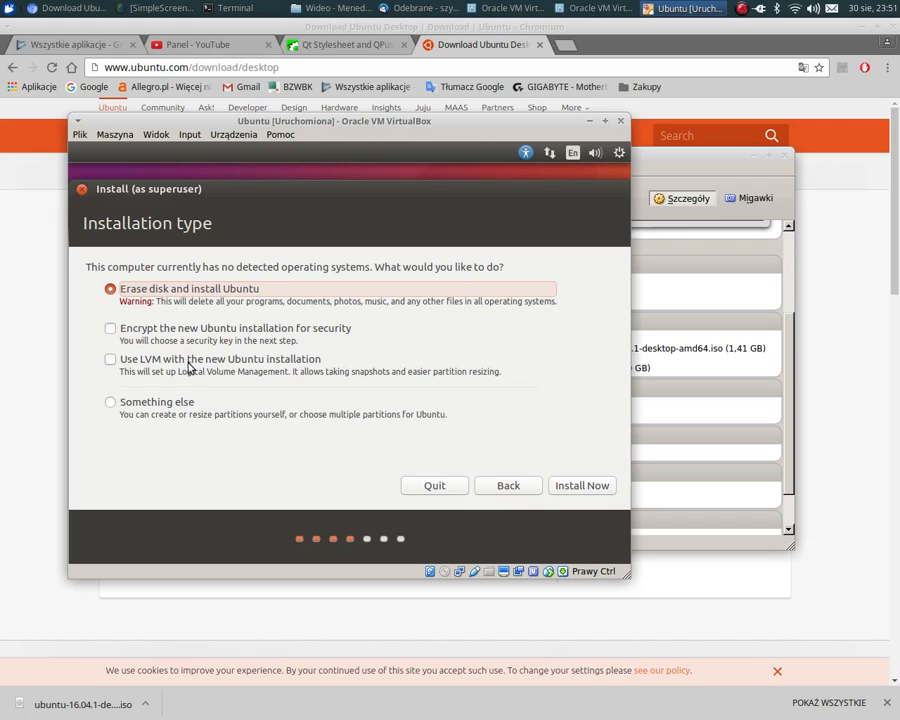
# - Choose Something else as the installation type and create a new empty partition table on /dev/sda
pyautogui.click(159, 408)
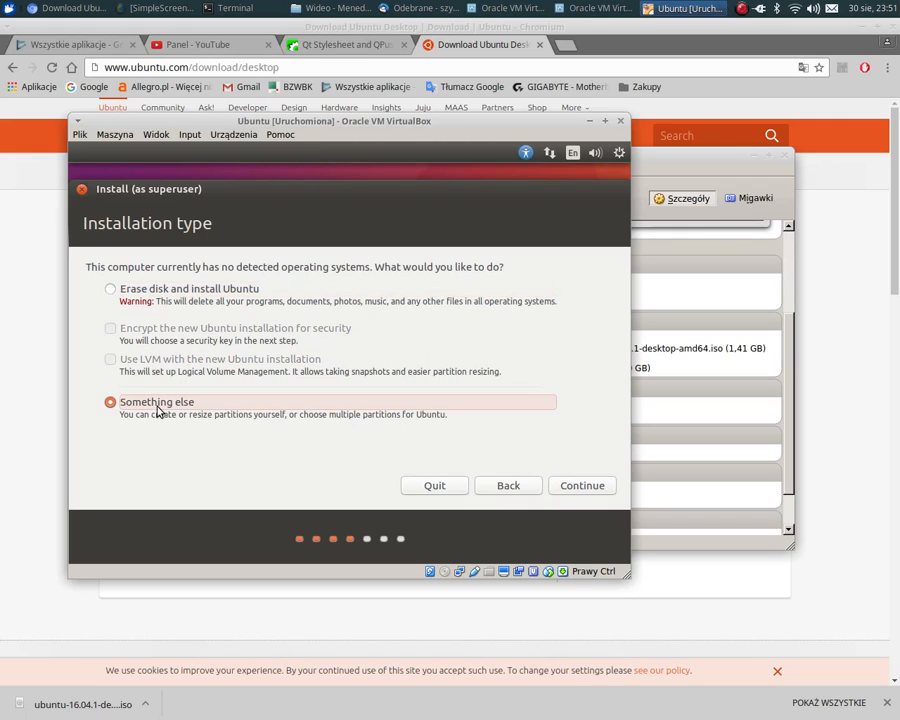
pyautogui.click(579, 486)
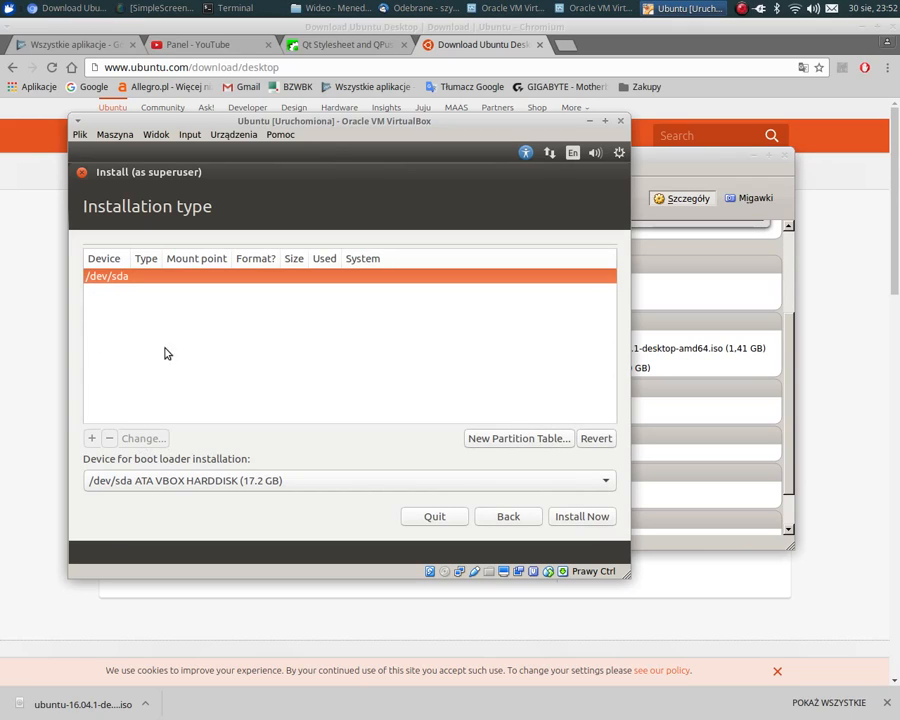
pyautogui.click(515, 443)
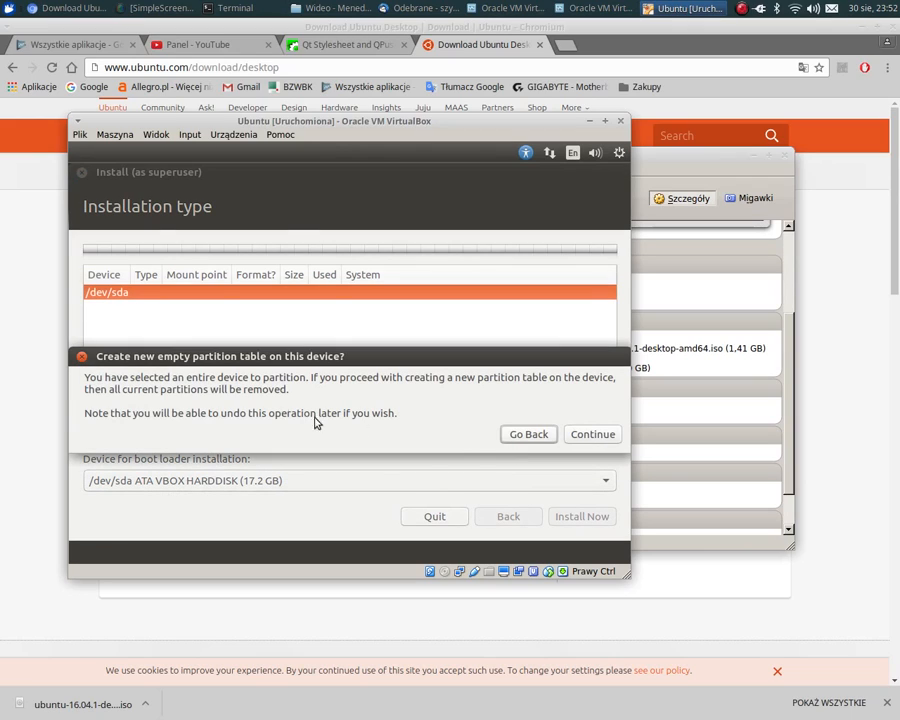
pyautogui.click(590, 434)
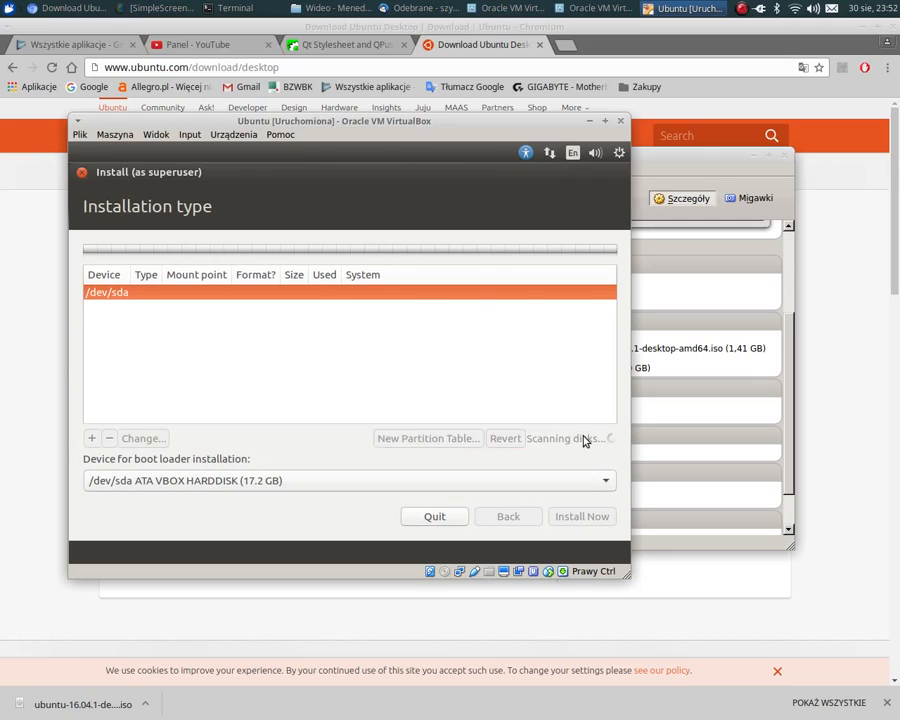
# - Create a 10180 MB primary Ext4 partition at the beginning of the free space with mount point /
pyautogui.click(200, 306)
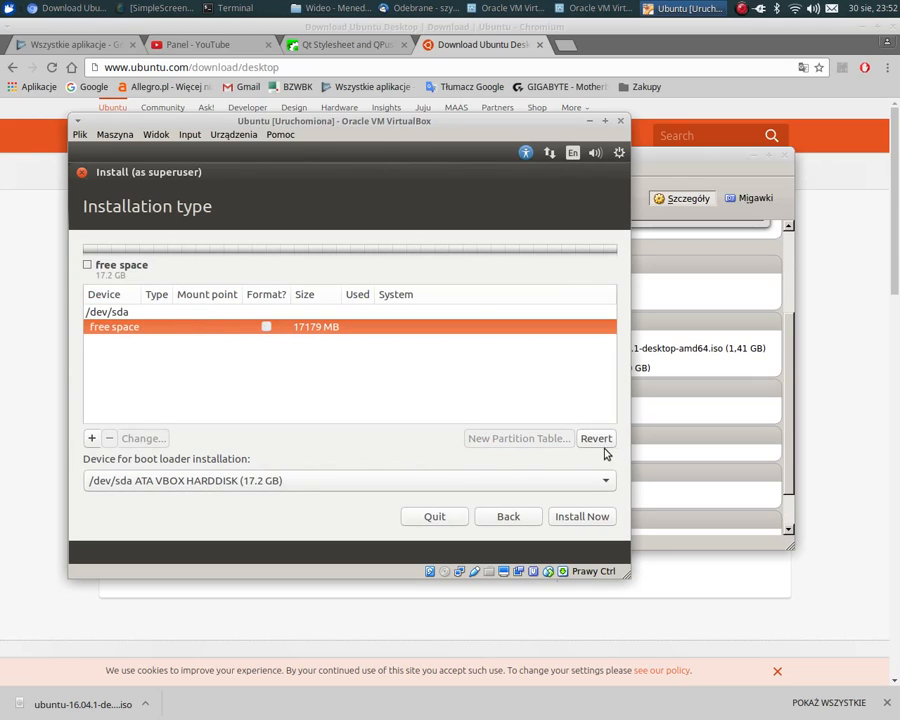
pyautogui.click(171, 484)
pyautogui.click(171, 485)
pyautogui.click(92, 439)
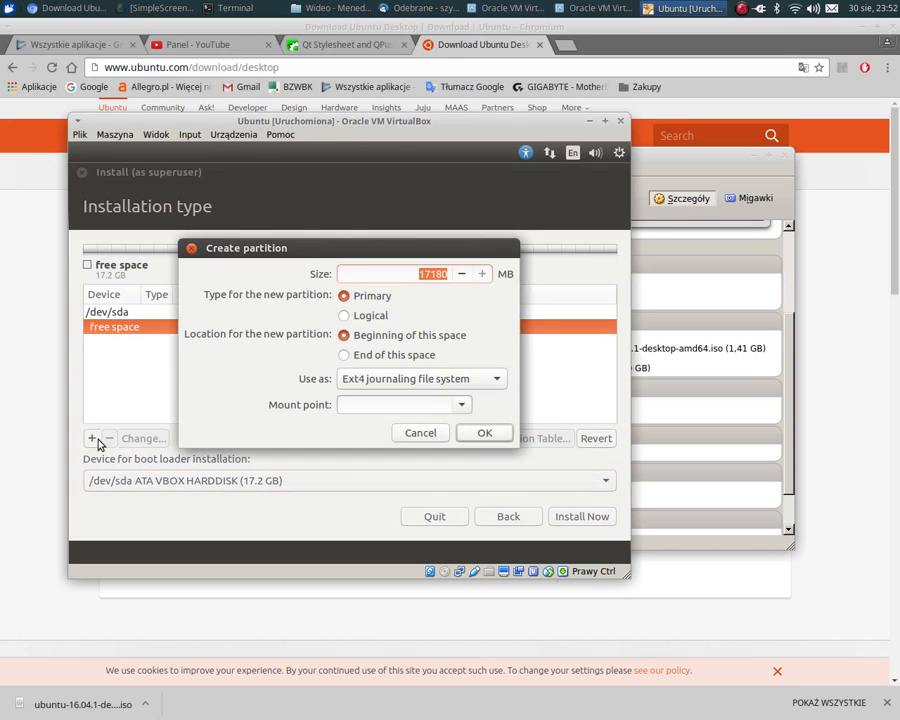
pyautogui.click(433, 275)
pyautogui.moveTo(433, 275); pyautogui.dragTo(413, 268)
pyautogui.write('10')
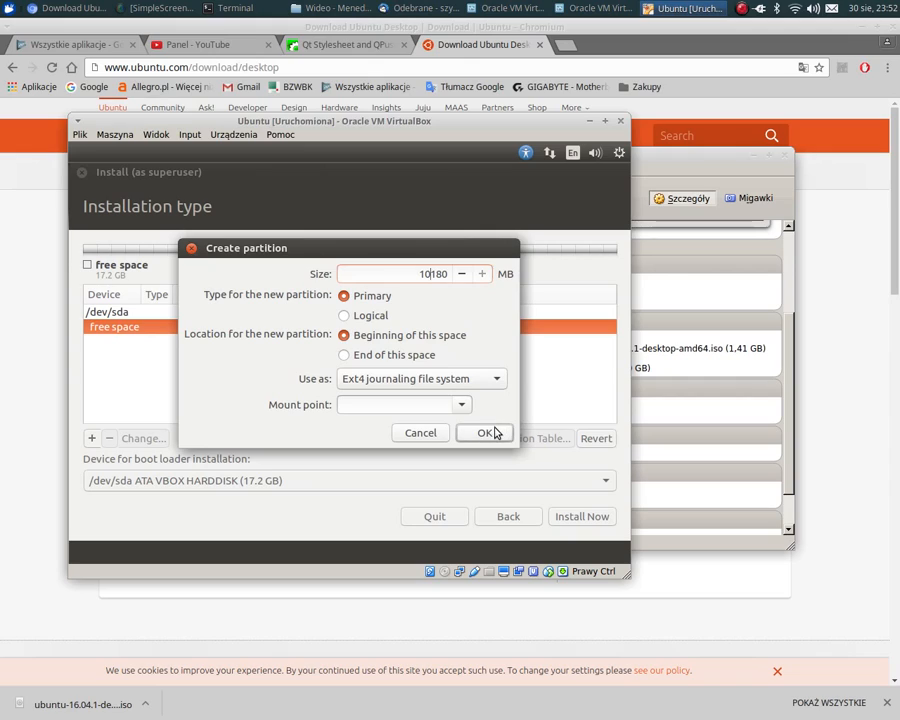
pyautogui.click(463, 411)
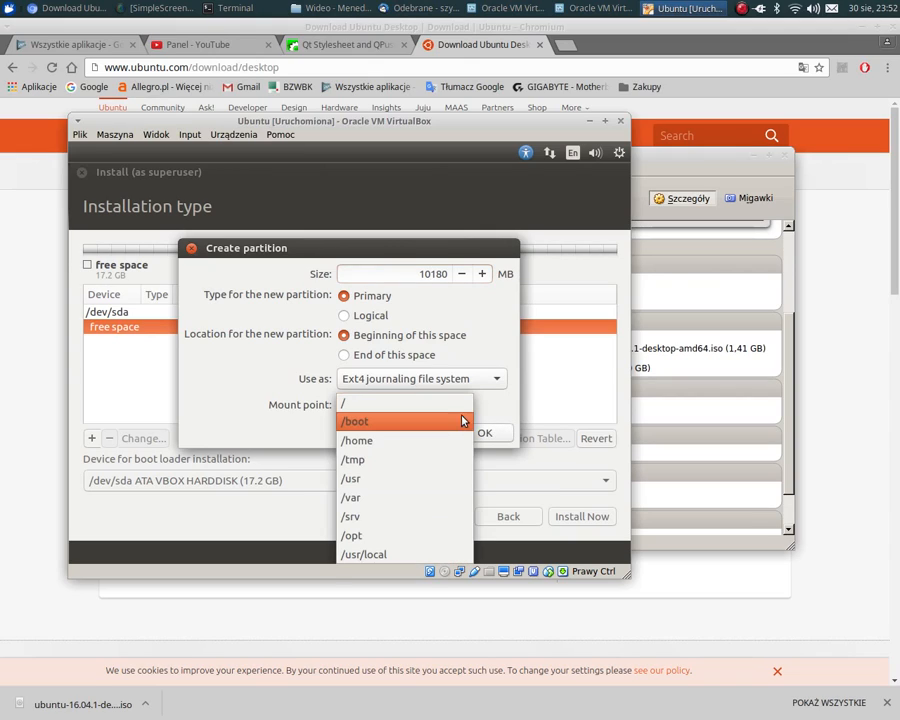
pyautogui.click(455, 402)
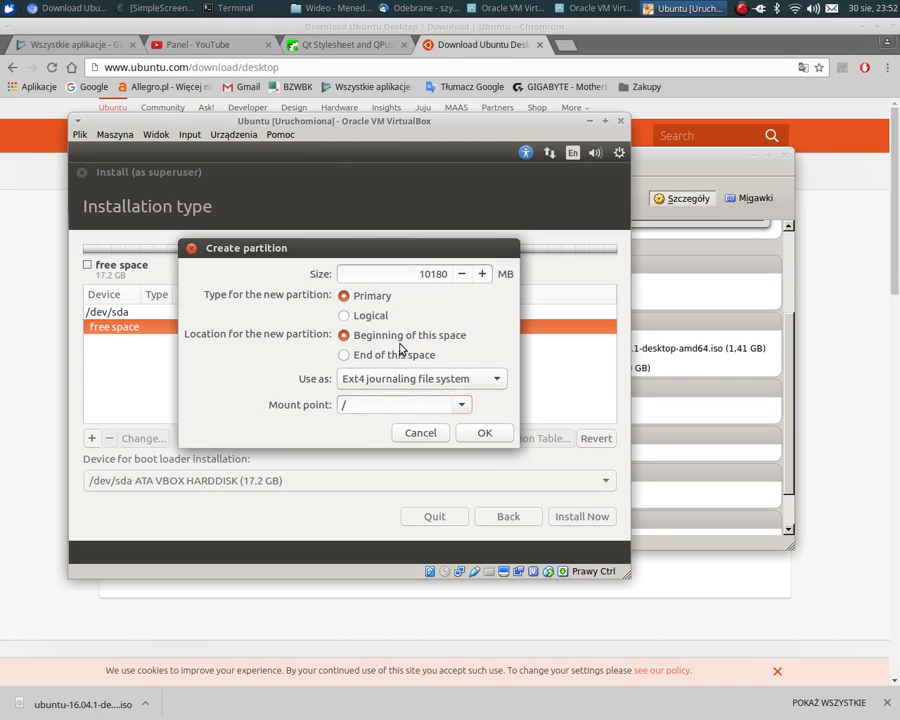
pyautogui.click(492, 433)
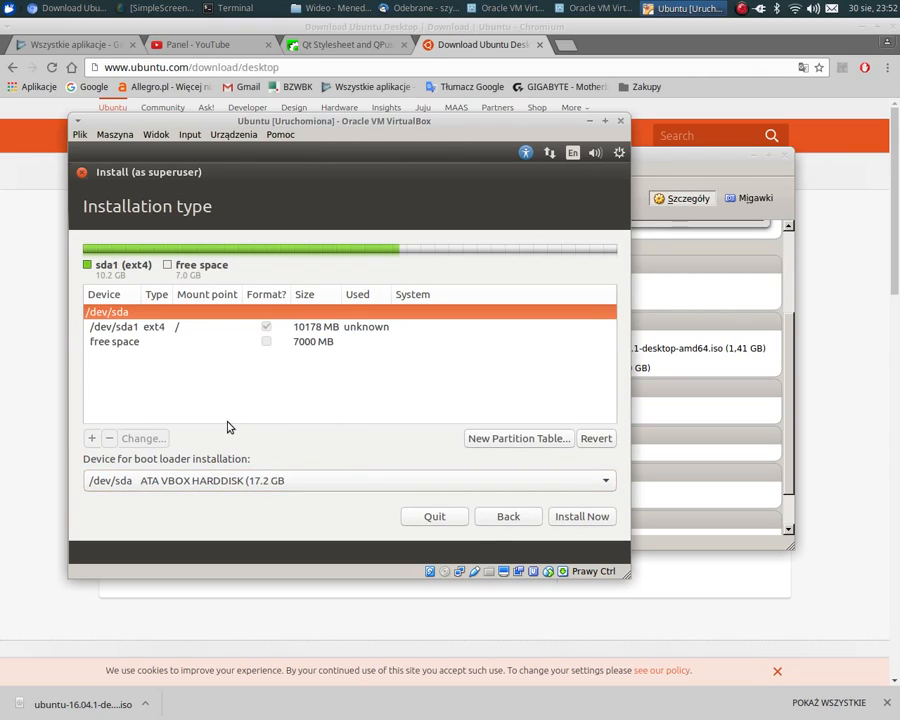
# - Create a logical Ext4 partition filling the remaining 7000 MB of free space with mount point /home
pyautogui.click(189, 344)
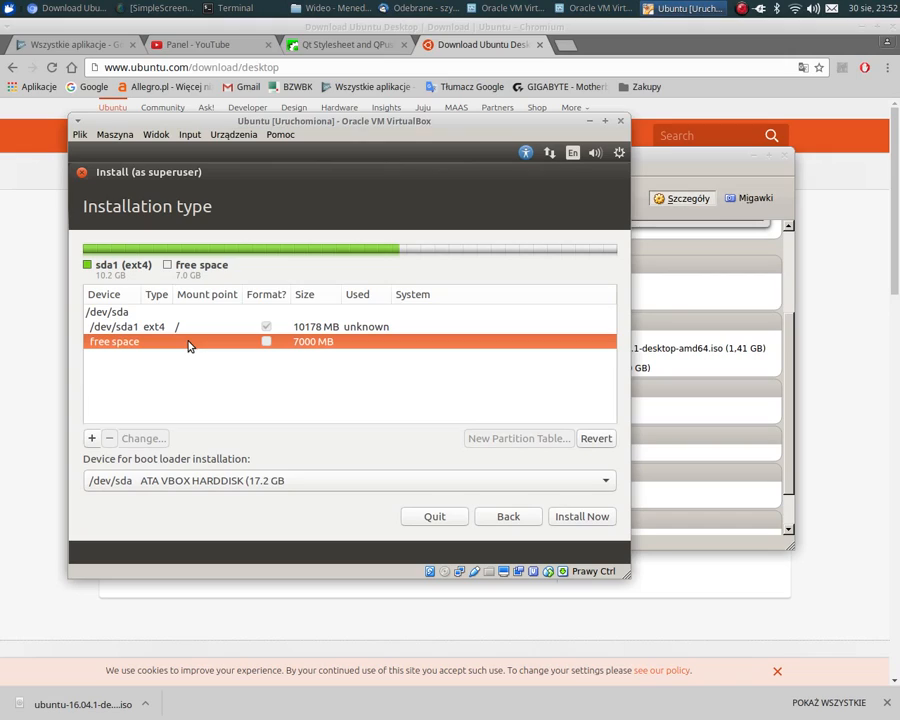
pyautogui.click(92, 327)
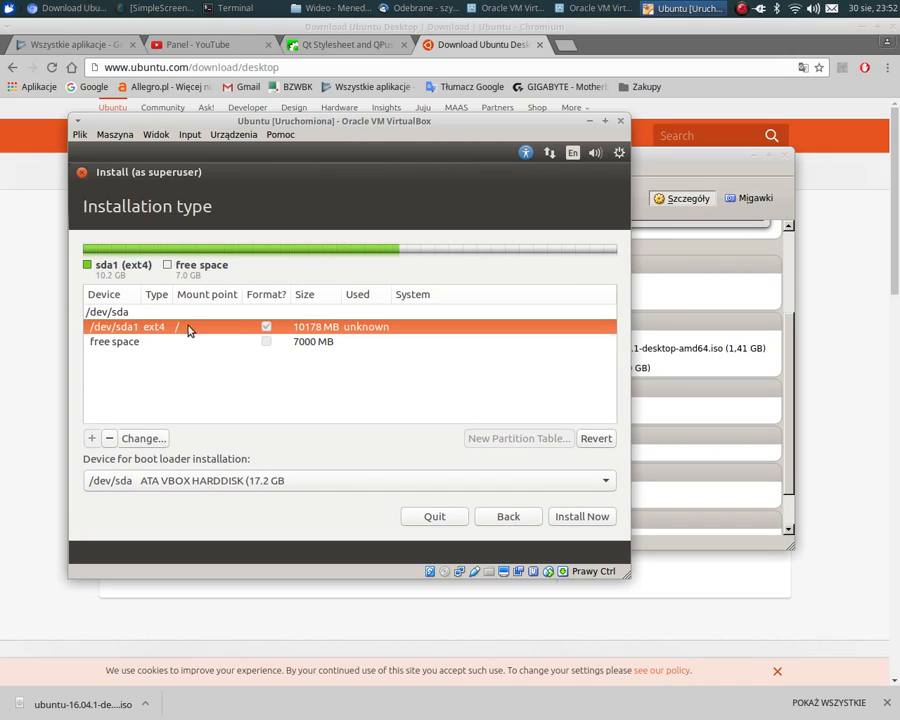
pyautogui.click(135, 348)
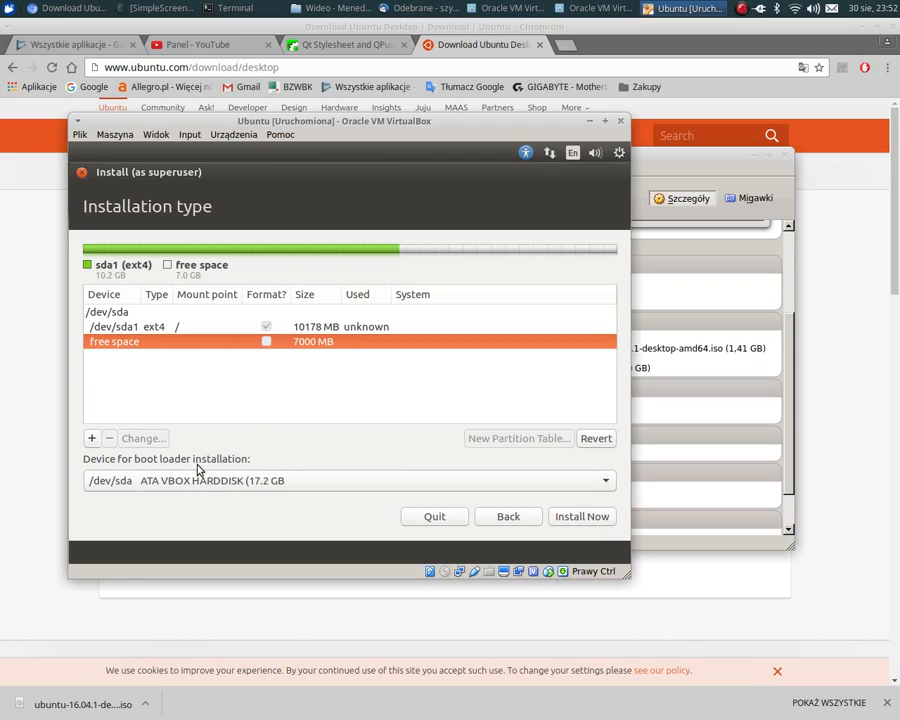
pyautogui.click(91, 438)
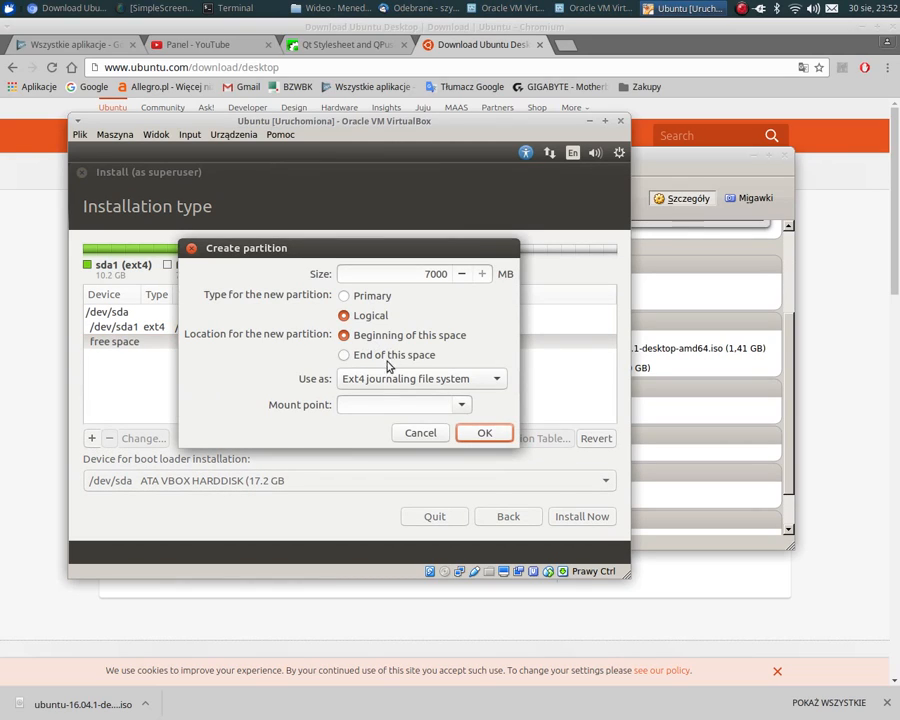
pyautogui.click(463, 405)
pyautogui.click(432, 442)
pyautogui.click(482, 433)
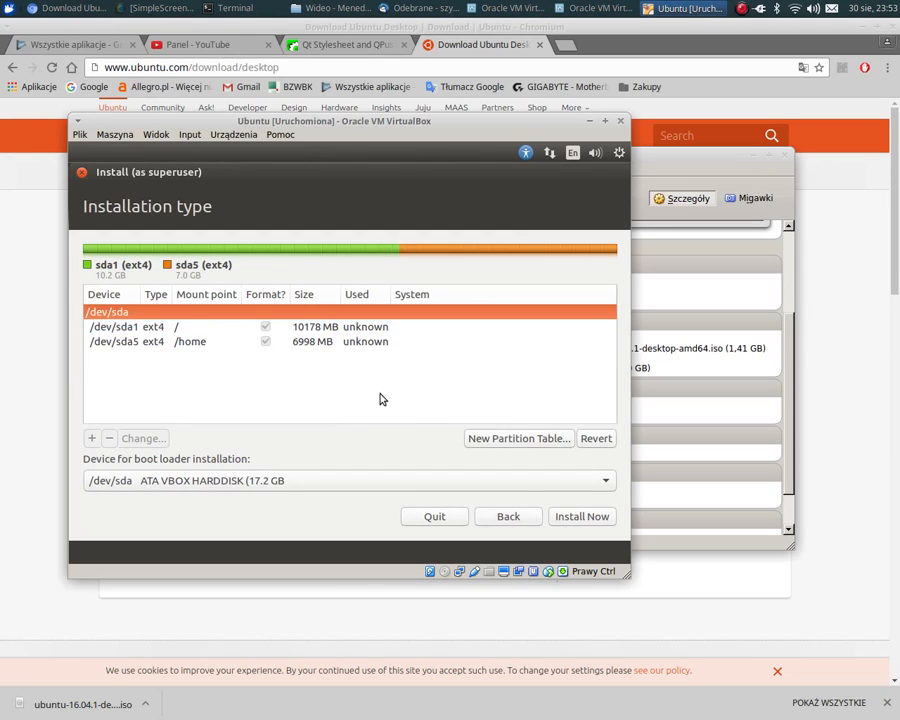
# - Leave manual partitioning, install with the Erase disk and install Ubuntu option, and agree to write the changes to disk
pyautogui.click(105, 327)
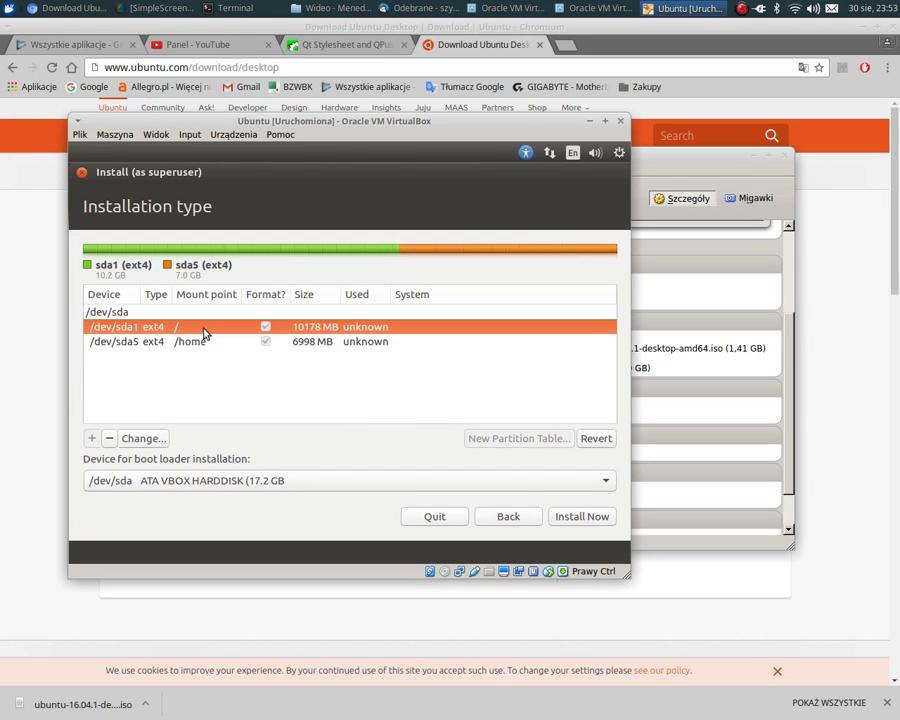
pyautogui.click(125, 343)
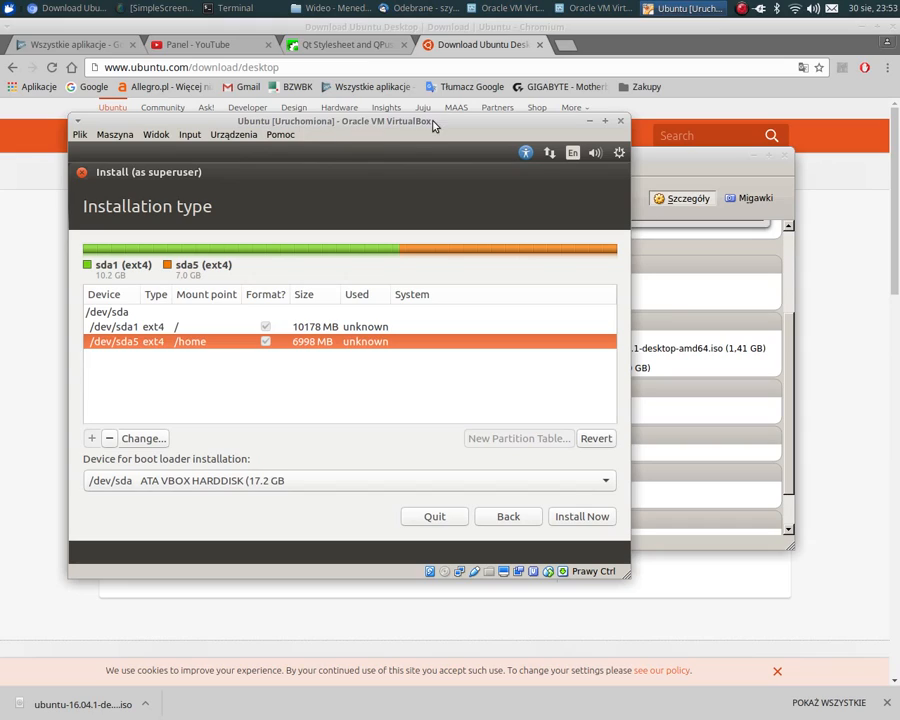
pyautogui.click(434, 516)
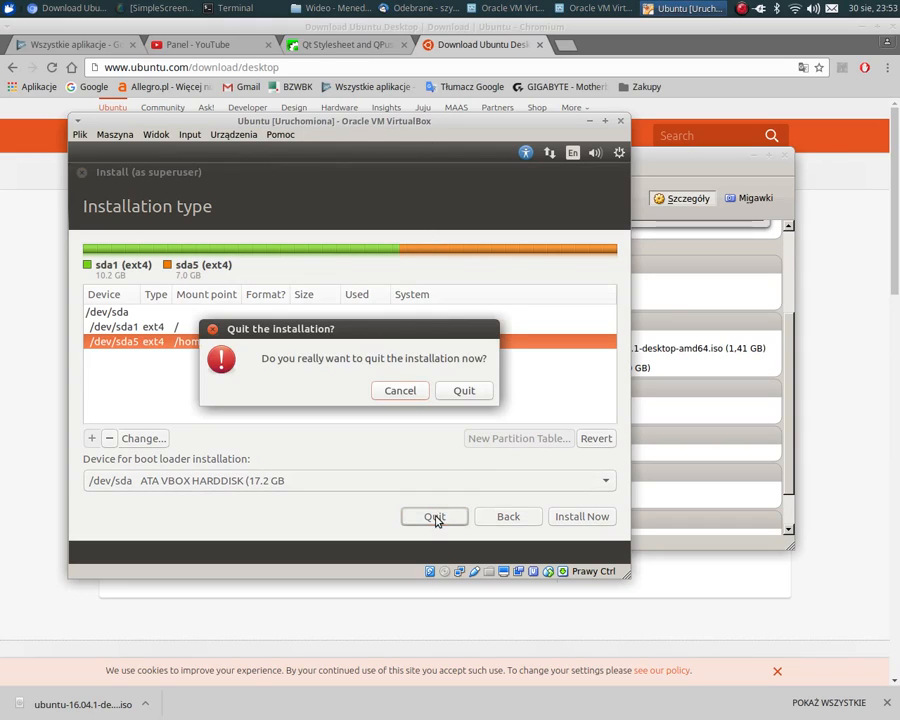
pyautogui.click(405, 393)
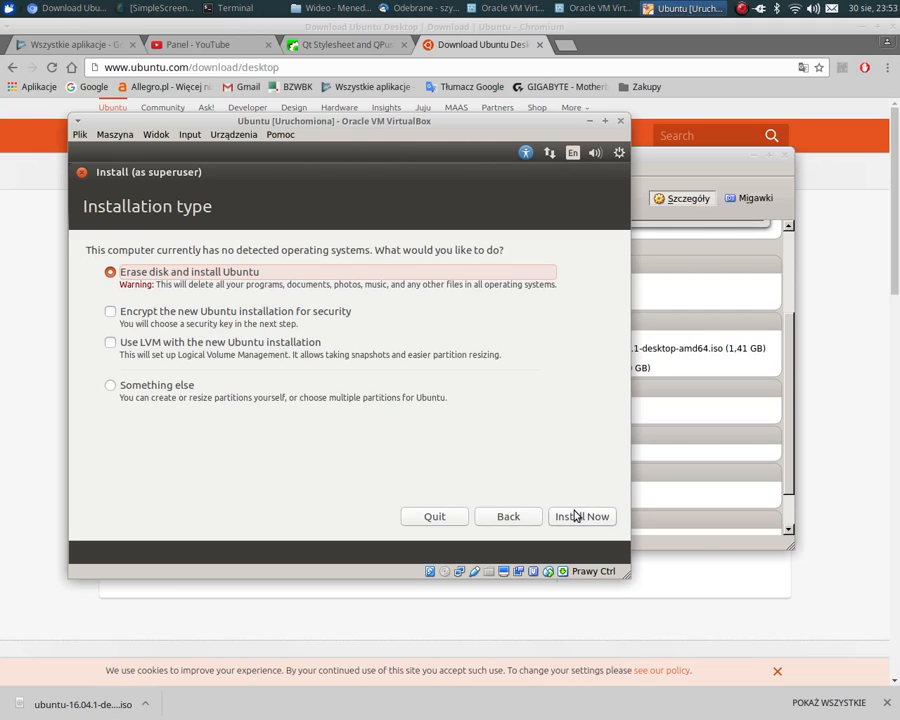
pyautogui.click(575, 516)
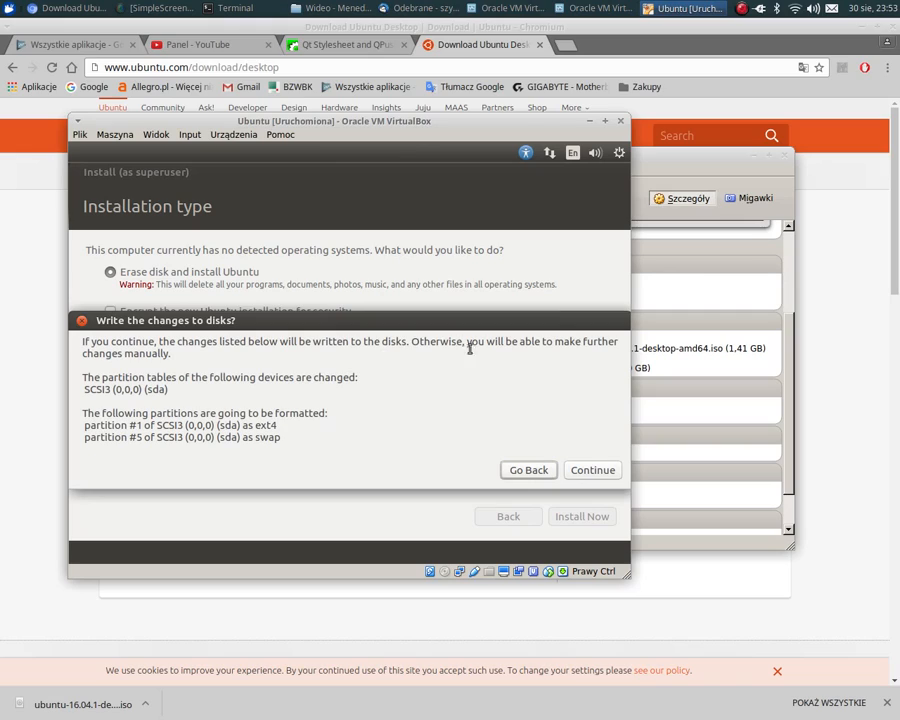
pyautogui.click(583, 472)
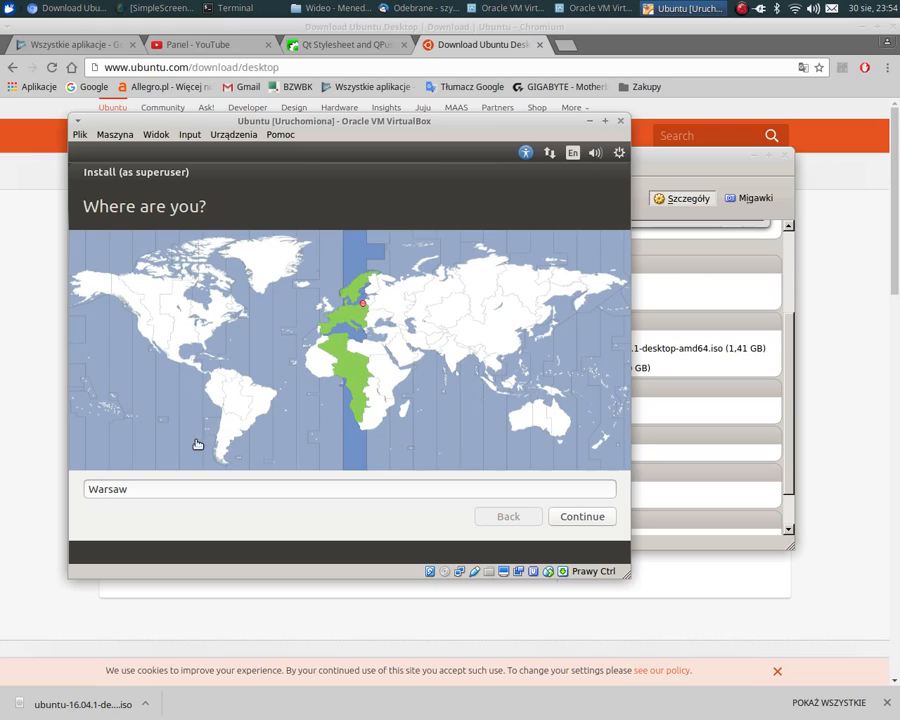
# - Accept Warsaw as the location and Polish as the keyboard layout
pyautogui.click(597, 516)
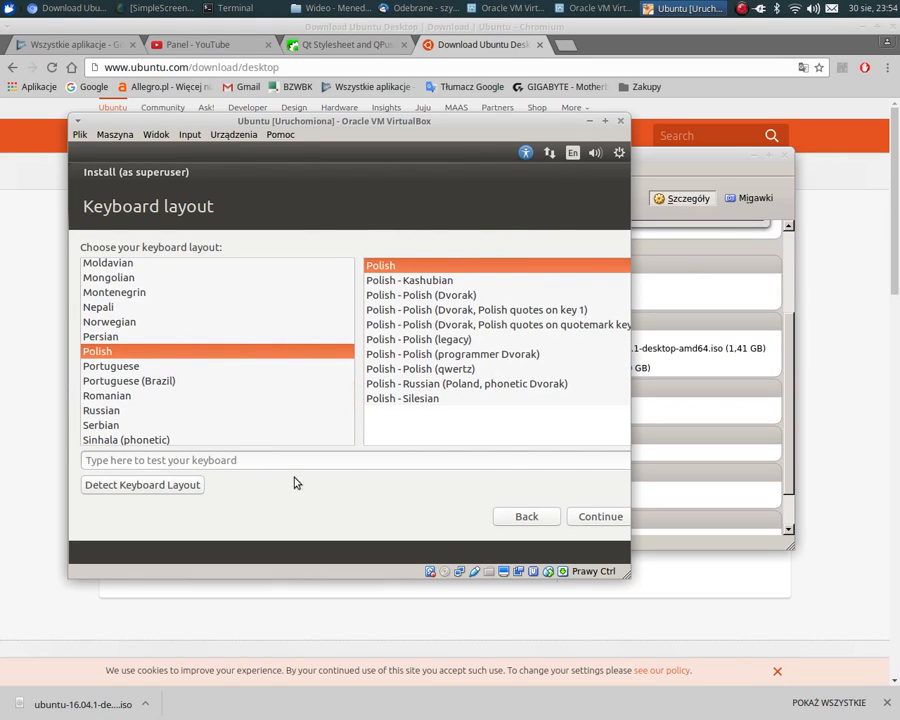
pyautogui.click(582, 522)
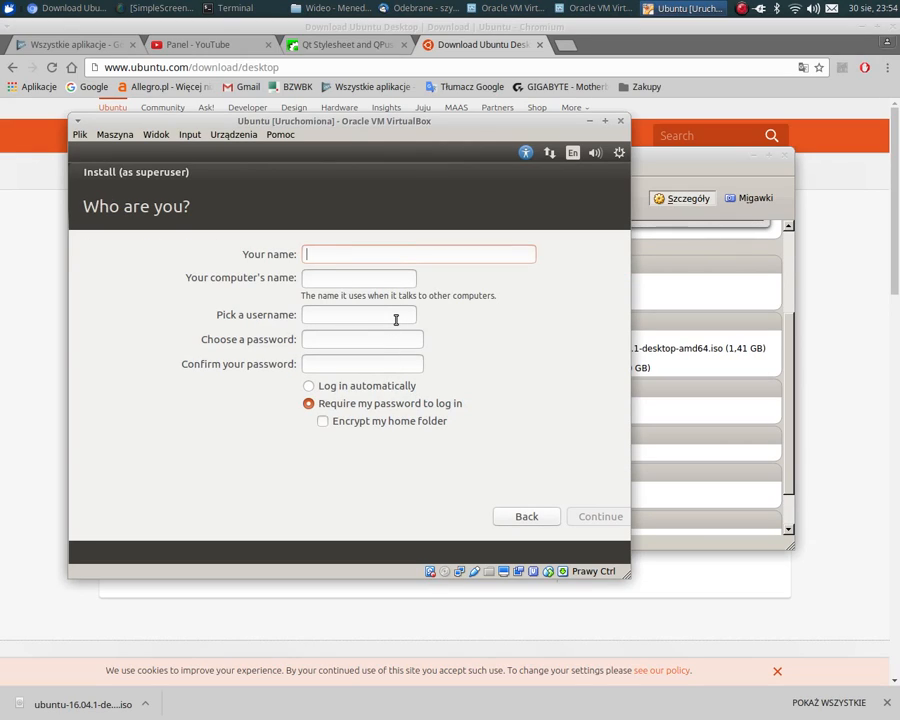
# - Enter the user's name, type and confirm the account password, enable automatic login, and continue the installation
pyautogui.write('szymon')
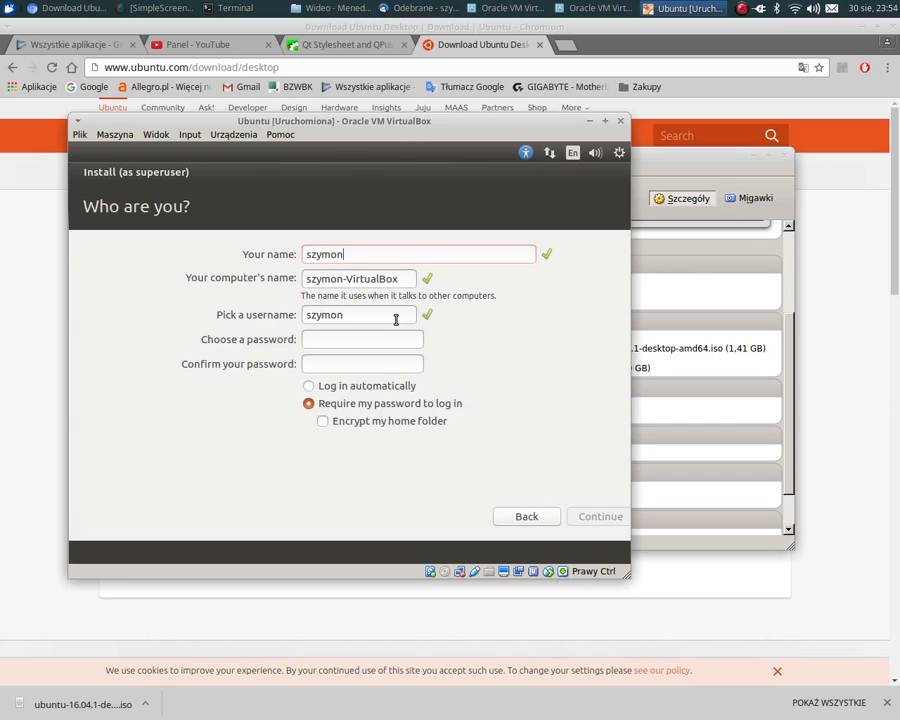
pyautogui.click(363, 339)
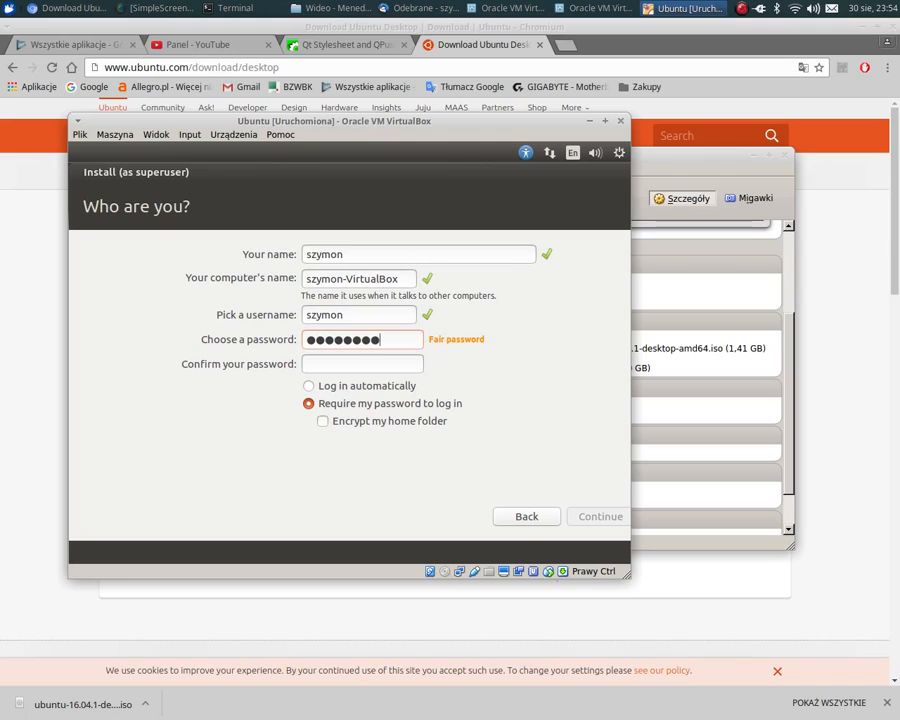
pyautogui.press('Tab')
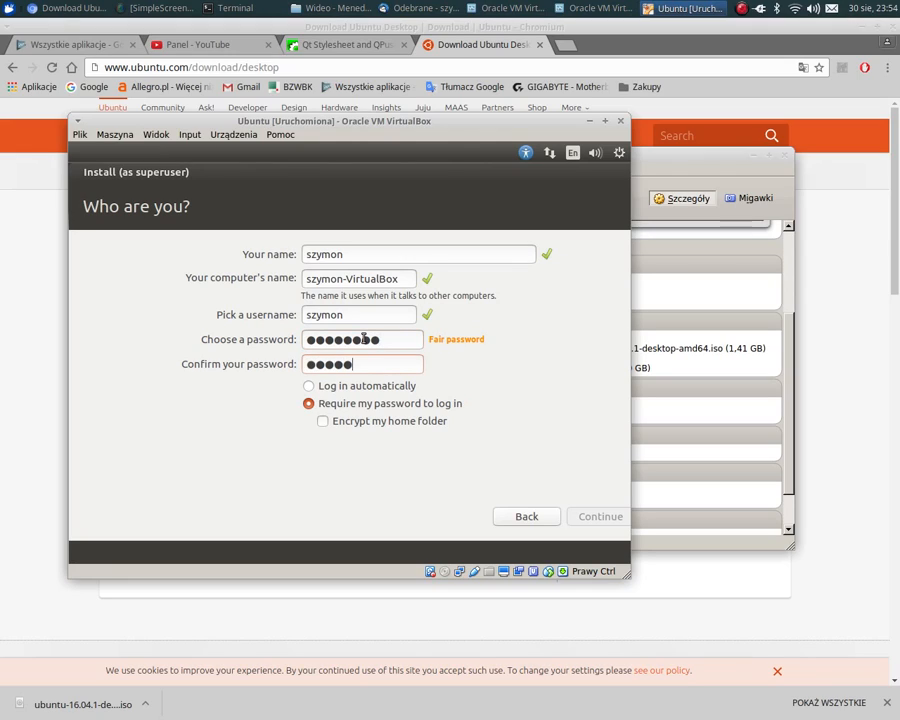
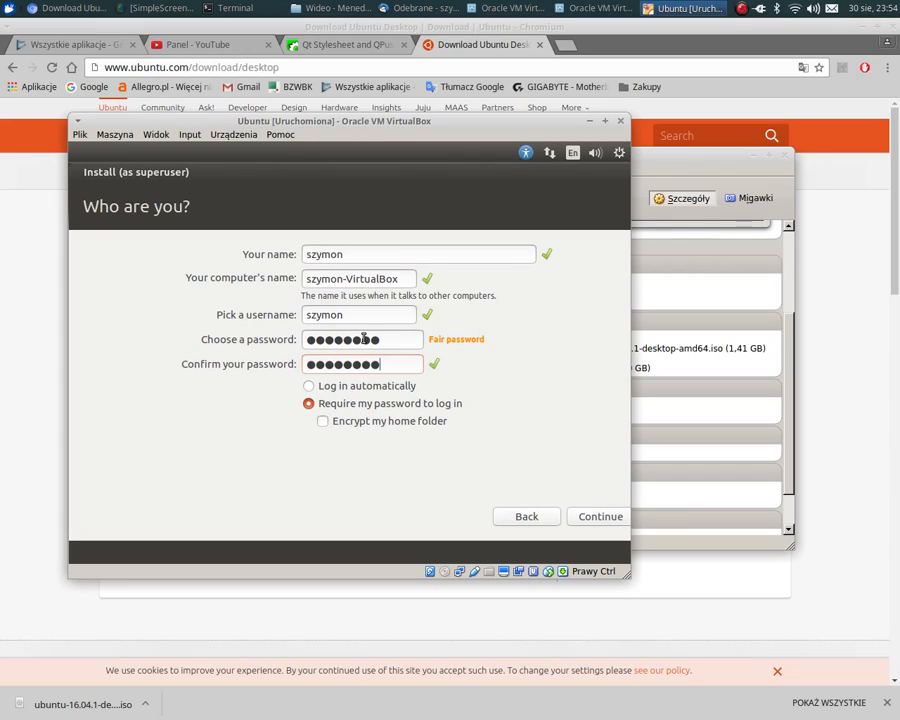
pyautogui.click(357, 391)
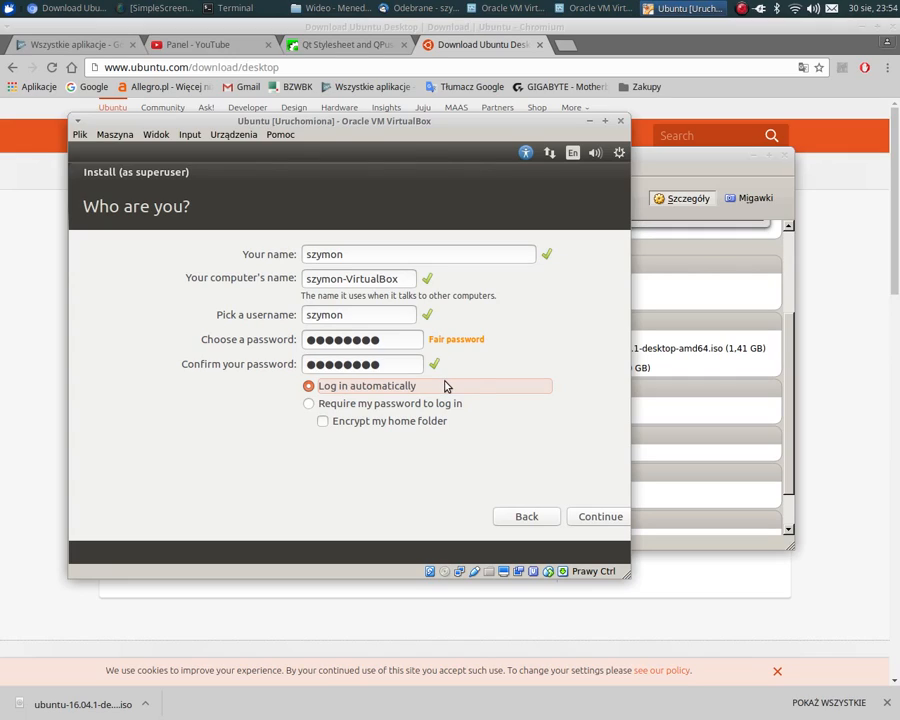
pyautogui.click(610, 516)
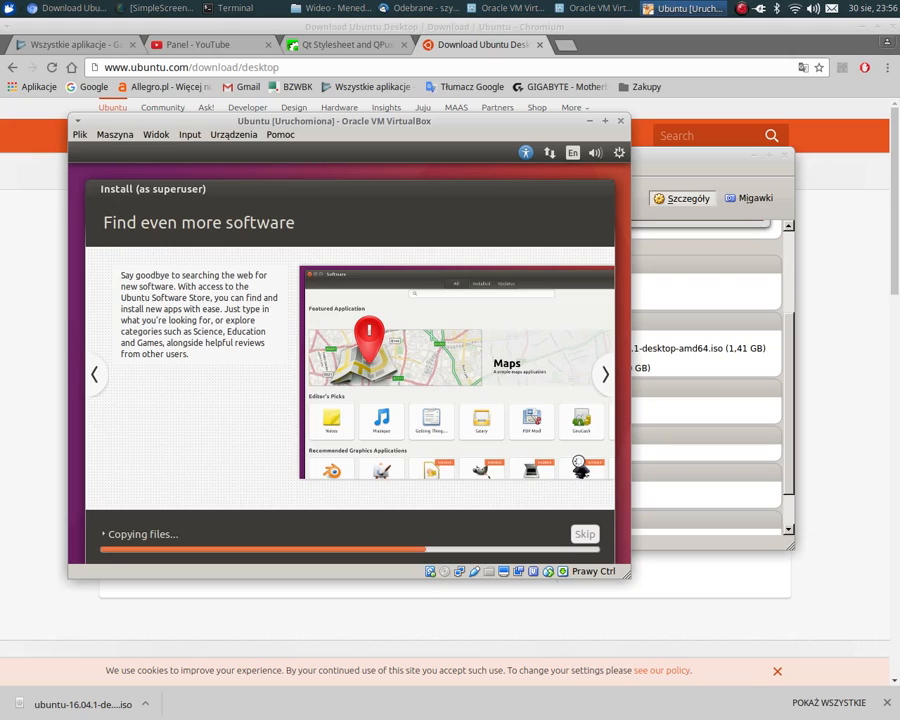
# - Expand the installation's detailed log output, then enlarge the Ubuntu machine's window and move it higher on the desktop
pyautogui.click(106, 534)
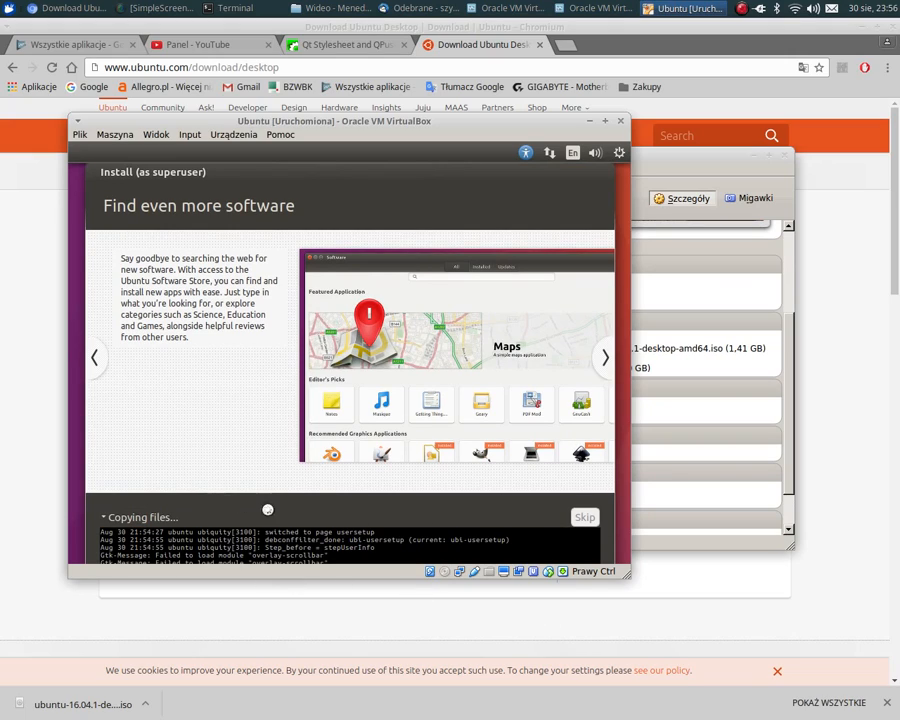
pyautogui.moveTo(626, 575); pyautogui.dragTo(727, 692)
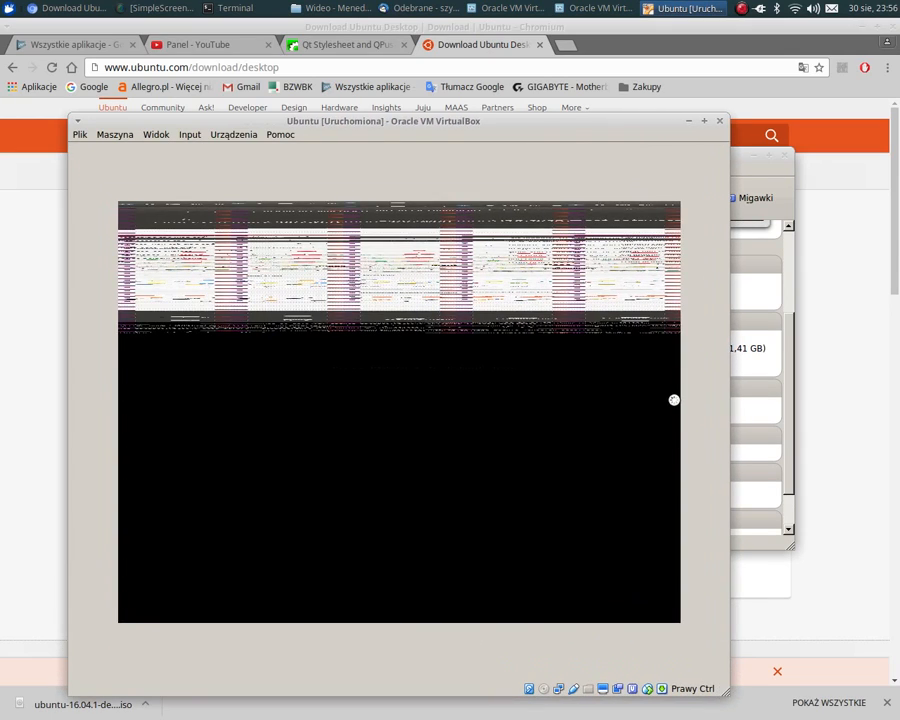
pyautogui.moveTo(390, 127); pyautogui.dragTo(423, 49)
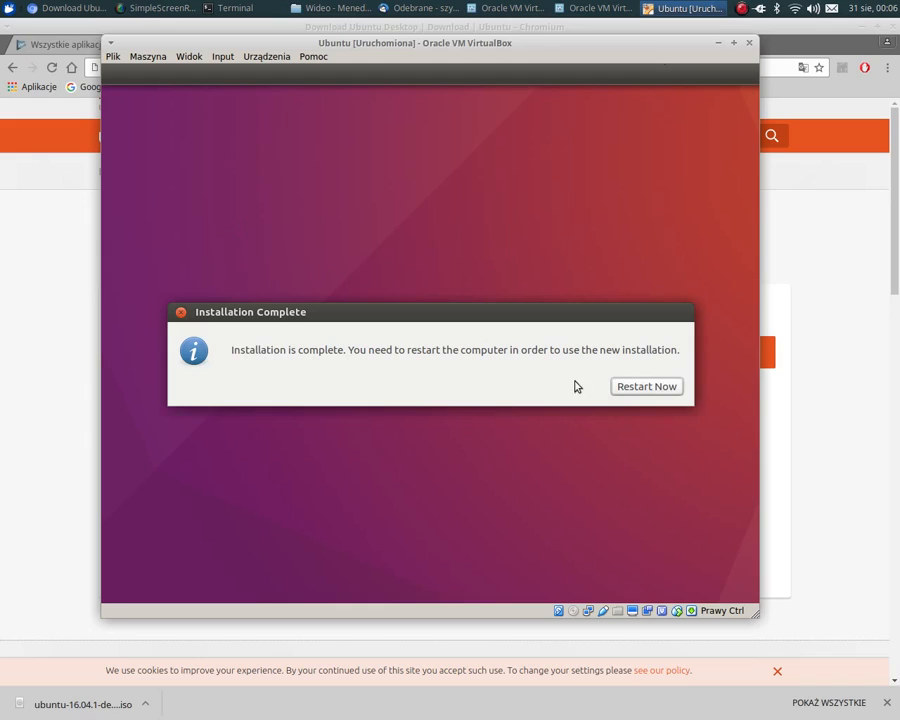
# - Restart the machine to complete the installation and try to remove the Ubuntu ISO from its virtual optical drive
pyautogui.click(647, 392)
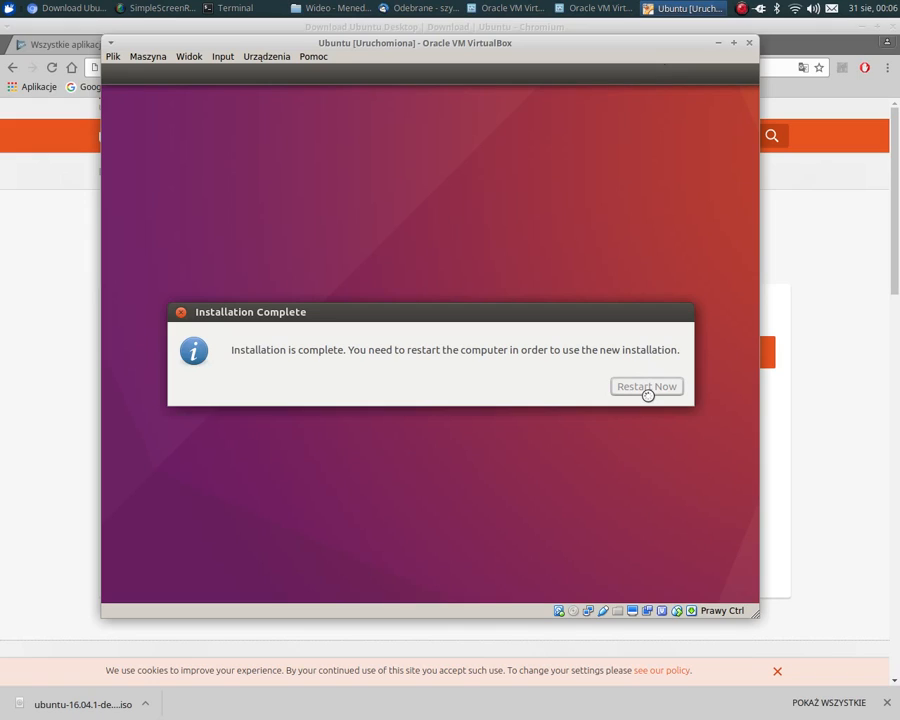
pyautogui.click(250, 58)
pyautogui.moveTo(311, 74)
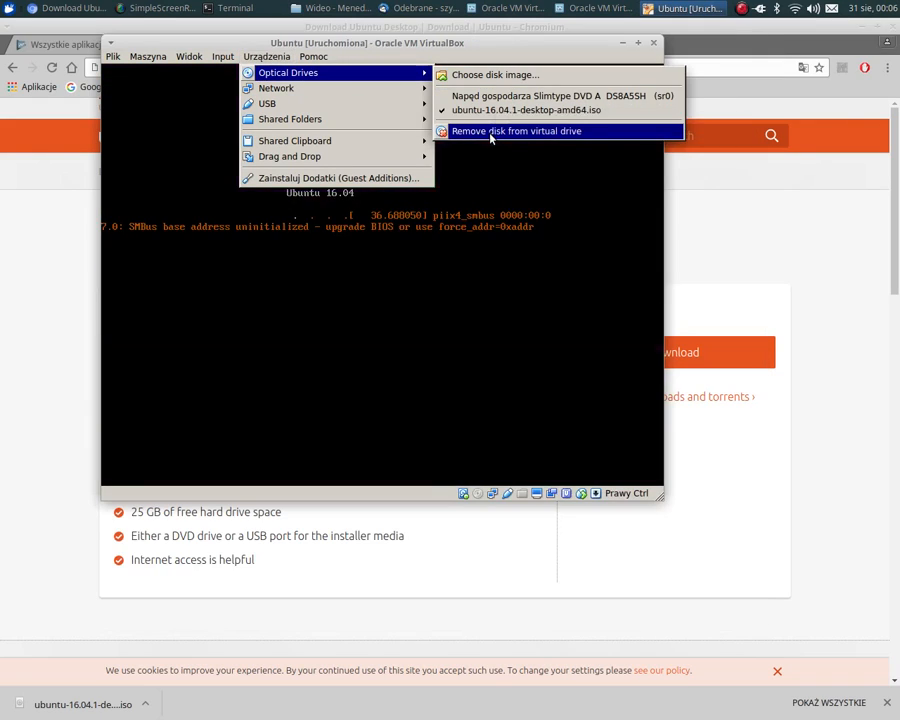
pyautogui.click(505, 131)
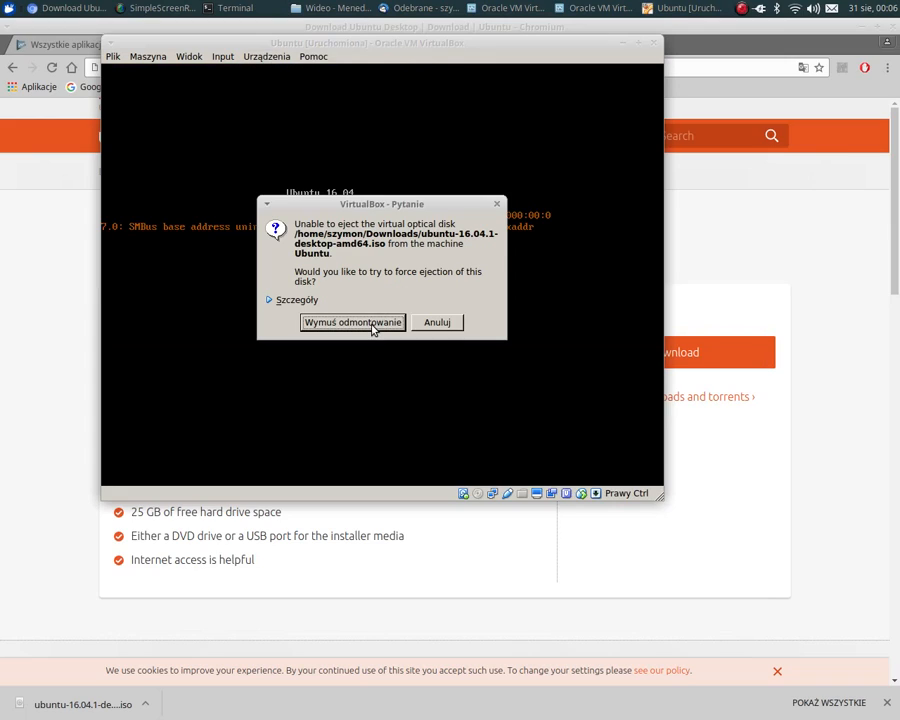
pyautogui.click(435, 323)
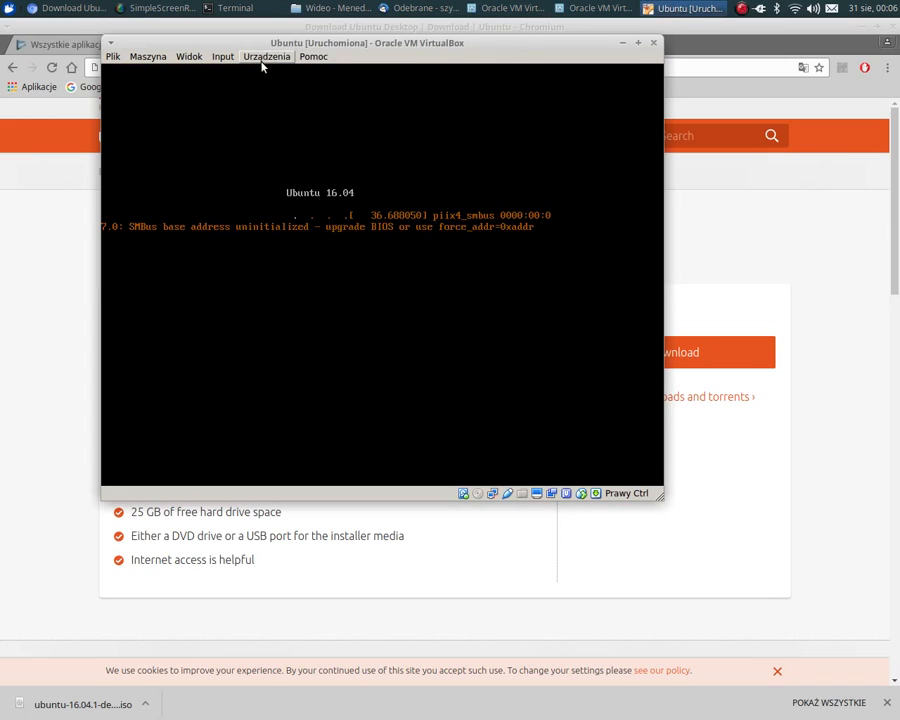
# - Switch the machine's optical drive from the Ubuntu ISO to the host's Slimtype DVD A DS8A5SH drive, forcing the change
pyautogui.click(264, 57)
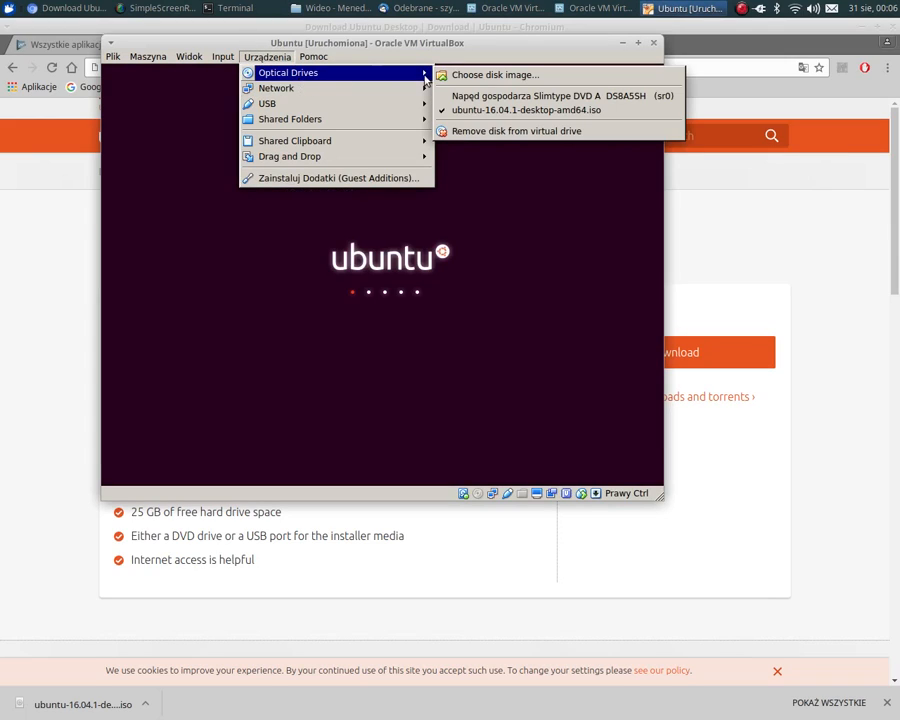
pyautogui.click(464, 95)
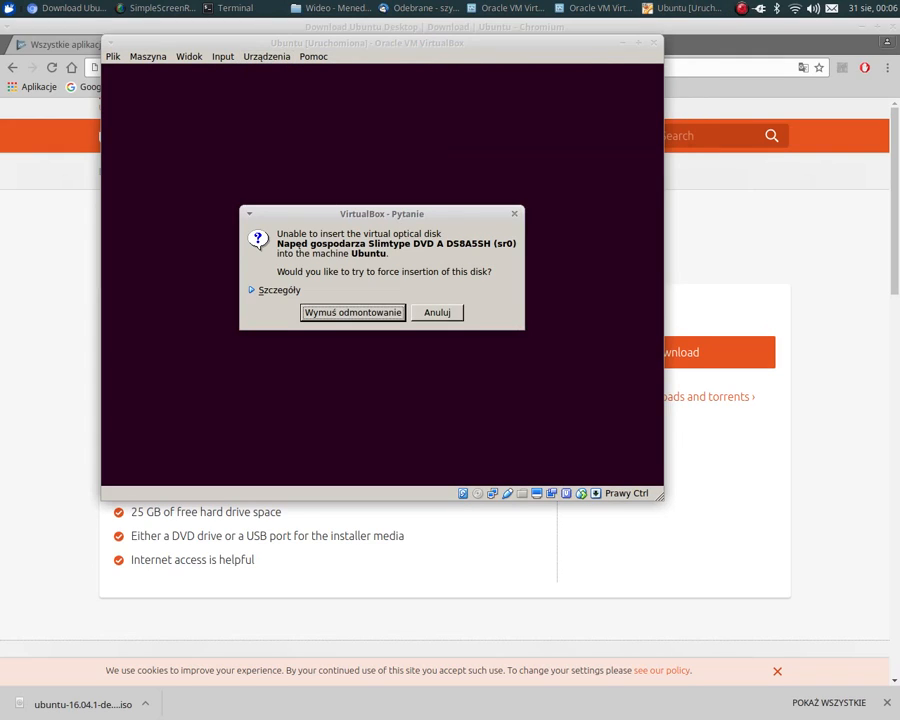
pyautogui.click(362, 316)
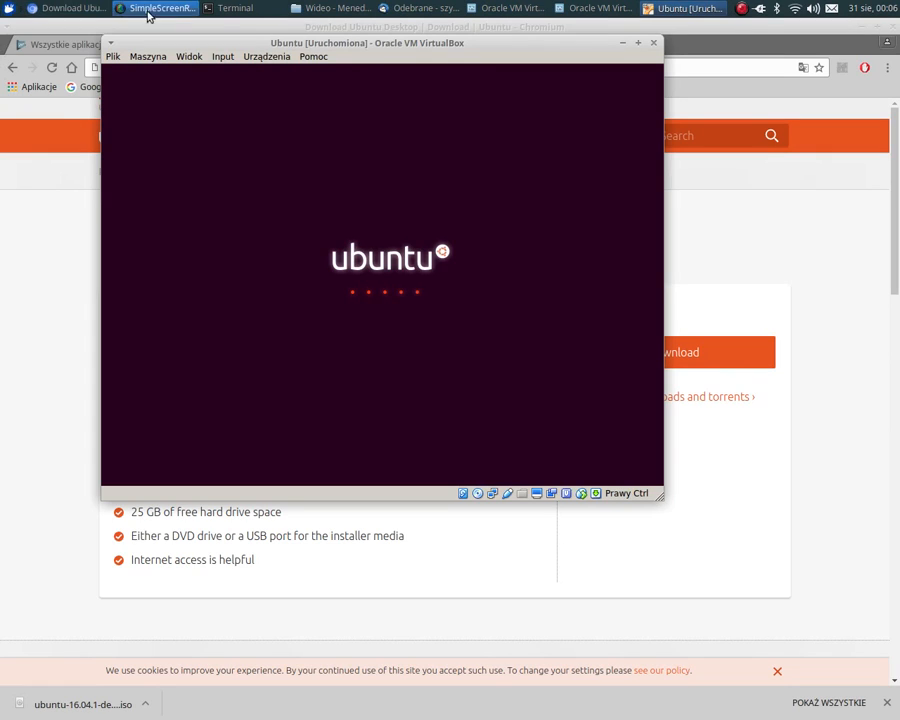
# - Enlarge the Ubuntu machine's window to nearly fill the desktop and place it near the desktop's upper edge
pyautogui.moveTo(331, 44); pyautogui.dragTo(364, 107)
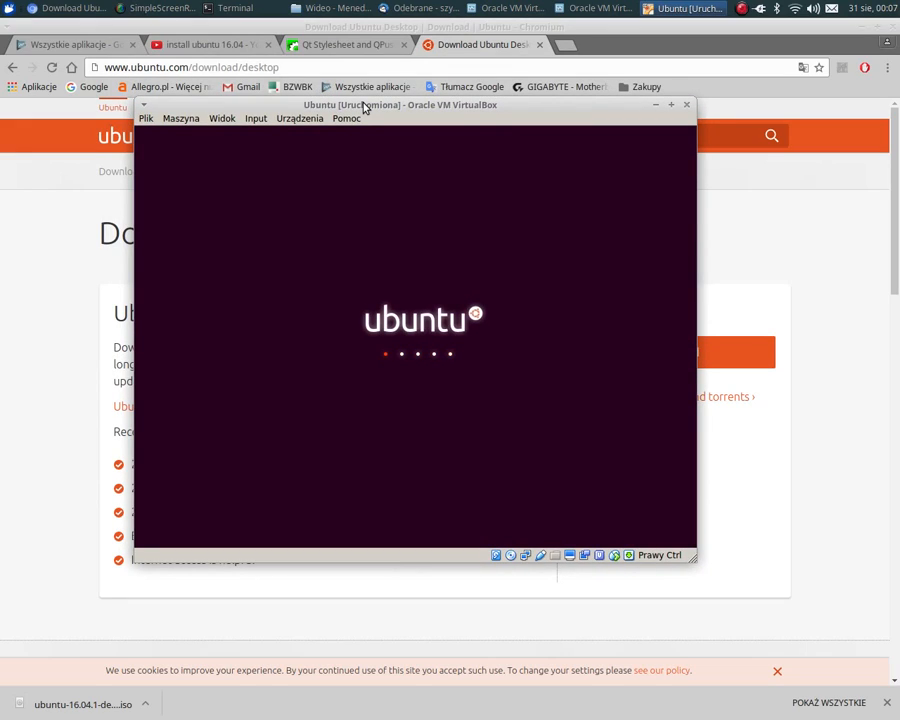
pyautogui.moveTo(364, 108); pyautogui.dragTo(364, 121)
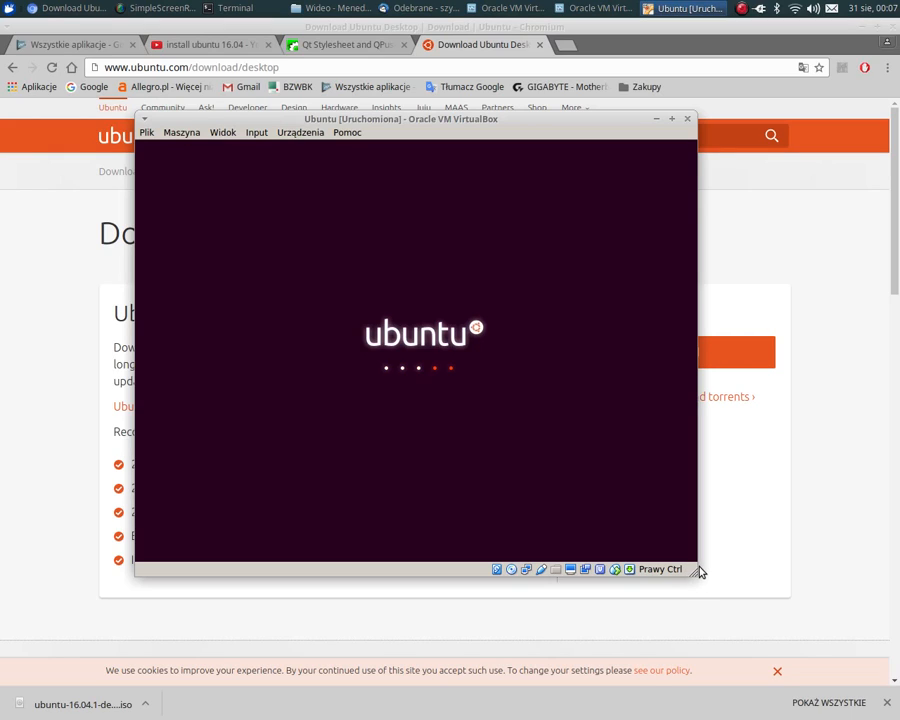
pyautogui.moveTo(696, 573); pyautogui.dragTo(797, 641)
pyautogui.moveTo(516, 119); pyautogui.dragTo(455, 100)
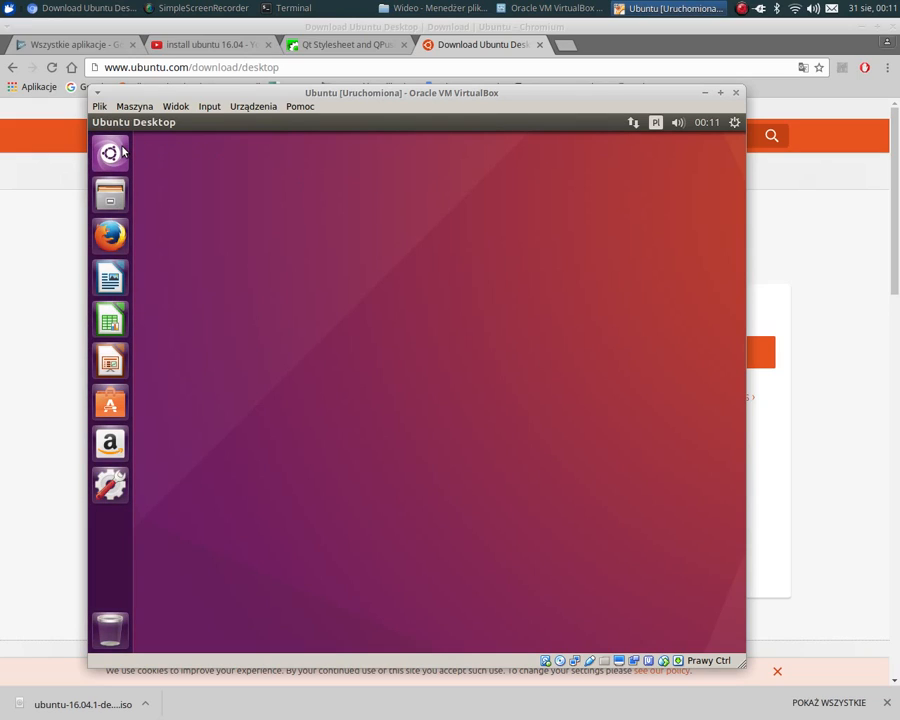
pyautogui.moveTo(549, 92); pyautogui.dragTo(521, 49)
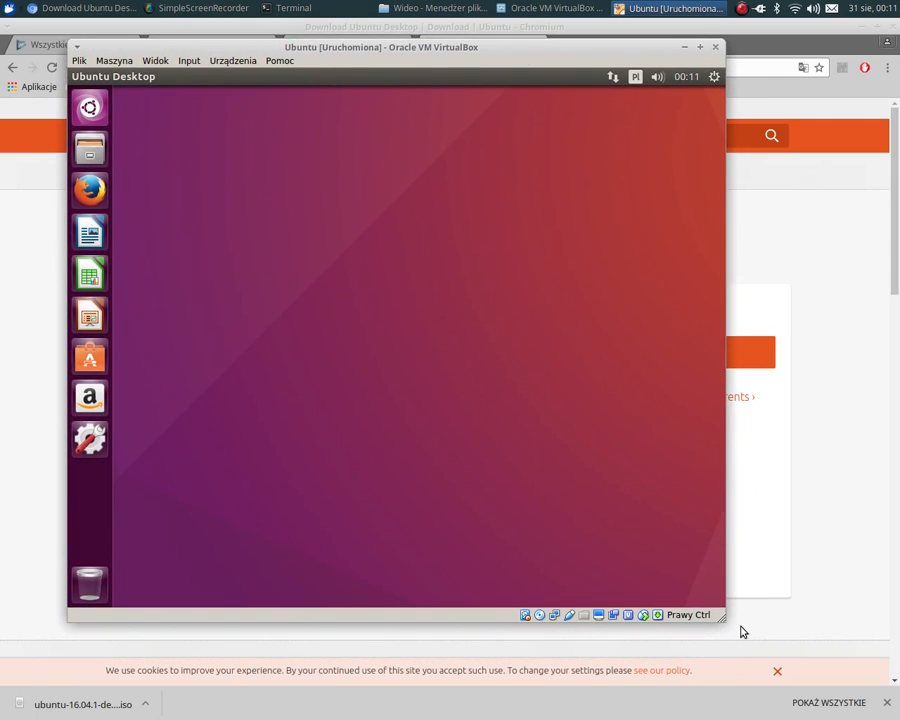
pyautogui.moveTo(723, 617); pyautogui.dragTo(863, 713)
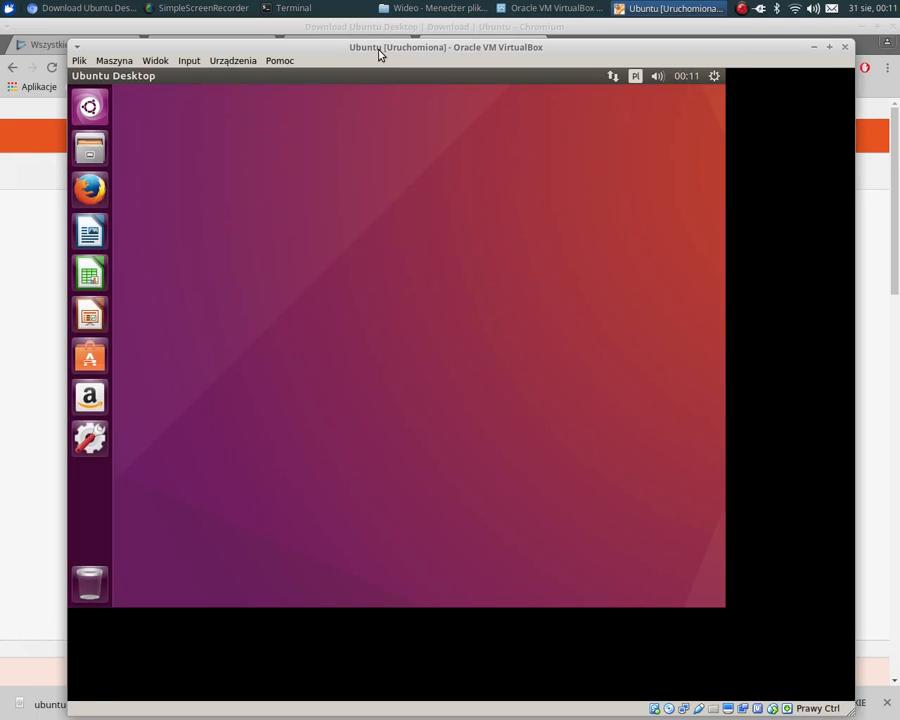
pyautogui.moveTo(381, 54); pyautogui.dragTo(361, 36)
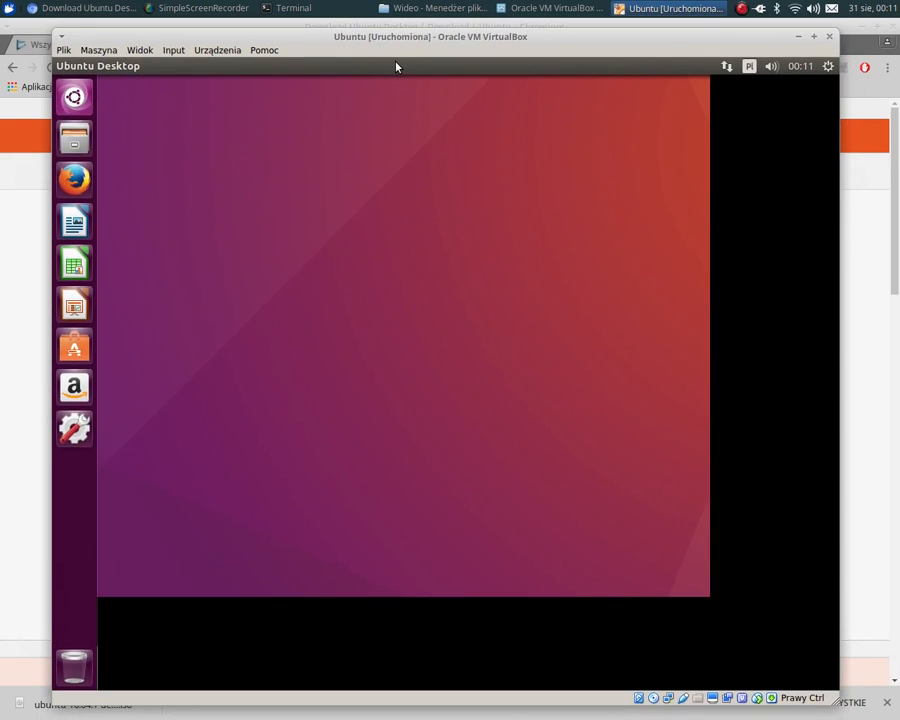
# - Download the VirtualBox Guest Additions disk image from the Internet and mount it in the machine's virtual optical drive
pyautogui.click(83, 105)
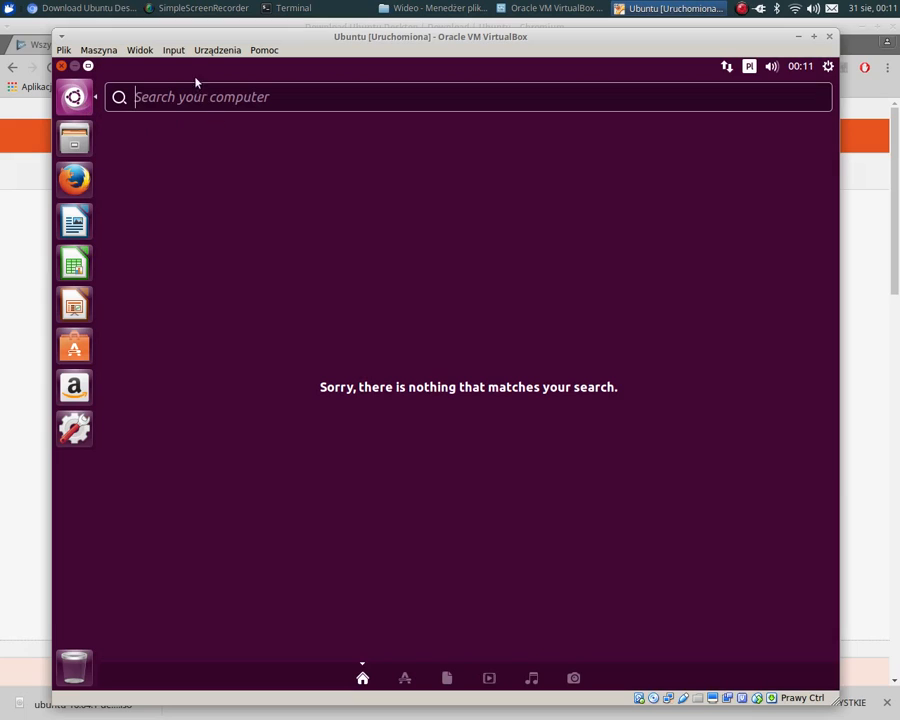
pyautogui.click(170, 54)
pyautogui.moveTo(141, 54)
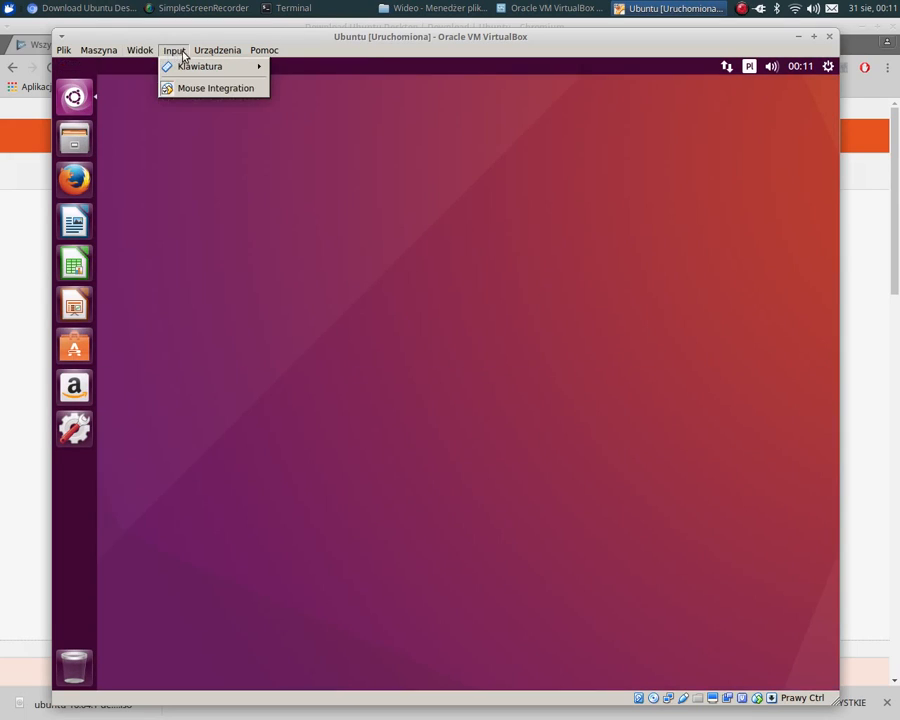
pyautogui.moveTo(210, 55)
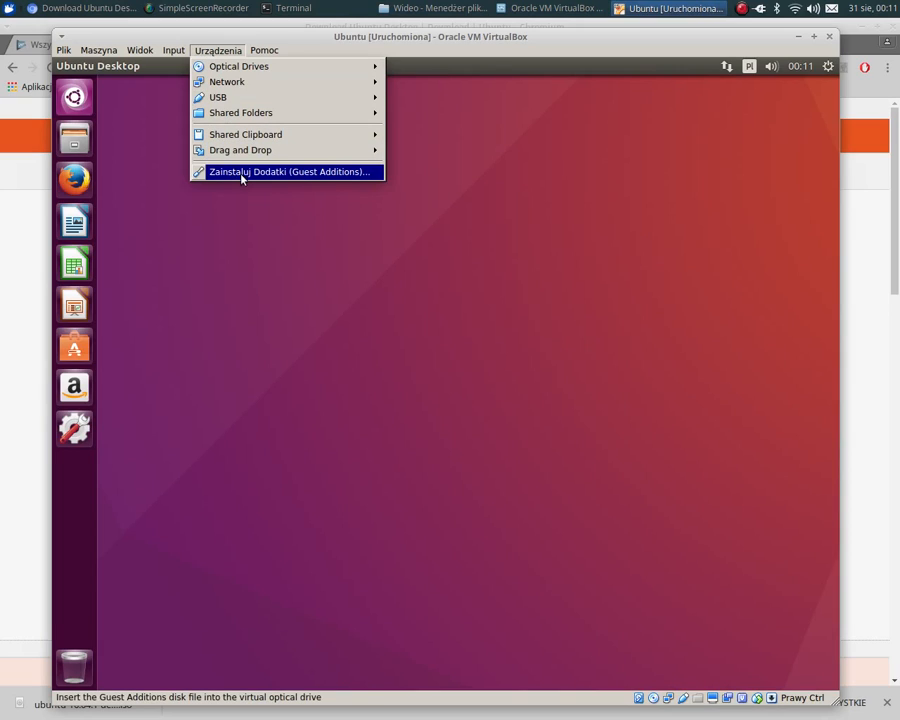
pyautogui.click(315, 179)
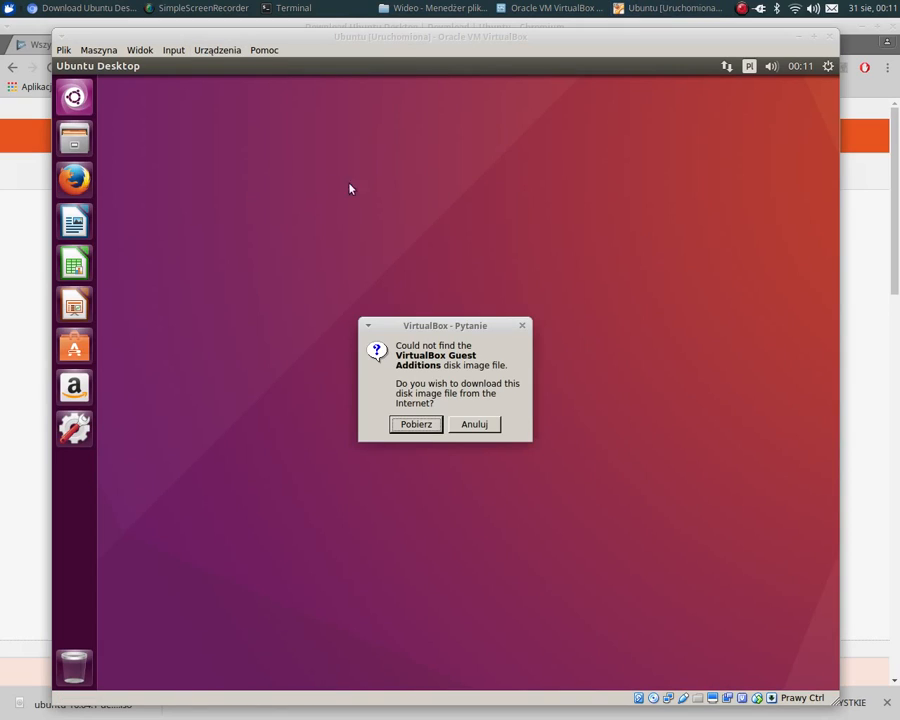
pyautogui.click(415, 430)
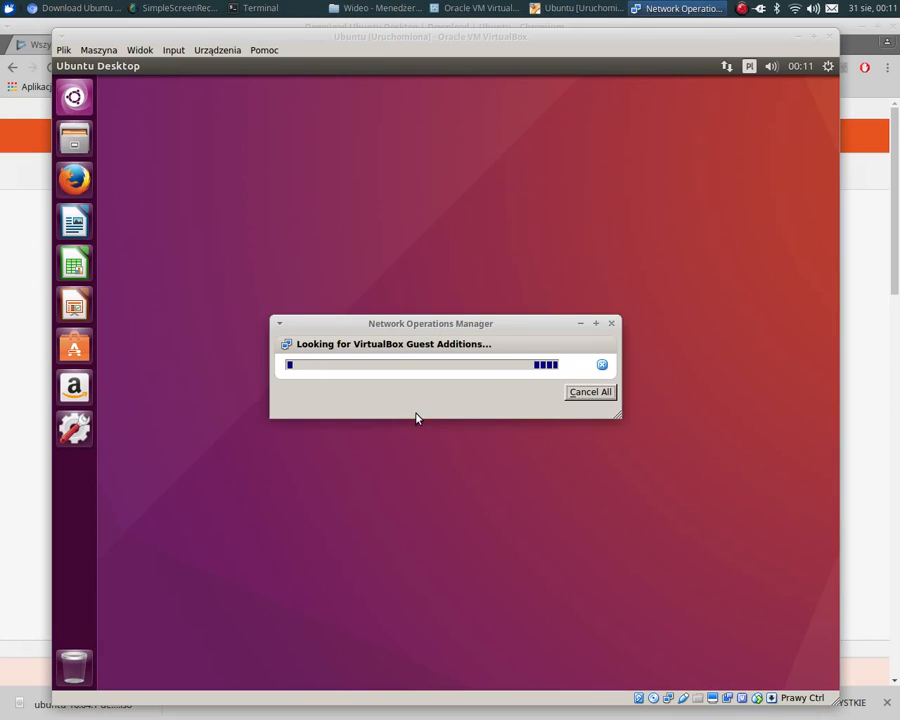
pyautogui.click(420, 413)
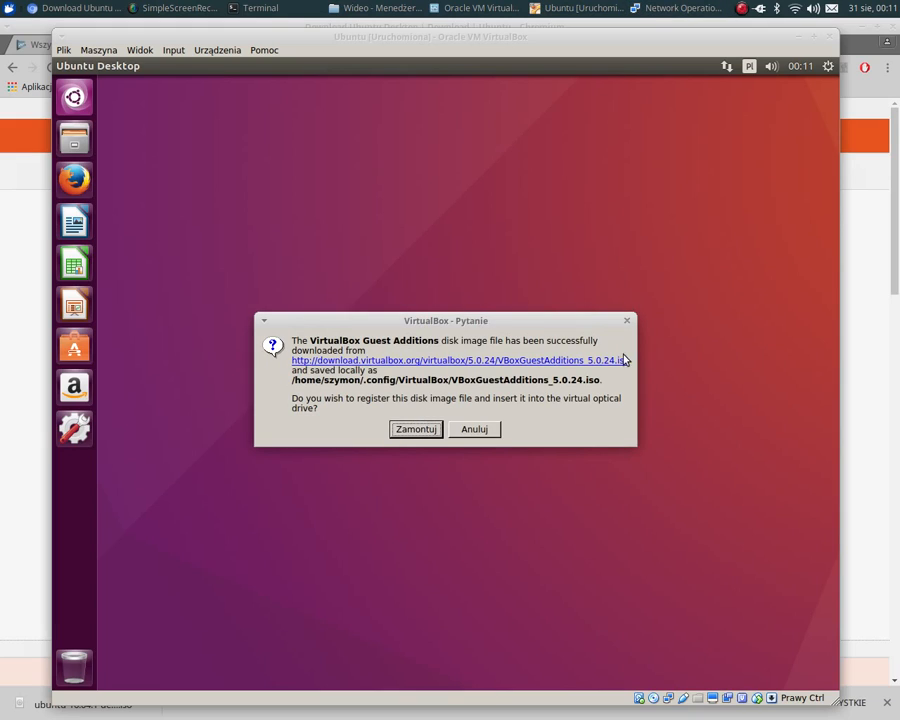
pyautogui.click(426, 428)
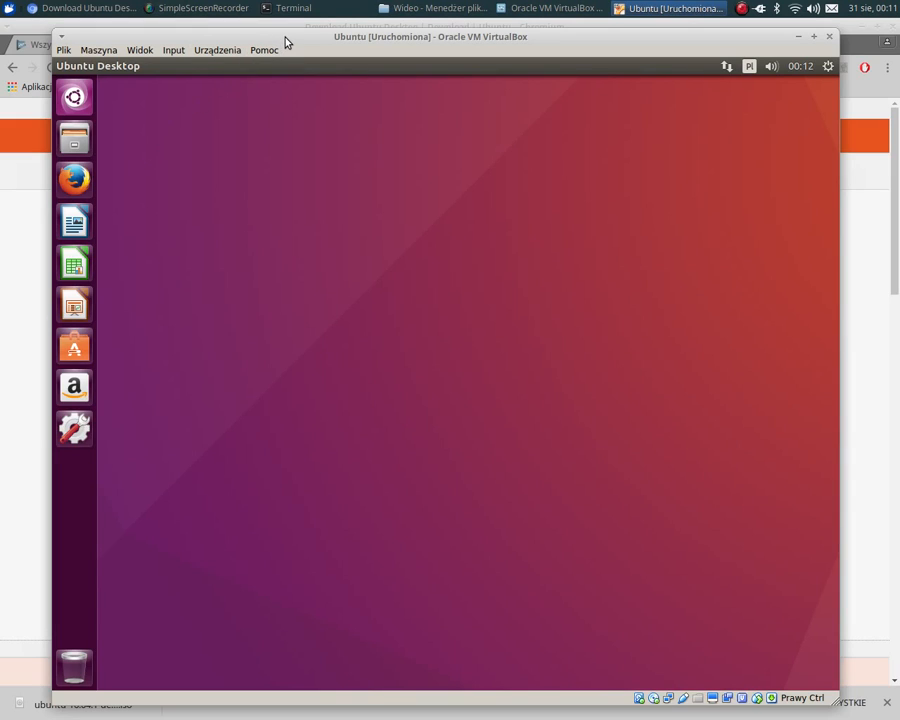
# - Run the software on the inserted Guest Additions disk and authenticate with the account password
pyautogui.moveTo(285, 42); pyautogui.dragTo(278, 34)
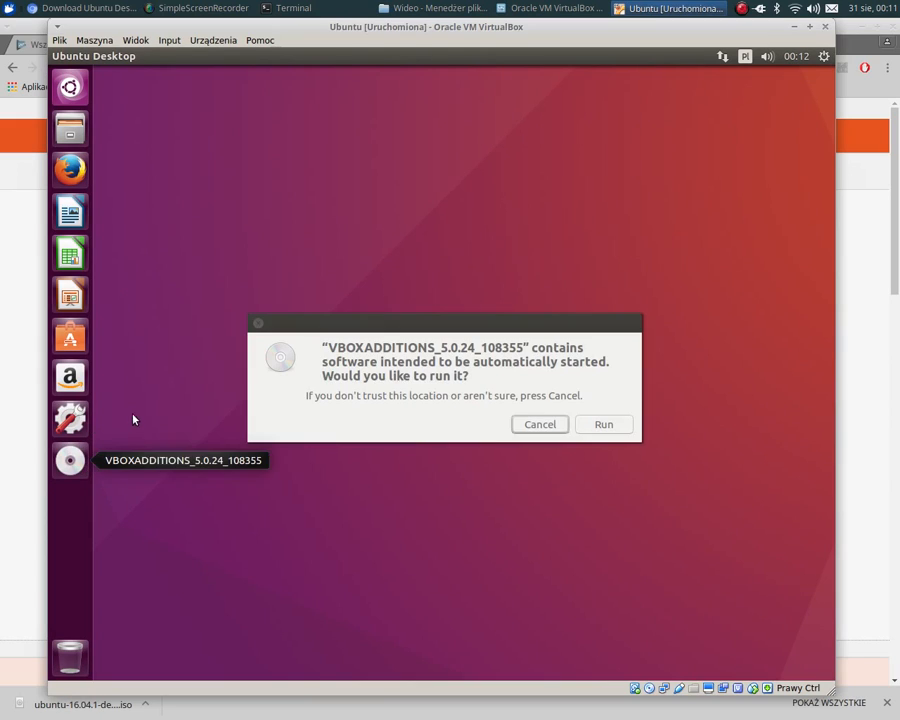
pyautogui.click(619, 429)
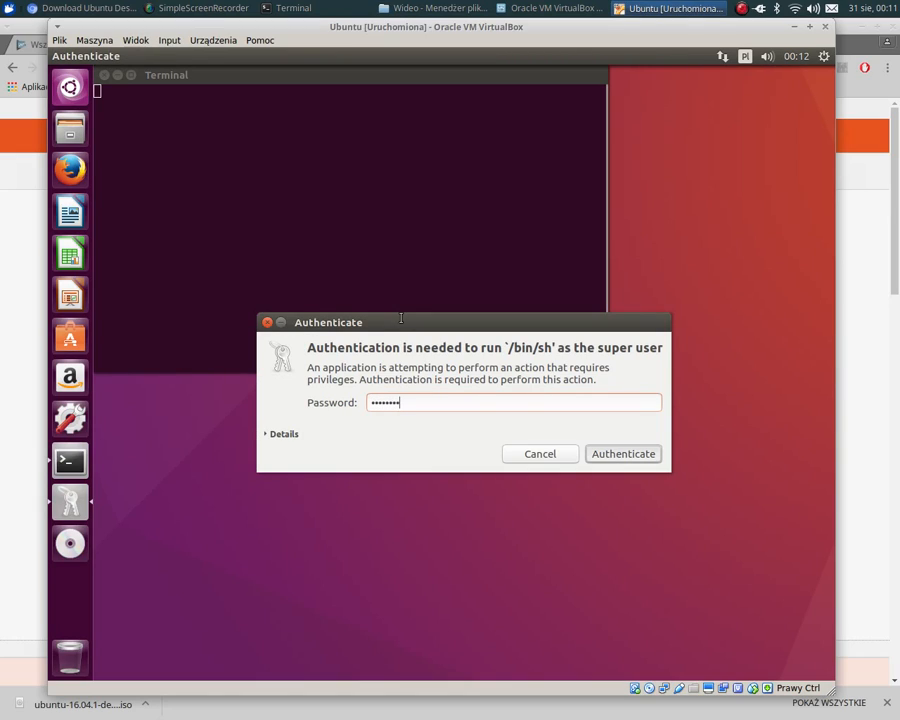
pyautogui.press('Return')
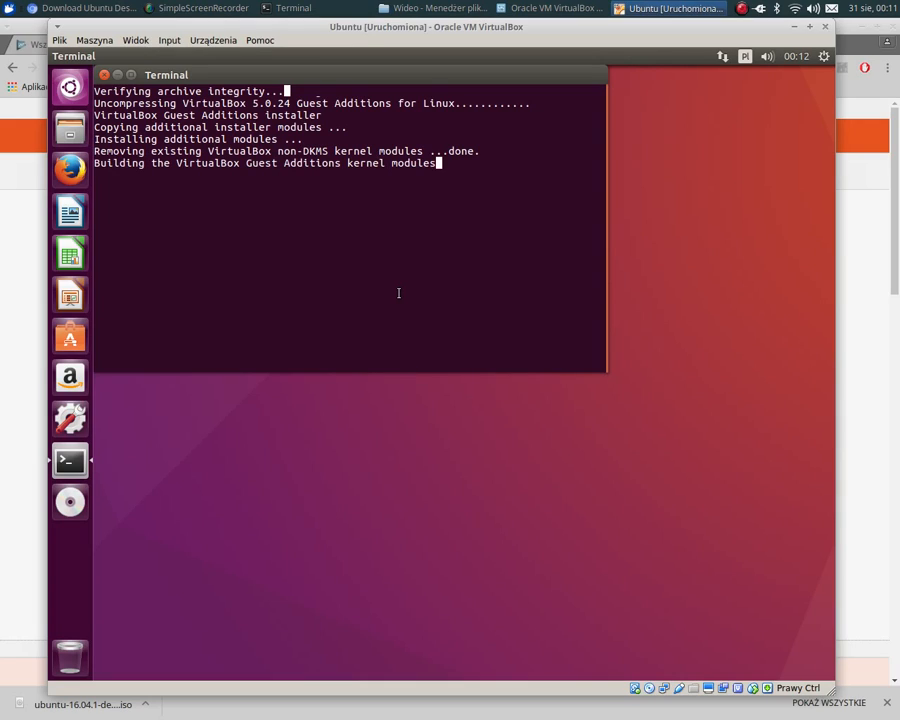
# - Open a second terminal in Ubuntu and refresh the package lists with sudo apt update, entering the account password
pyautogui.rightClick(72, 461)
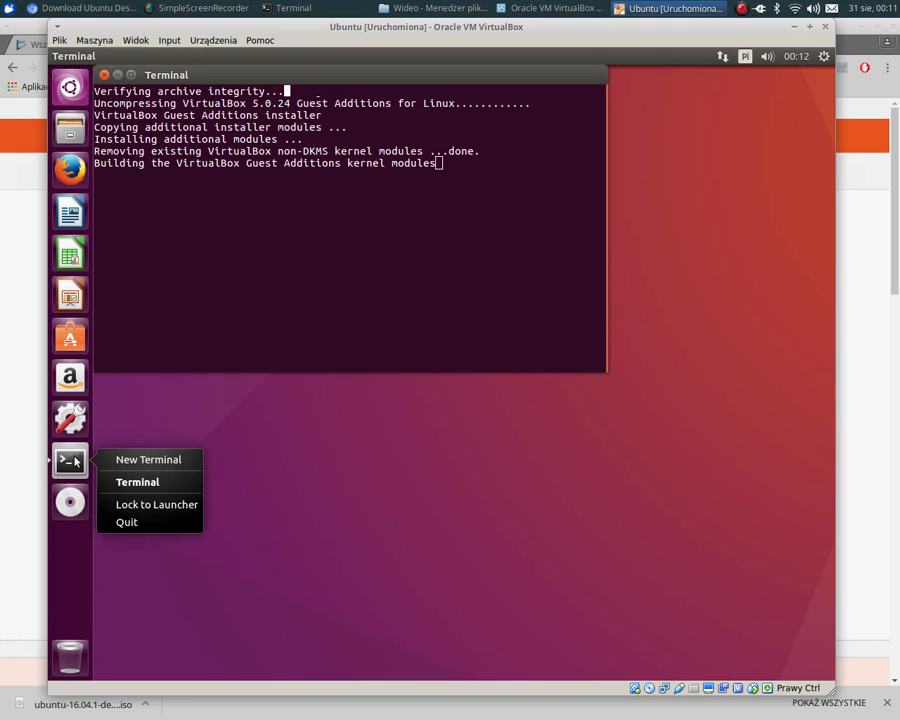
pyautogui.click(169, 463)
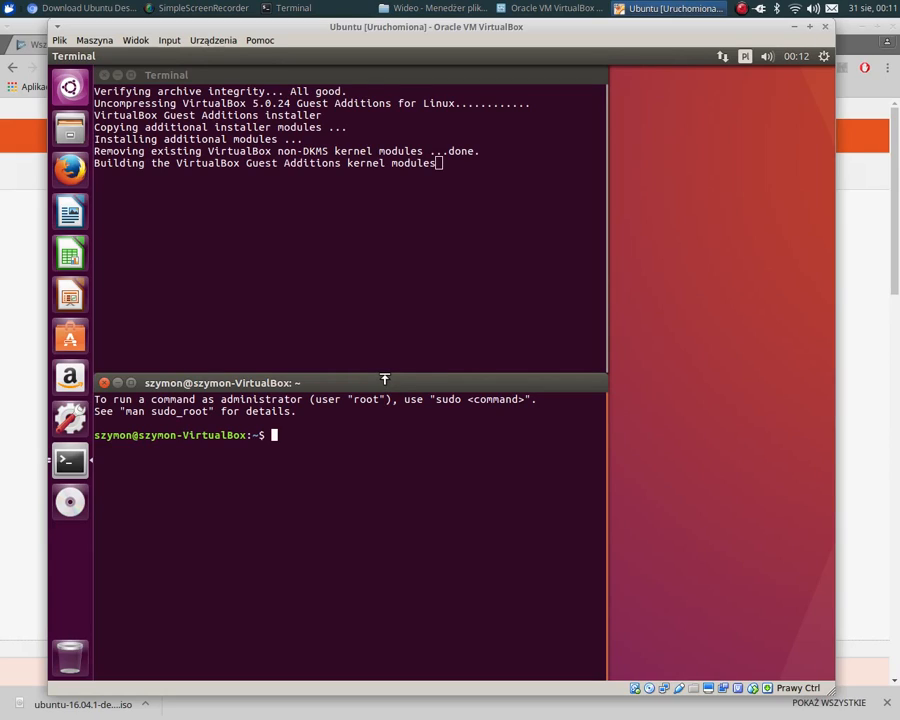
pyautogui.write('sudo apt')
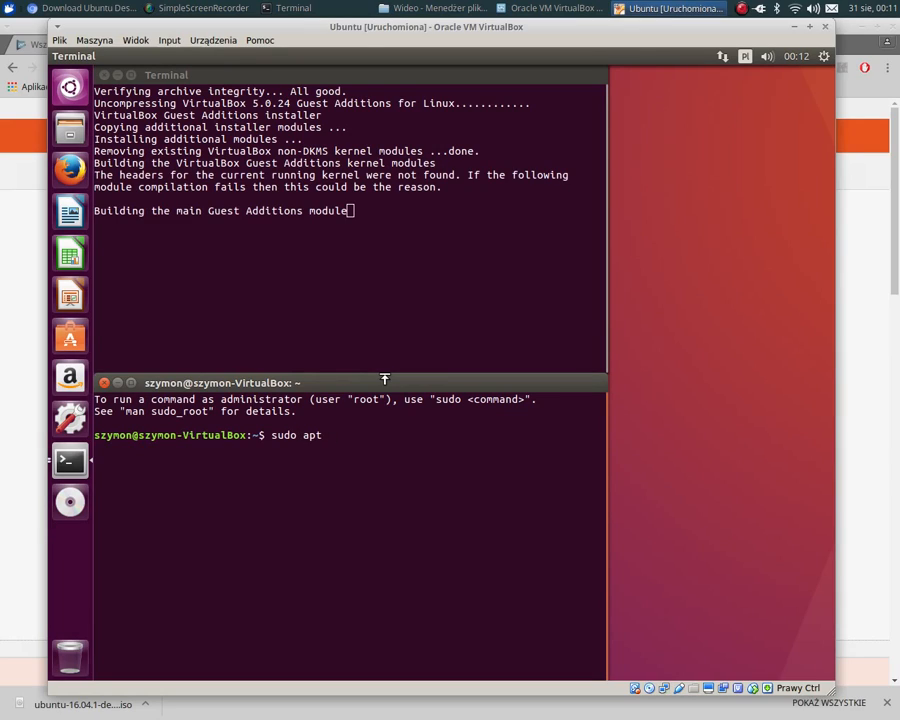
pyautogui.write('update')
pyautogui.press('Return')
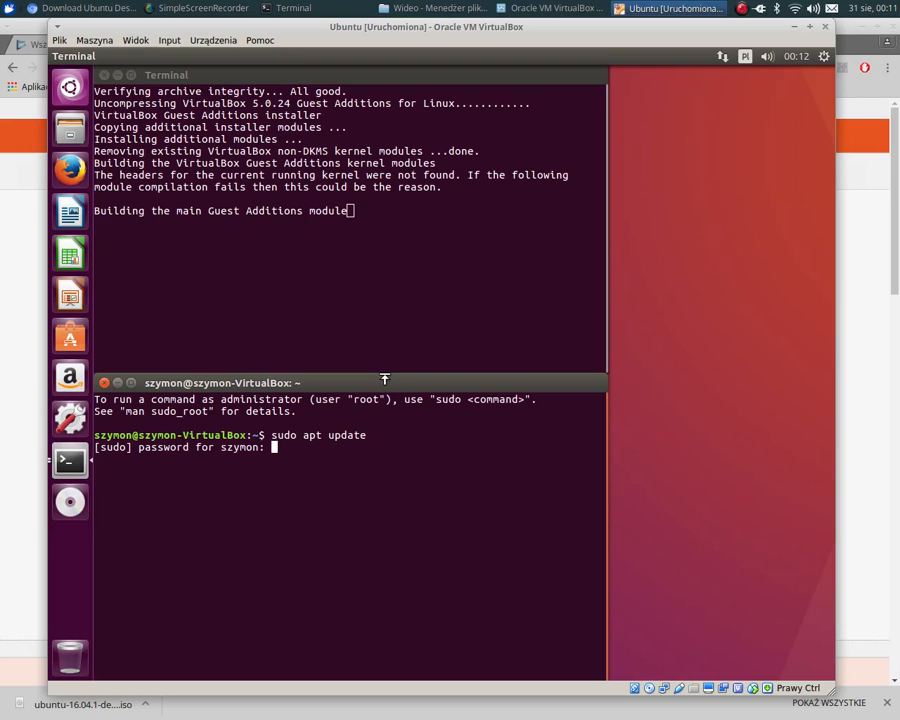
pyautogui.press('Return')
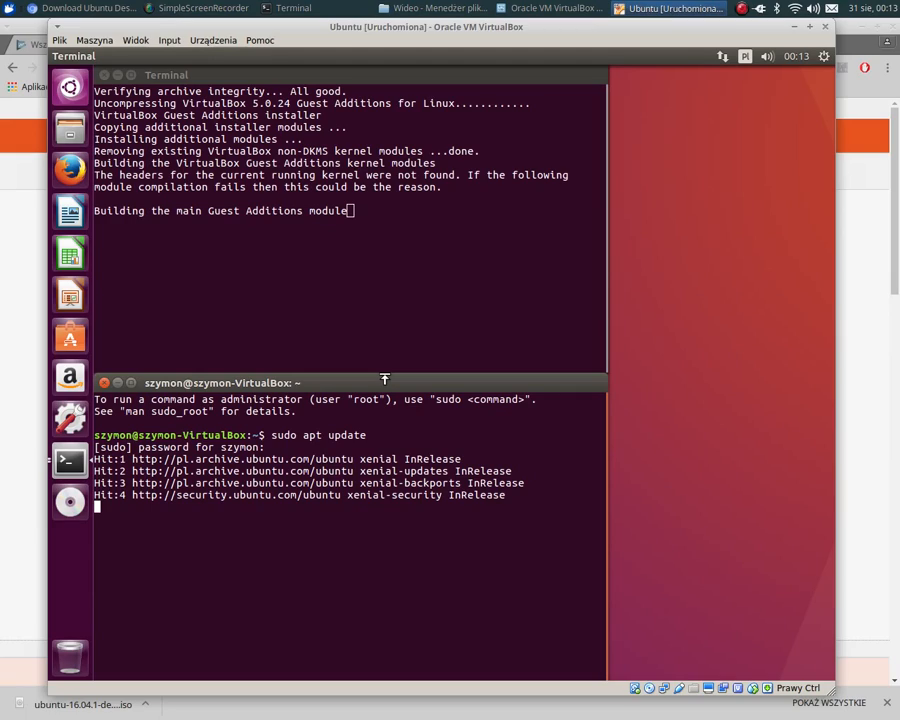
pyautogui.hotkey('ctrl', 'r')
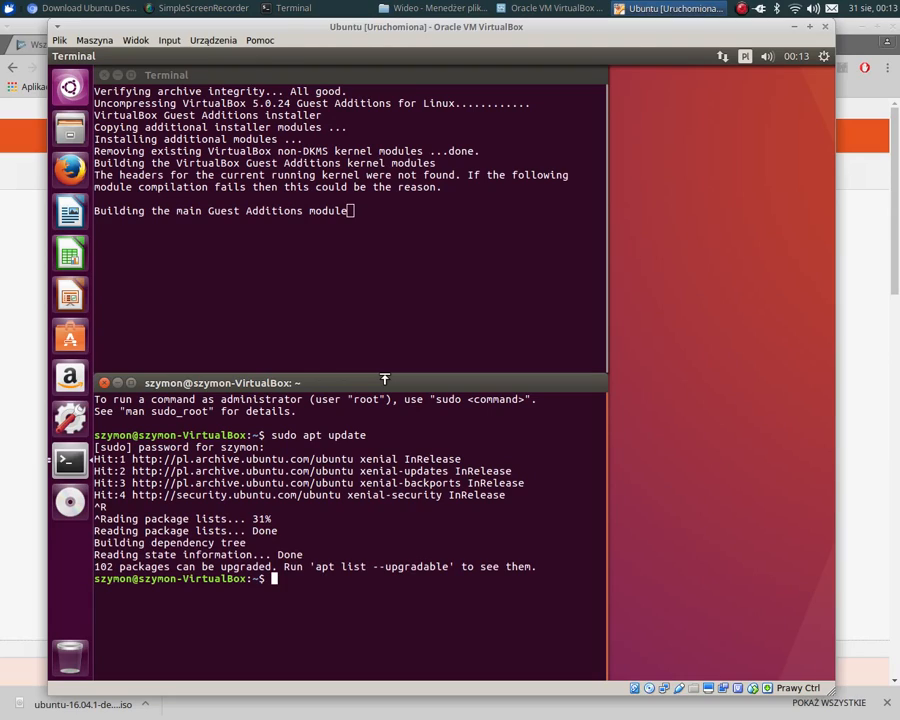
# - Upgrade the installed packages with sudo apt upgrade and agree to continue with Y
pyautogui.press('Up')
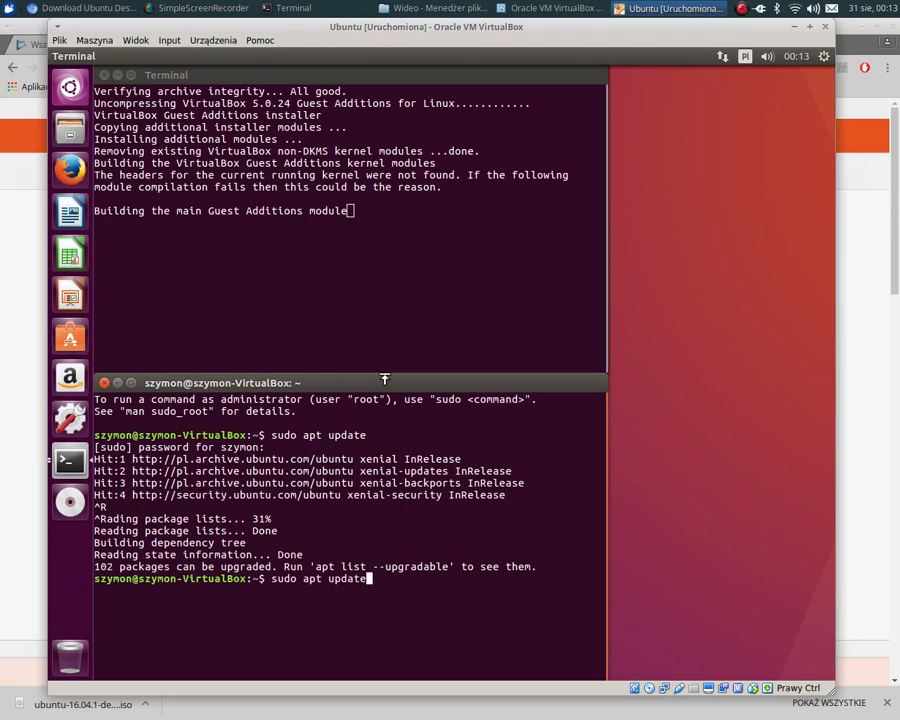
pyautogui.press('BackSpace')
pyautogui.press('BackSpace')
pyautogui.press('BackSpace')
pyautogui.press('BackSpace')
pyautogui.write('grade')
pyautogui.press('Return')
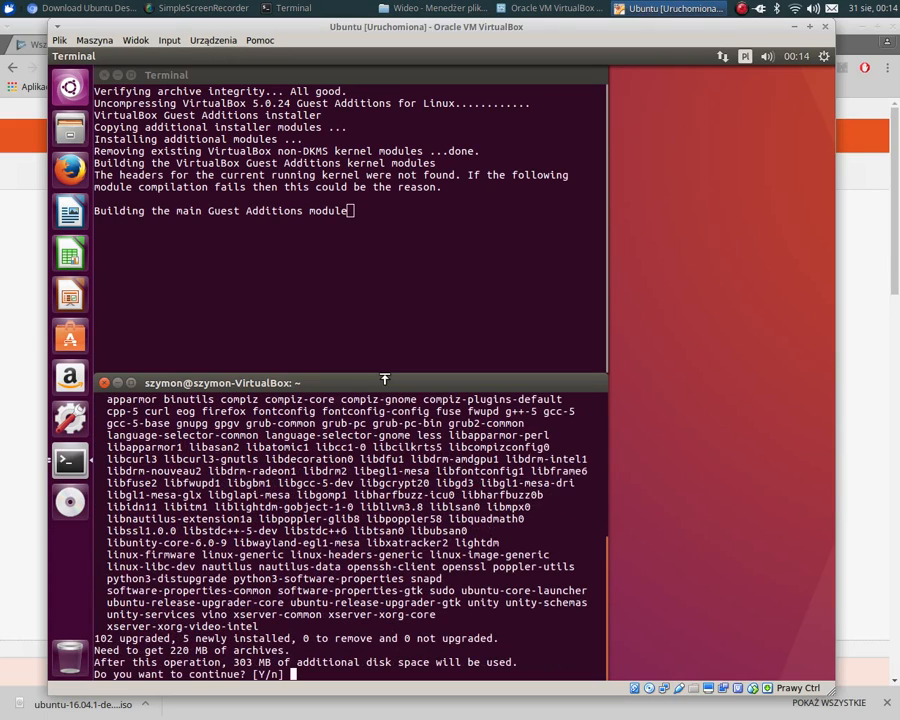
pyautogui.write('Y')
pyautogui.press('Return')
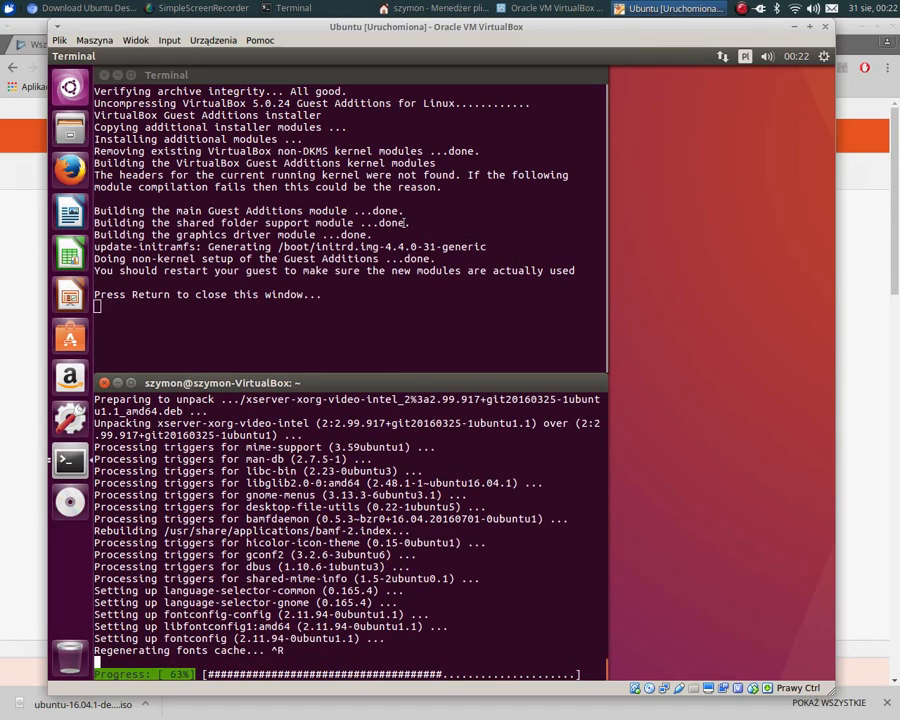
# - Close the finished Guest Additions installer terminal and move the upgrade terminal to the middle of the Ubuntu desktop
pyautogui.click(306, 80)
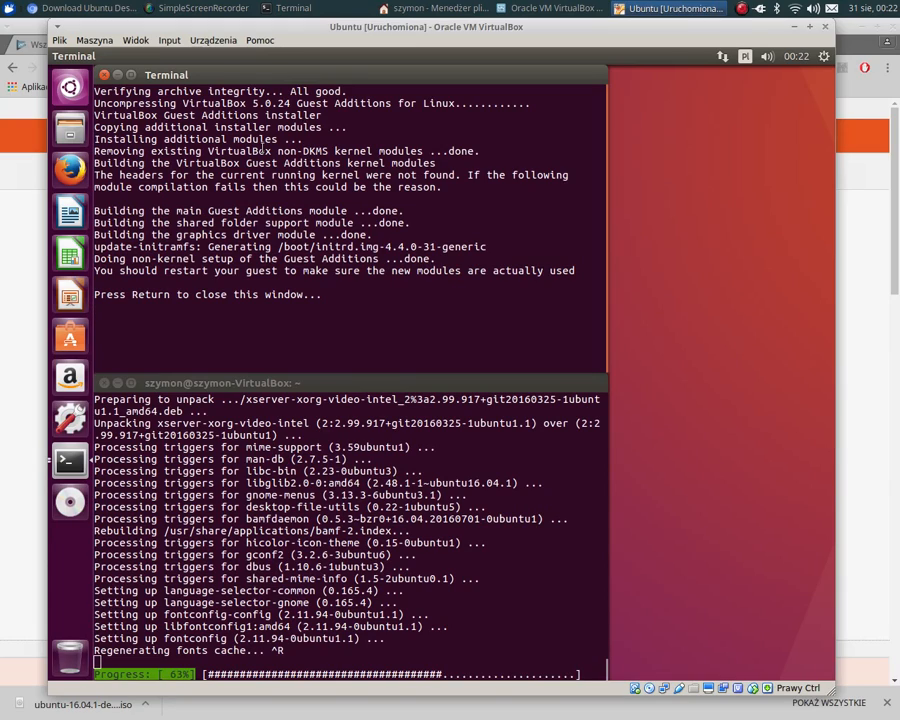
pyautogui.press('Return')
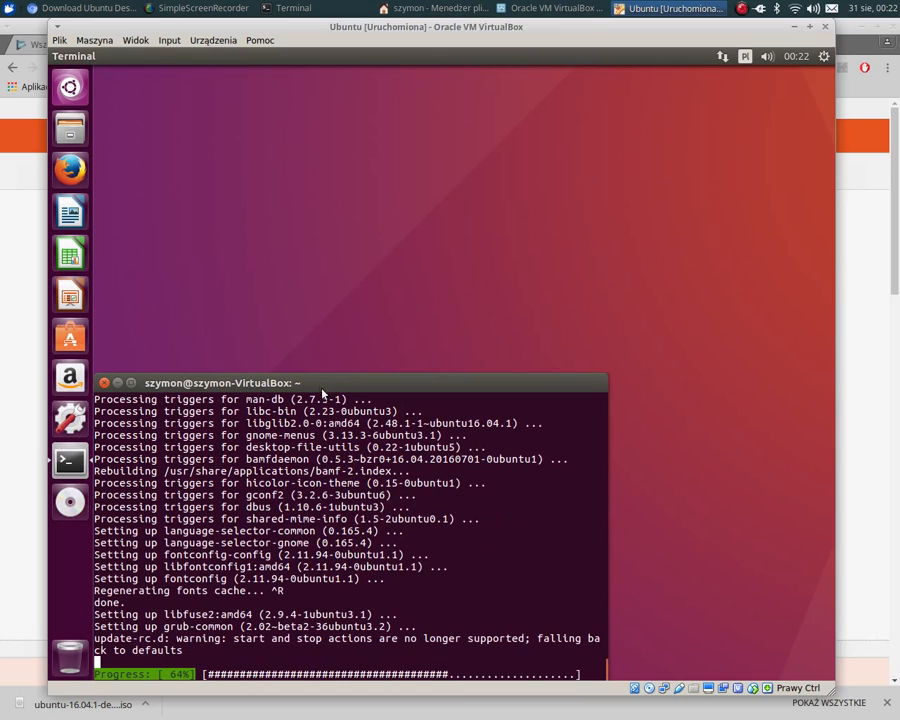
pyautogui.moveTo(372, 383); pyautogui.dragTo(453, 211)
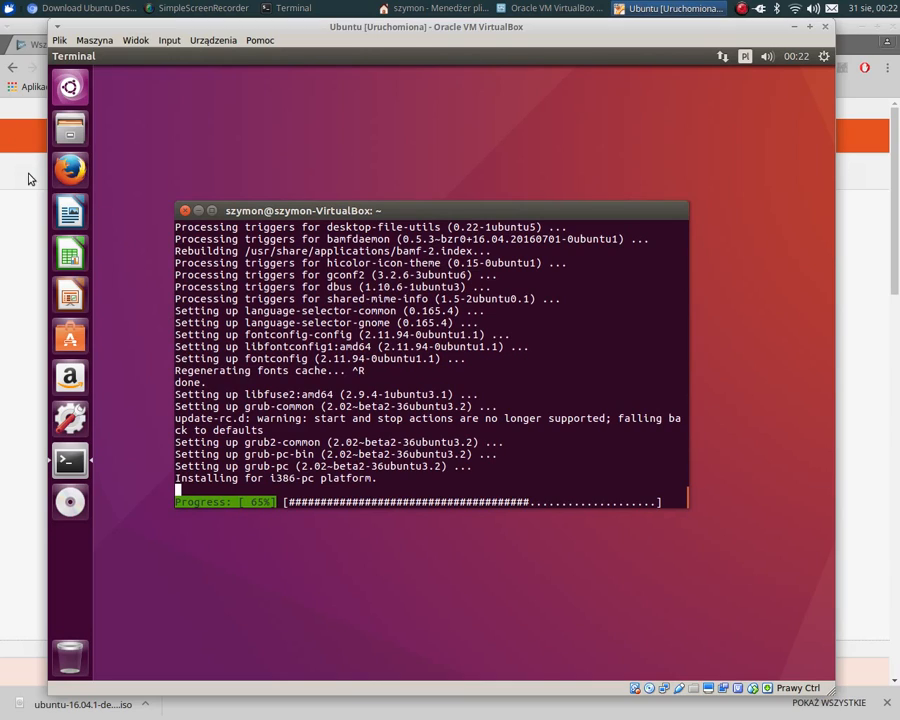
# - Open a new terminal and search the packages with sudo apt-cache search chromium-browser, entering the account password
pyautogui.rightClick(70, 460)
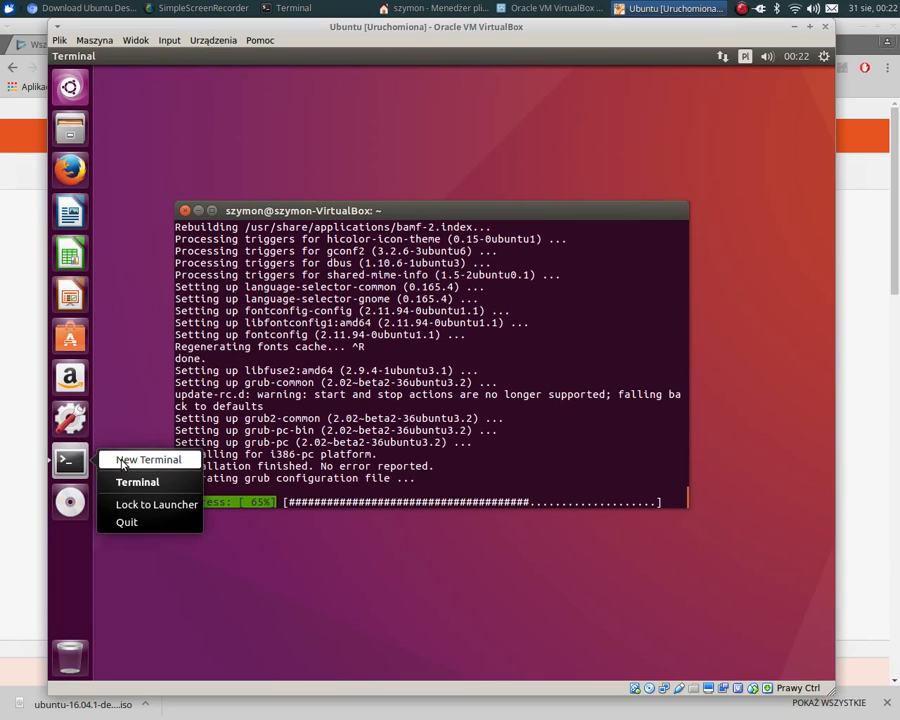
pyautogui.click(122, 462)
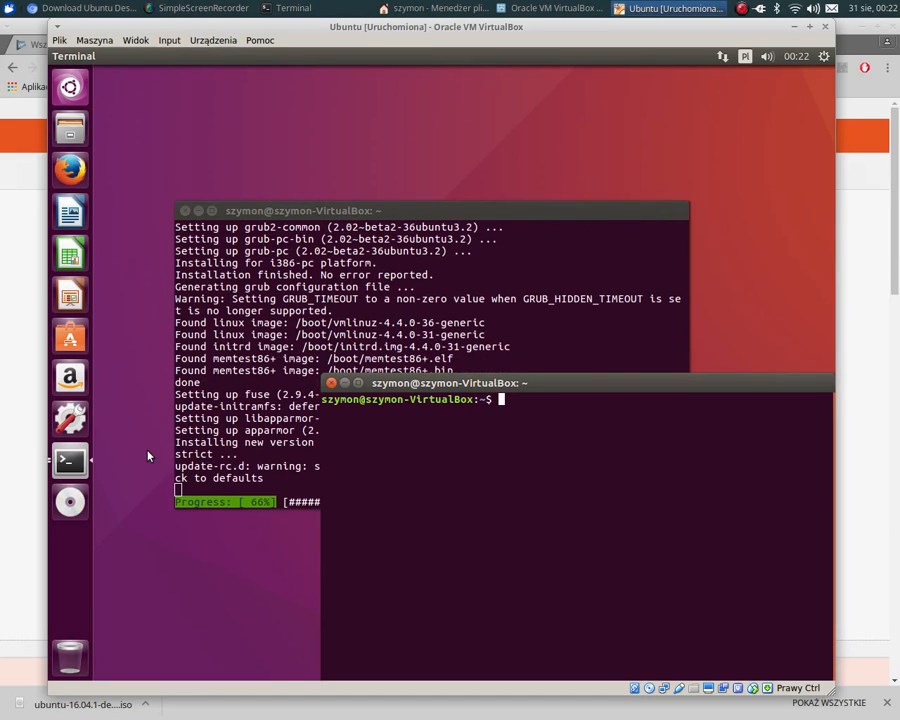
pyautogui.write('sudo apt-cache search chromium')
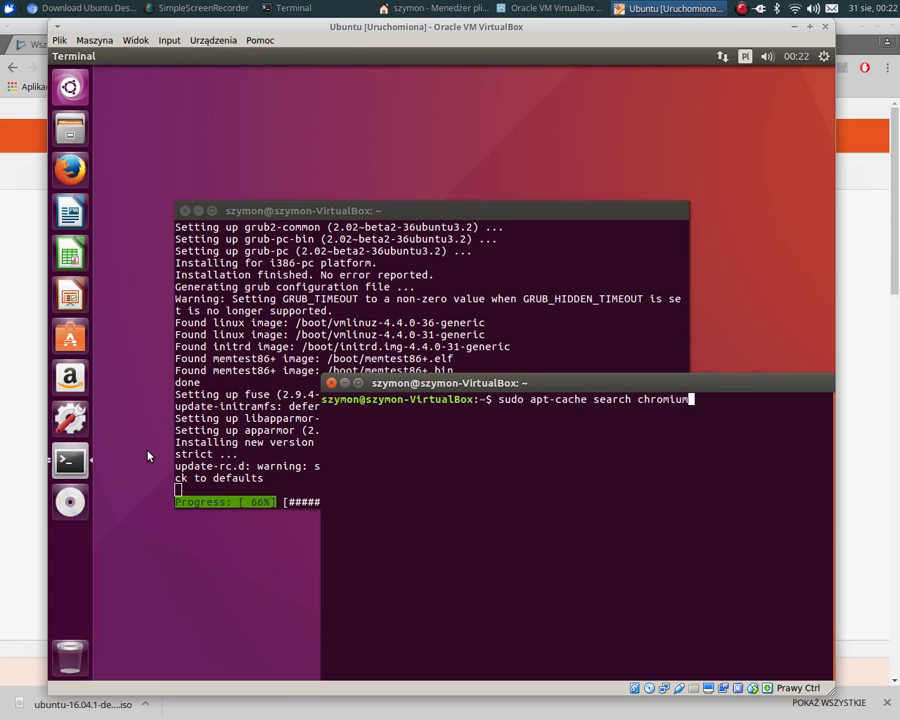
pyautogui.write('-bro')
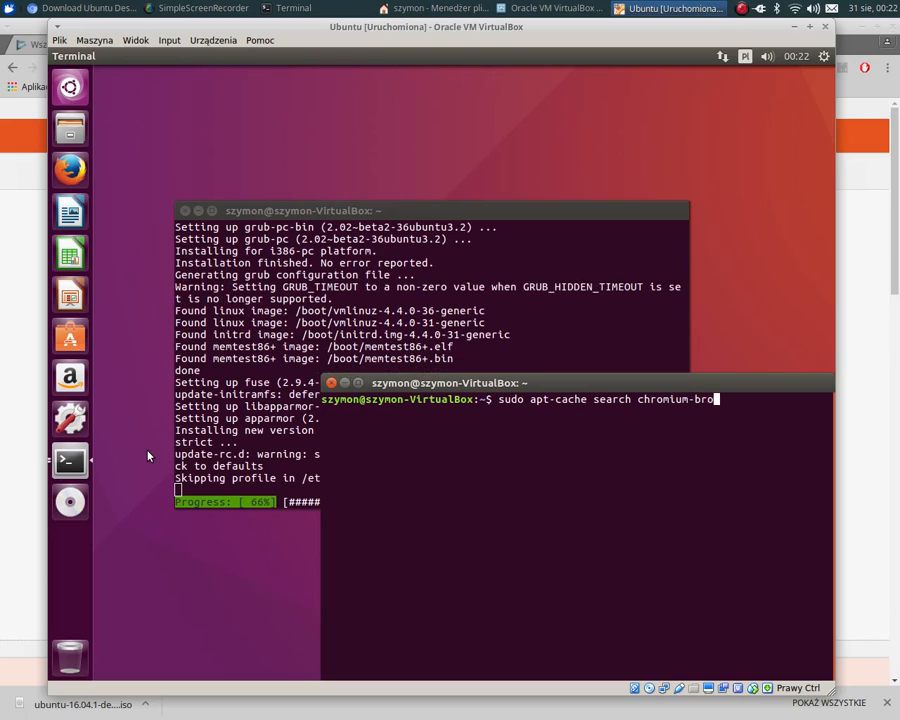
pyautogui.write('wser')
pyautogui.press('Return')
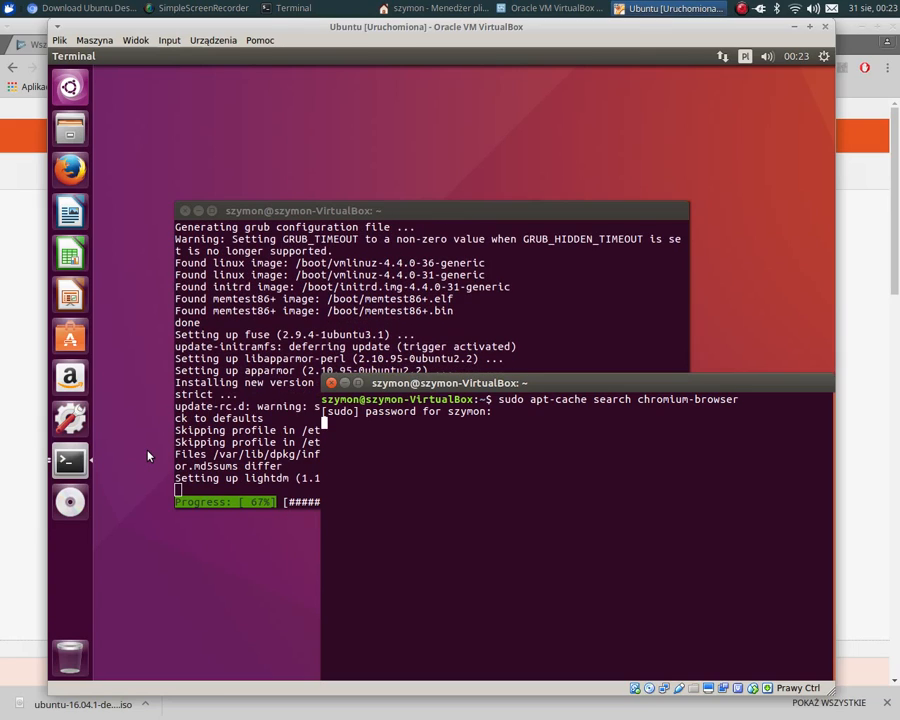
pyautogui.press('Return')
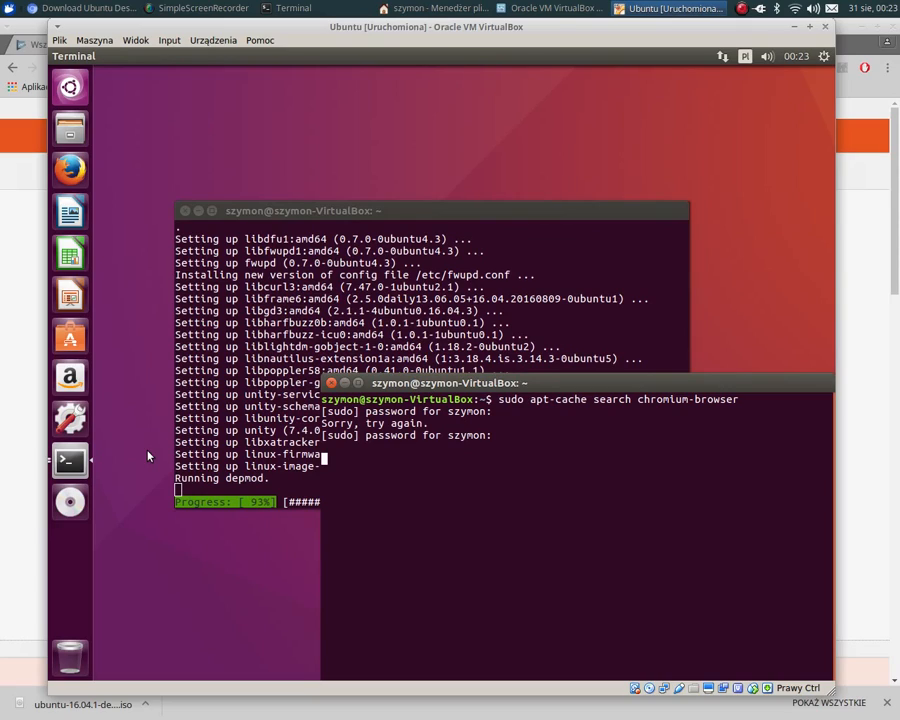
pyautogui.press('Return')
pyautogui.press('Return')
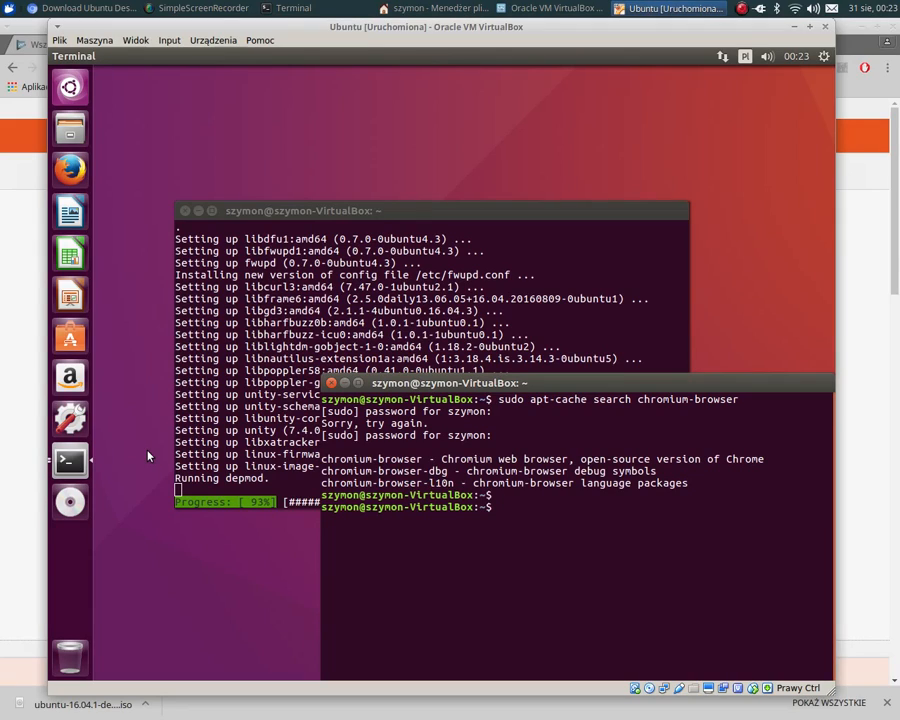
# - Recall the search command and rewrite it as sudo apt install chromium-browser
pyautogui.press('Up')
pyautogui.press('Left')
pyautogui.press('Left')
pyautogui.hotkey('ctrl', 'Left')
pyautogui.hotkey('ctrl', 'Left')
pyautogui.hotkey('ctrl', 'Left')
pyautogui.press('Right')
pyautogui.press('Right')
pyautogui.press('Right')
pyautogui.press('Right')
pyautogui.press('Right')
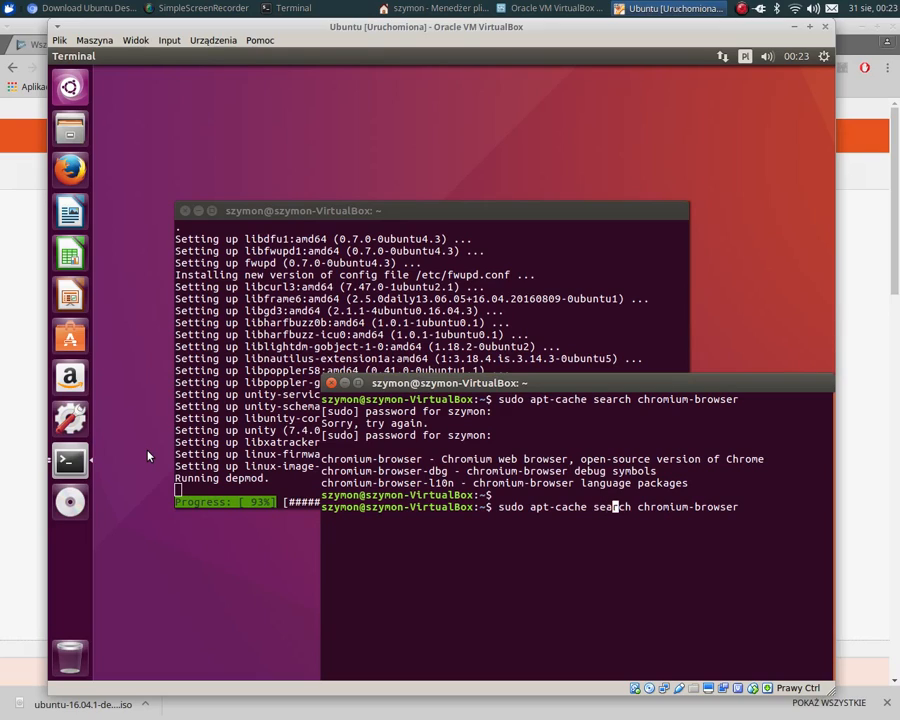
pyautogui.press('BackSpace')
pyautogui.press('BackSpace')
pyautogui.press('BackSpace')
pyautogui.press('BackSpace')
pyautogui.press('BackSpace')
pyautogui.press('BackSpace')
pyautogui.press('BackSpace')
pyautogui.press('BackSpace')
pyautogui.press('BackSpace')
pyautogui.press('BackSpace')
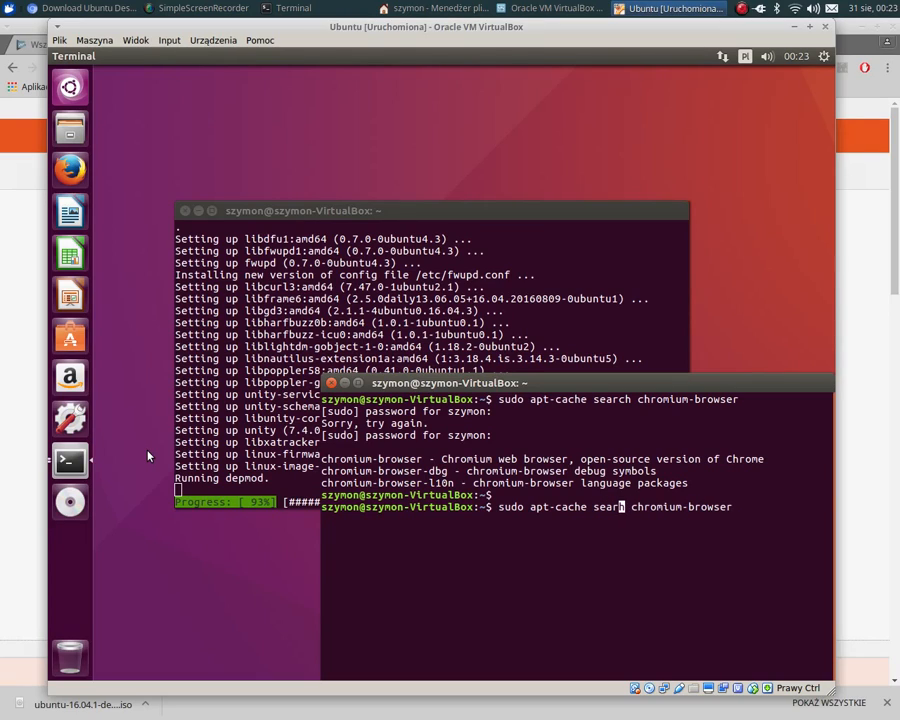
pyautogui.press('BackSpace')
pyautogui.press('BackSpace')
pyautogui.write('ge')
pyautogui.press('BackSpace')
pyautogui.press('BackSpace')
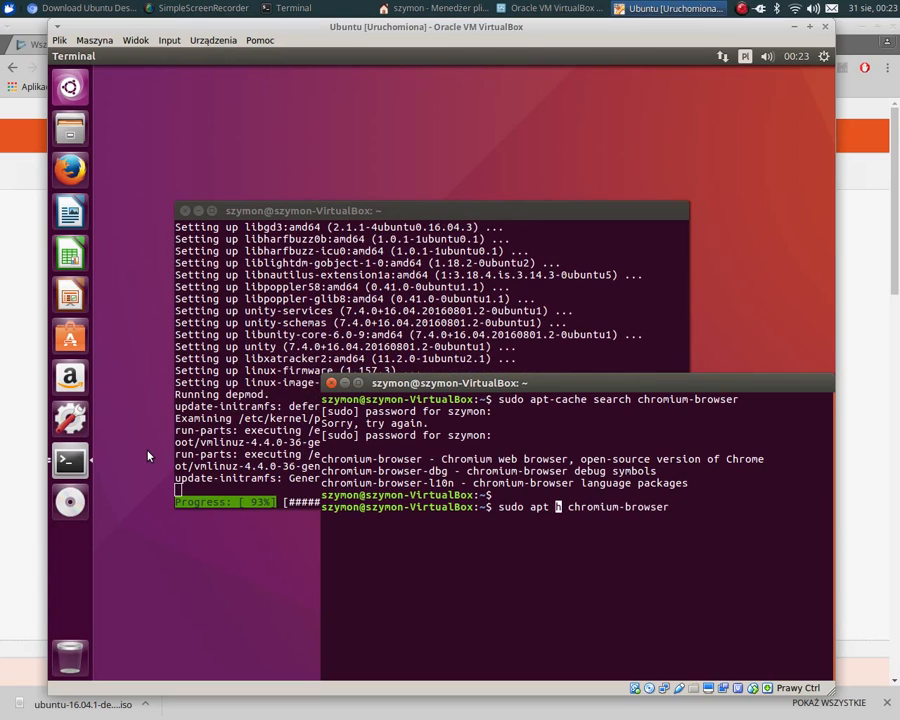
pyautogui.press('Delete')
pyautogui.write('install')
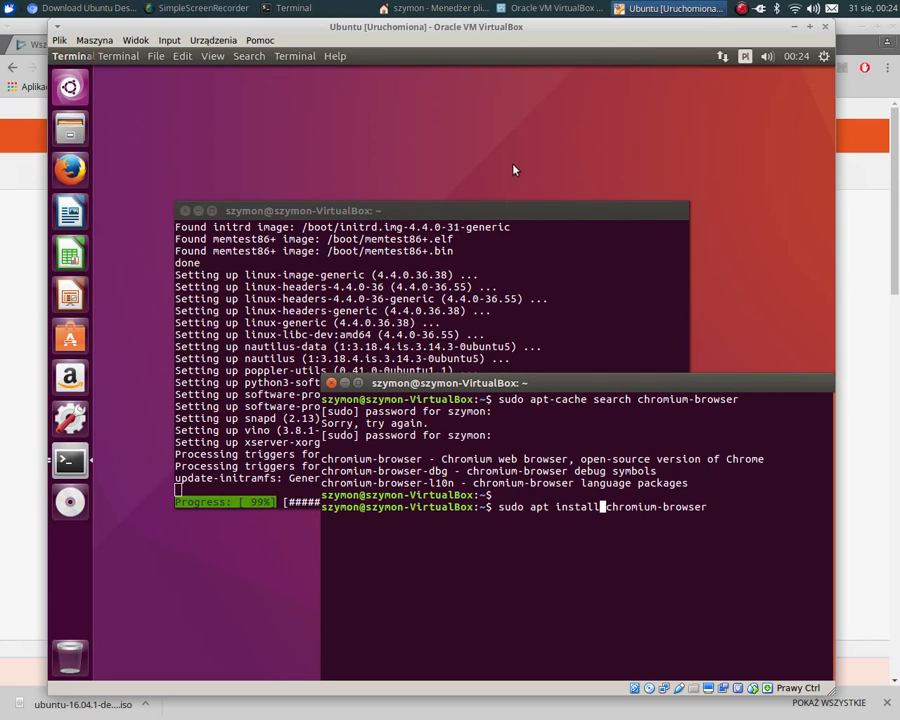
# - Move the two terminals higher on the desktop and run the Chromium installation, agreeing to continue with Y
pyautogui.moveTo(447, 212); pyautogui.dragTo(428, 142)
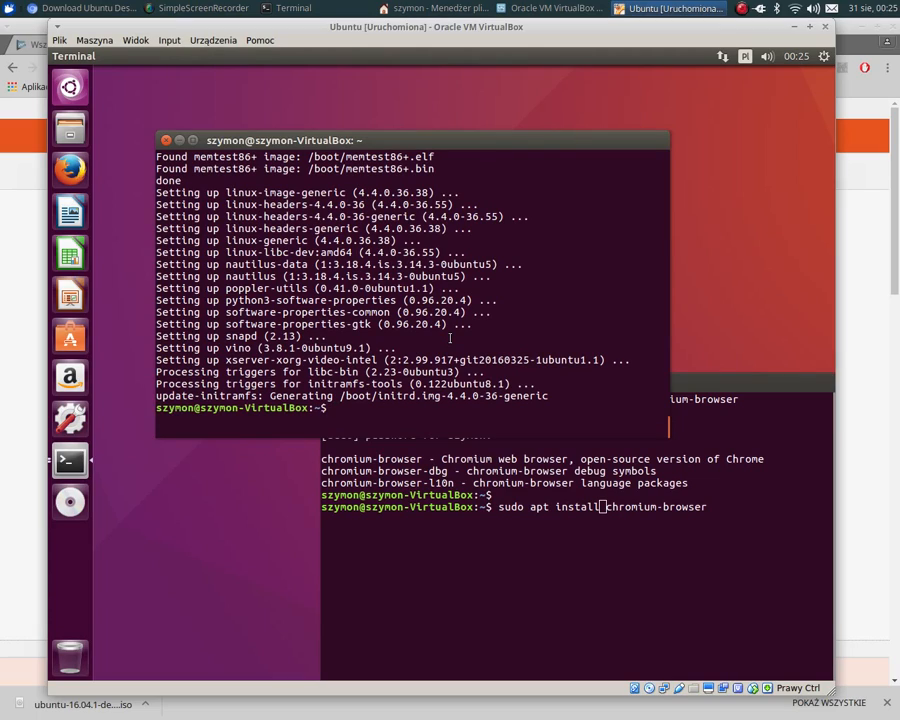
pyautogui.click(521, 505)
pyautogui.press('Return')
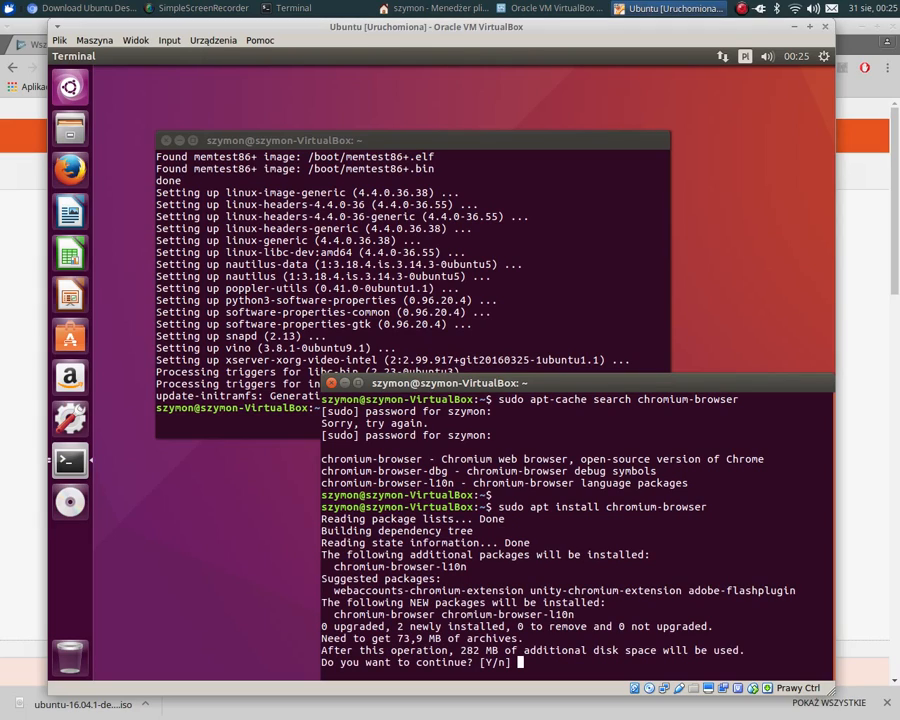
pyautogui.write('Y')
pyautogui.press('Return')
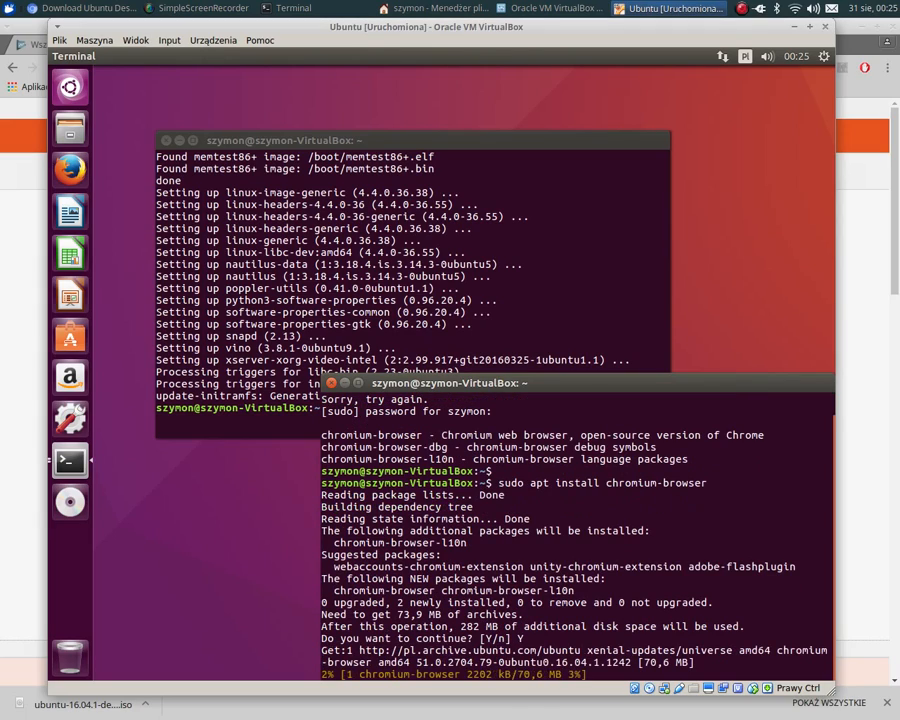
pyautogui.moveTo(509, 383); pyautogui.dragTo(478, 334)
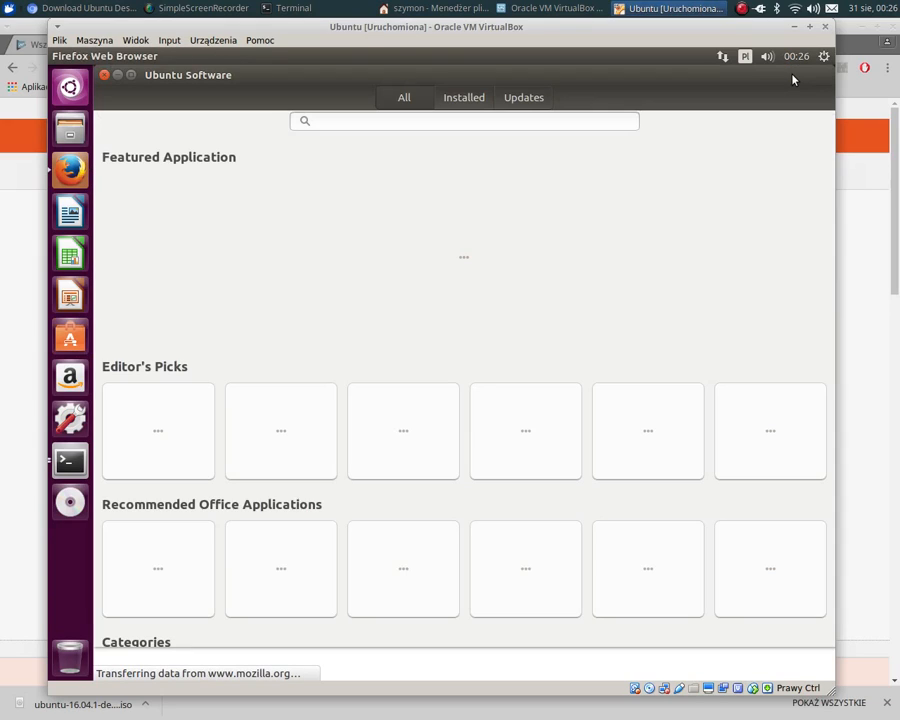
# - Search Ubuntu Software for chromi, check the installation terminal, and shorten the search text to chro
pyautogui.click(363, 124)
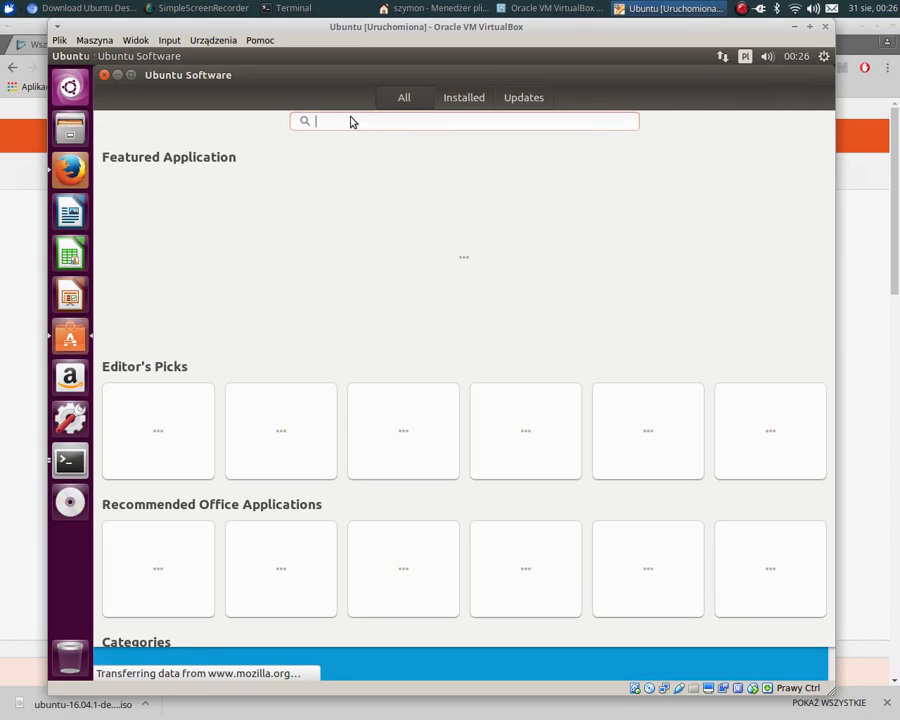
pyautogui.write('ch')
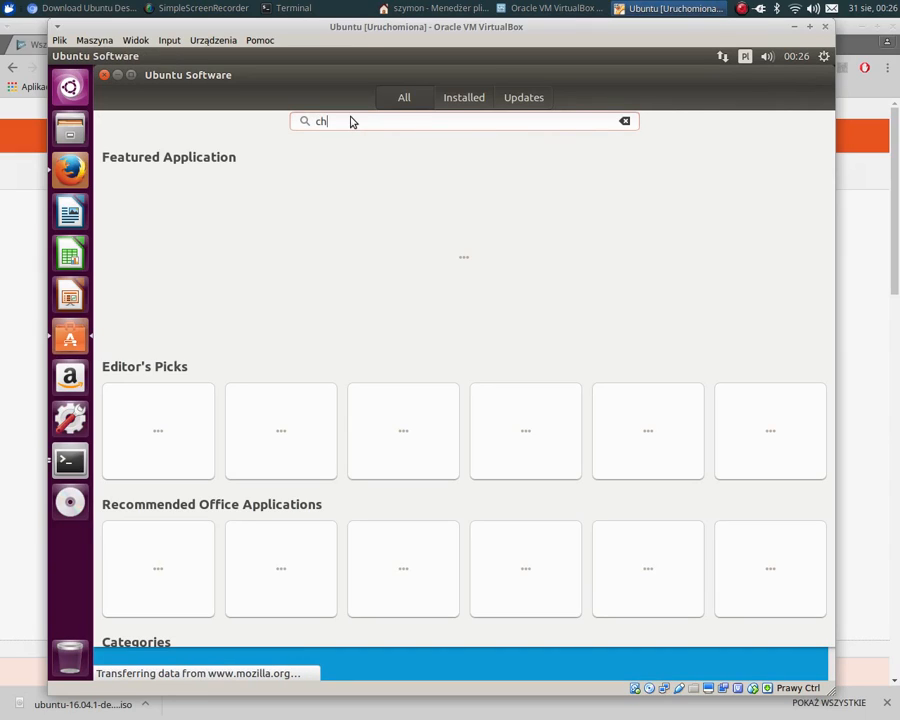
pyautogui.write('romi')
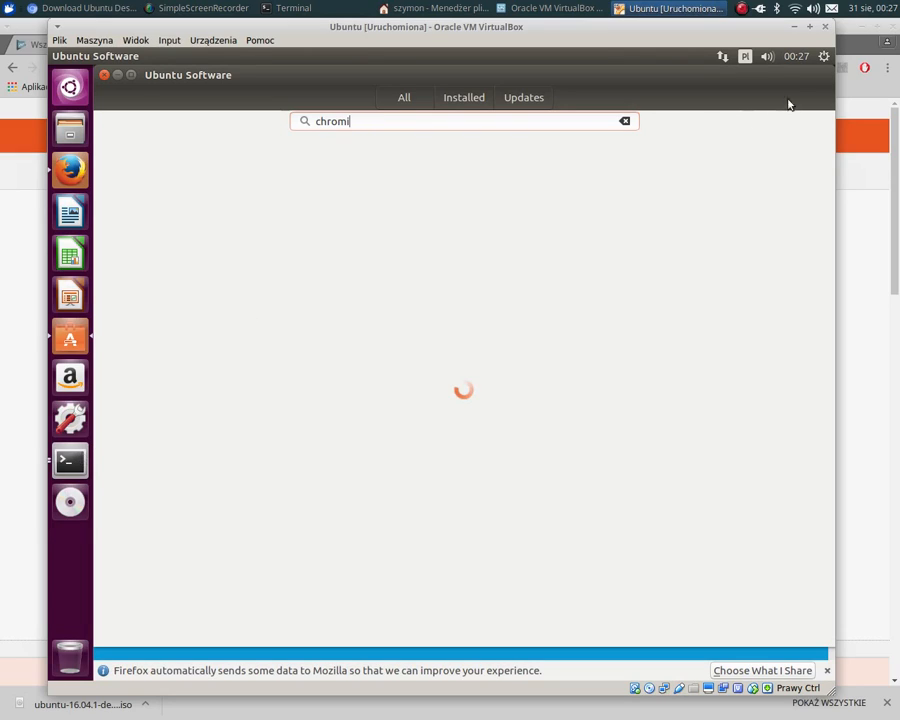
pyautogui.hotkey('alt', 'Tab')
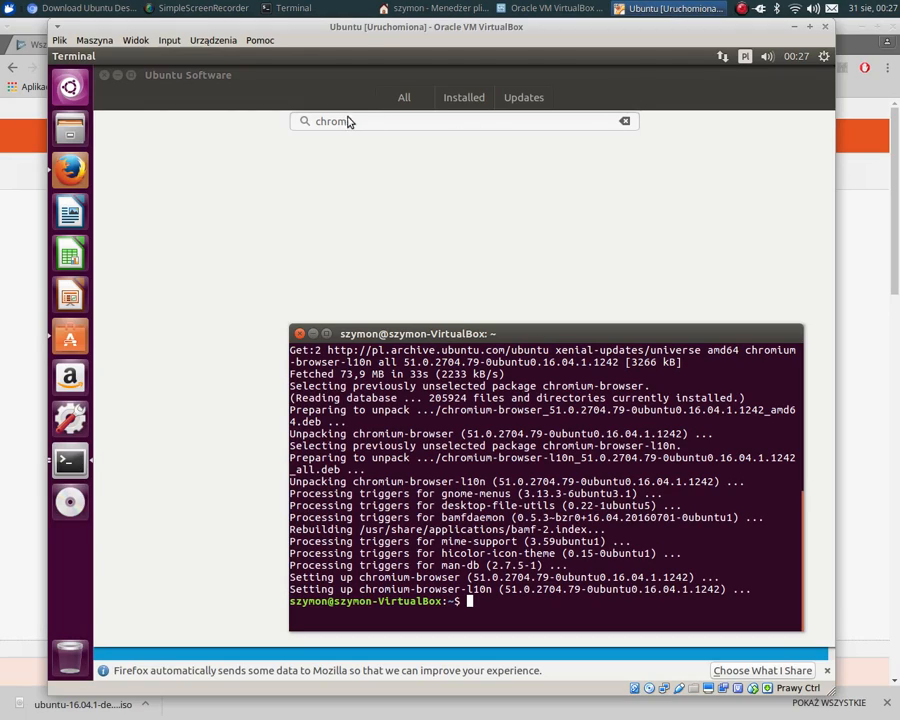
pyautogui.click(379, 122)
pyautogui.press('BackSpace')
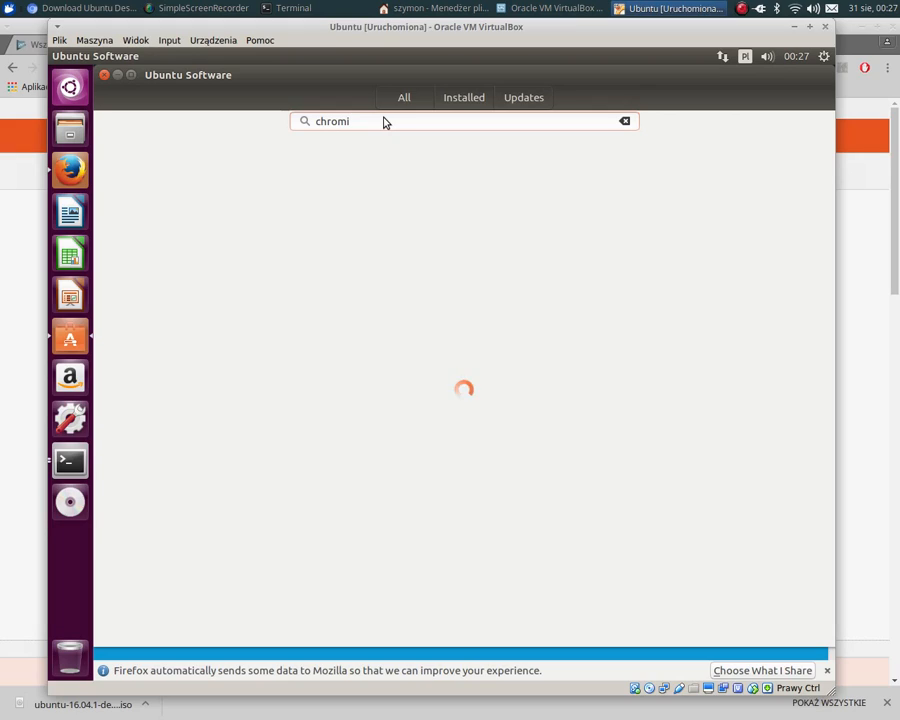
pyautogui.press('BackSpace')
# - Bring the running Firefox forward, view its Ubuntu Start Page tab, and close both tabs
pyautogui.press('super')
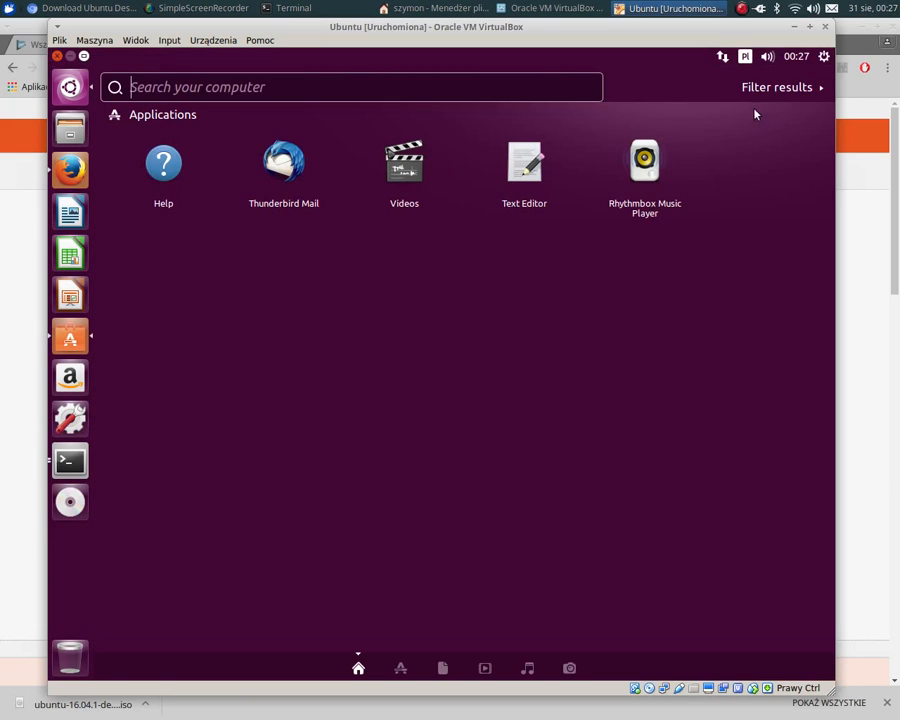
pyautogui.click(69, 177)
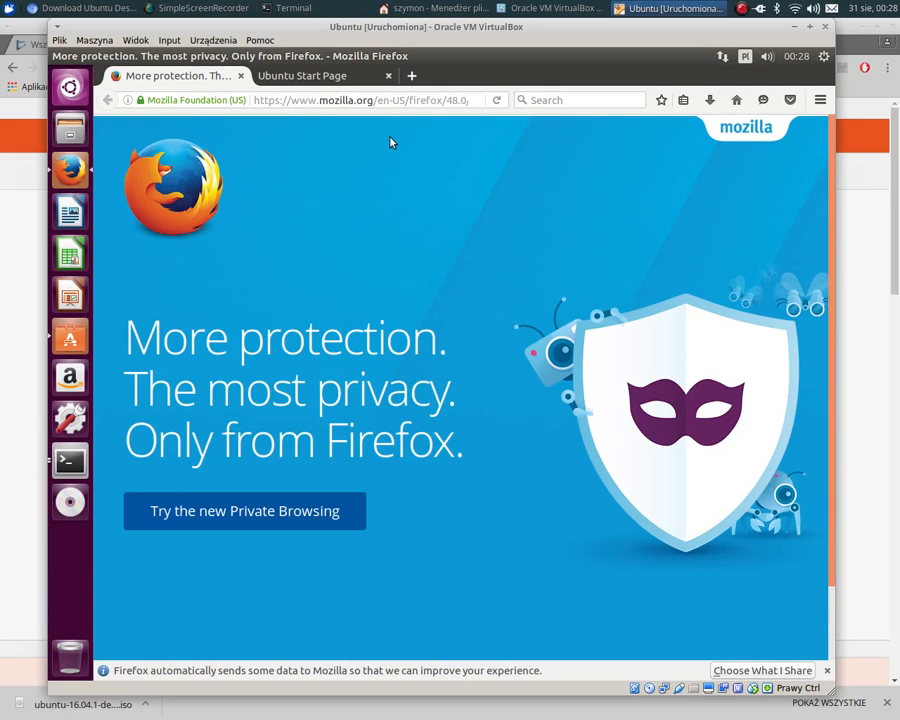
pyautogui.click(300, 76)
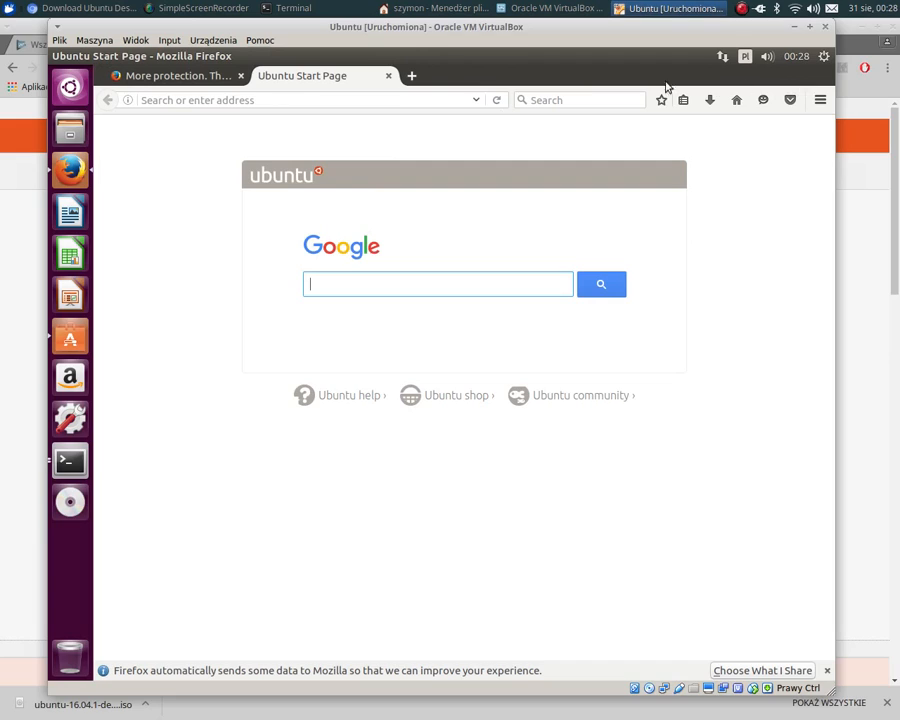
pyautogui.click(388, 76)
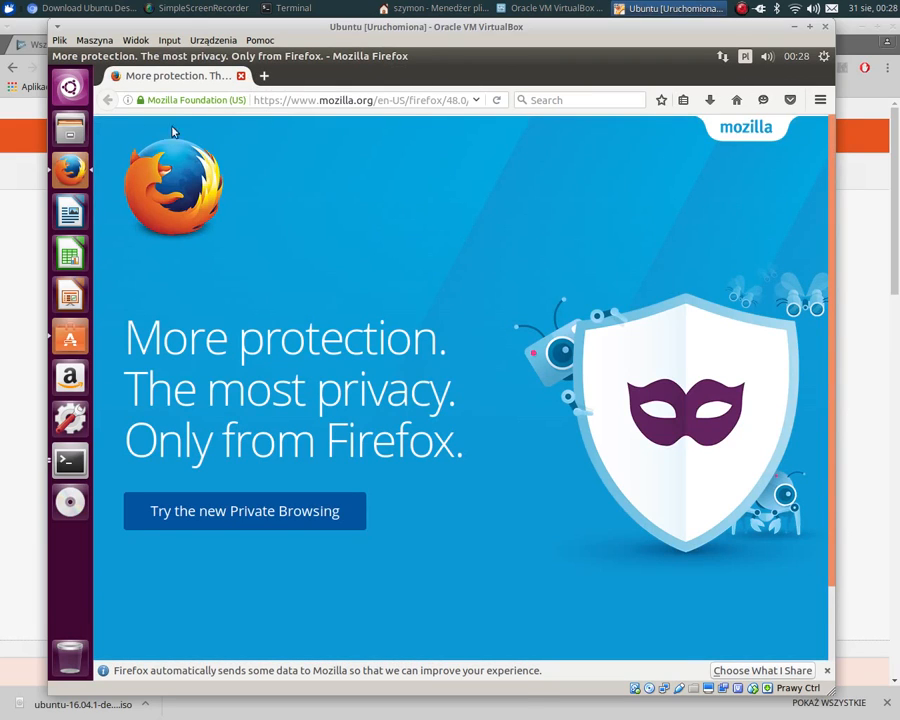
pyautogui.click(62, 88)
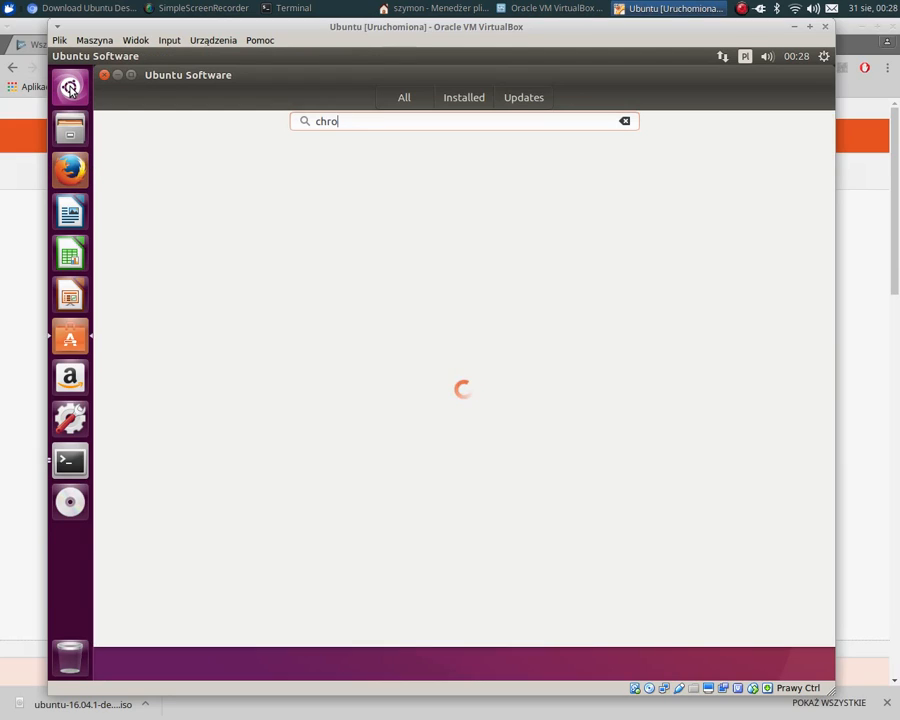
# - Find the Chromium Web Browser in the Dash with chro and launch it
pyautogui.click(70, 88)
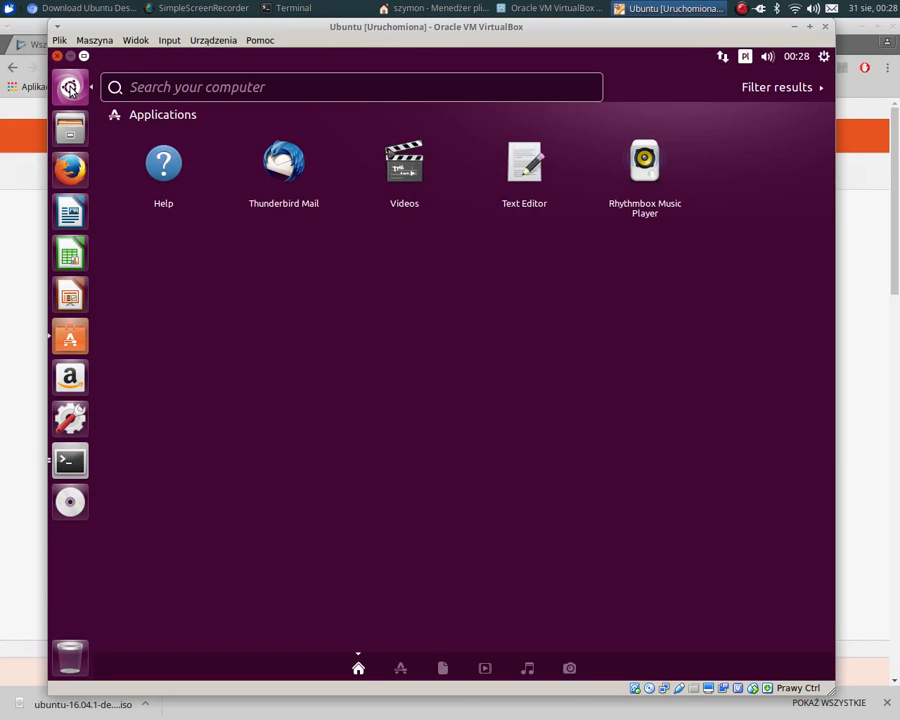
pyautogui.write('ch')
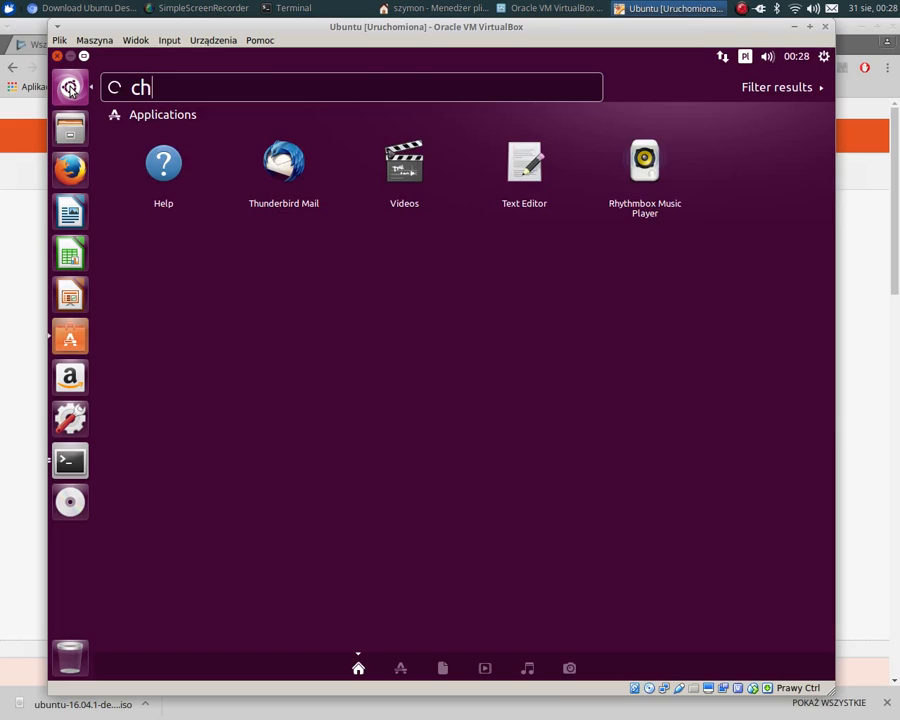
pyautogui.write('r')
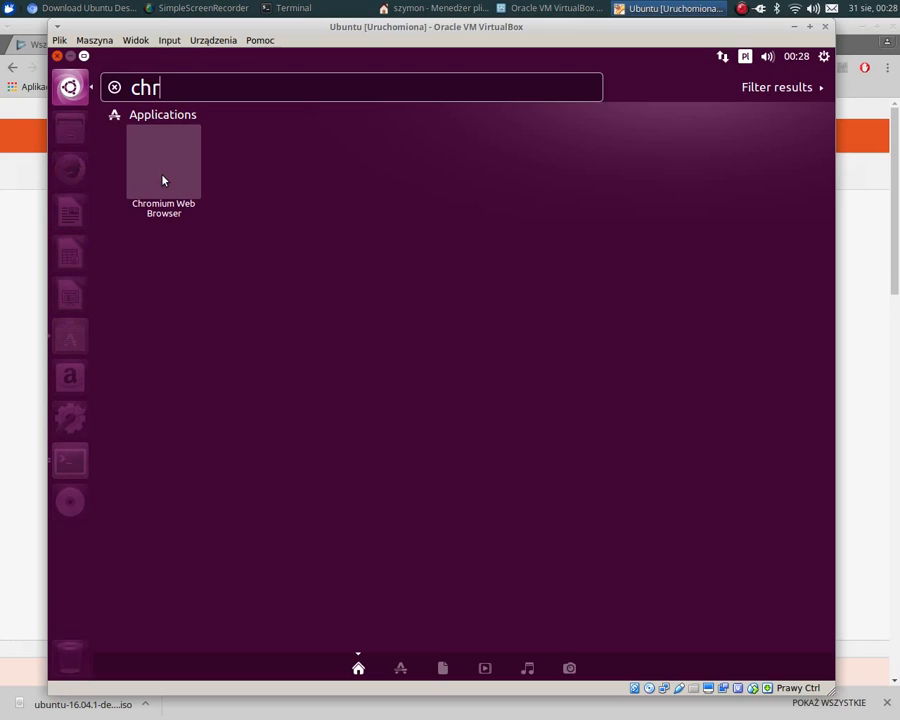
pyautogui.write('o')
pyautogui.press('Return')
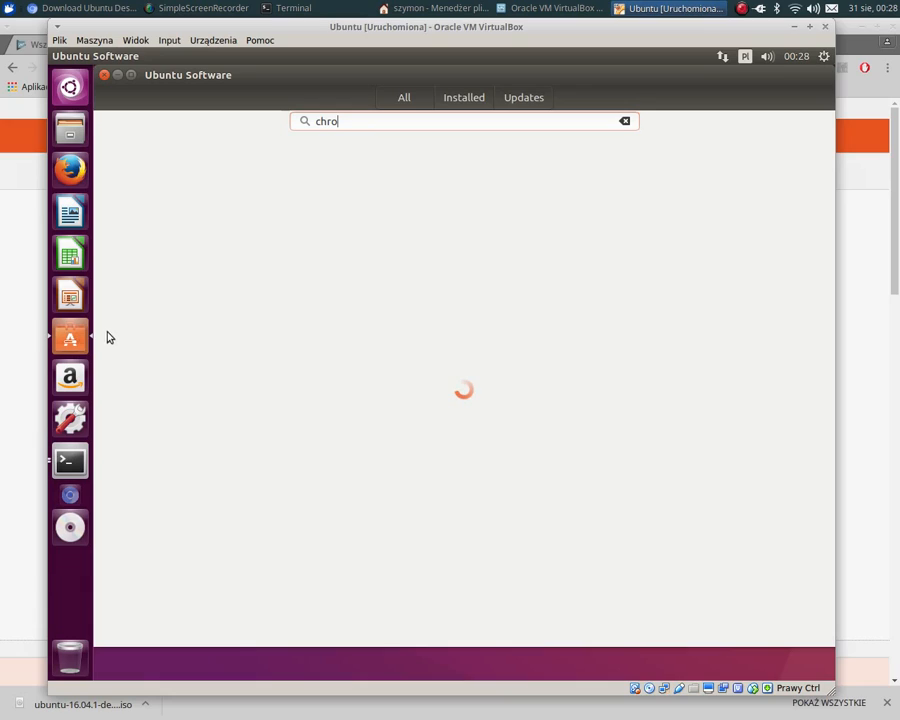
# - Close the open terminals and search the web for ubuntu in Chromium
pyautogui.click(67, 461)
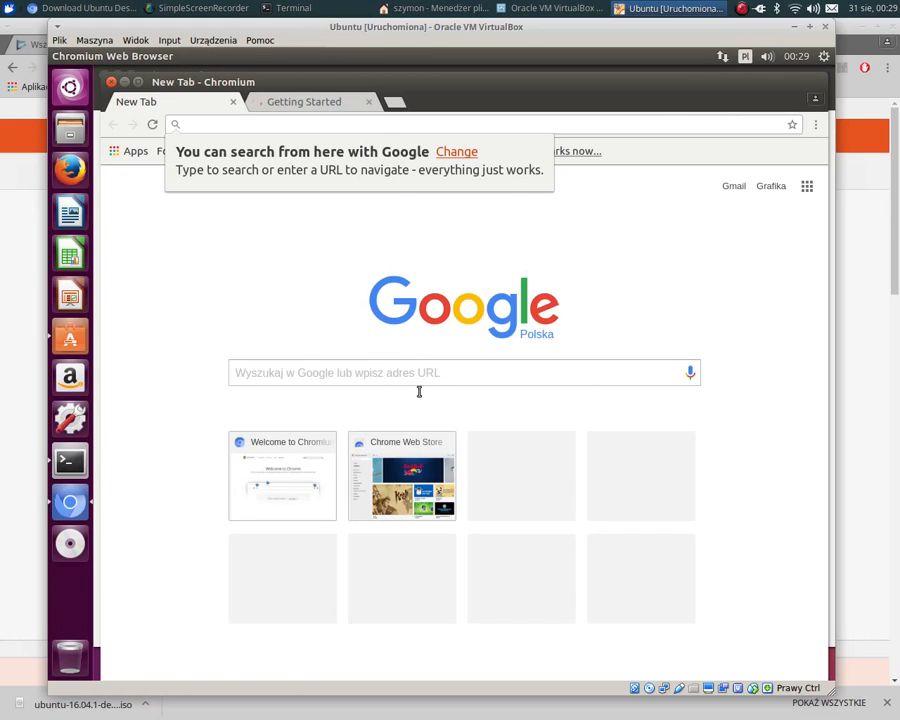
pyautogui.hotkey('alt', 'Tab')
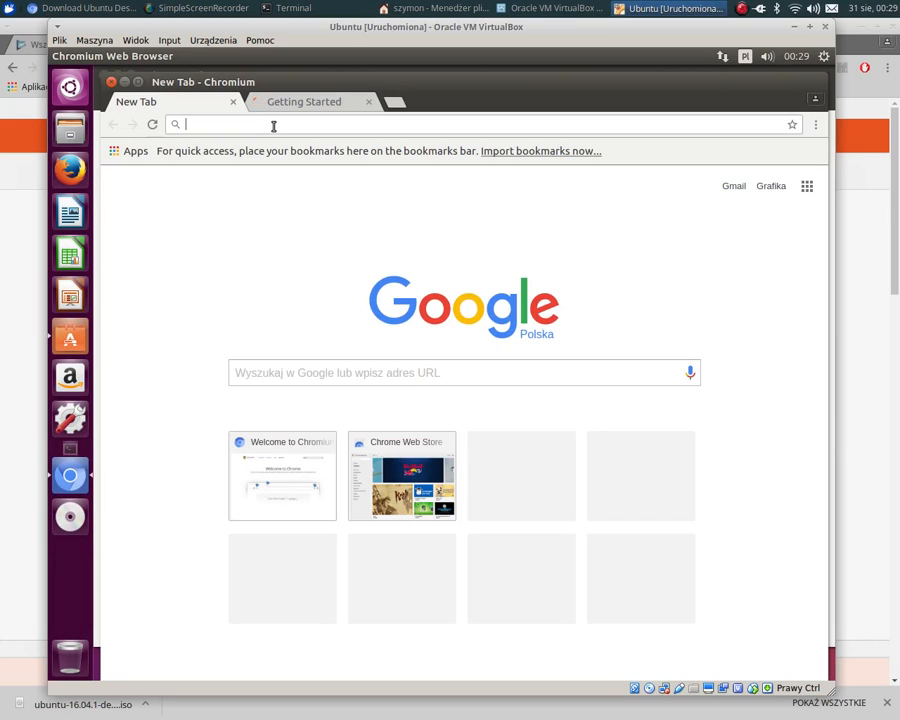
pyautogui.write('ubuntu')
pyautogui.press('Return')
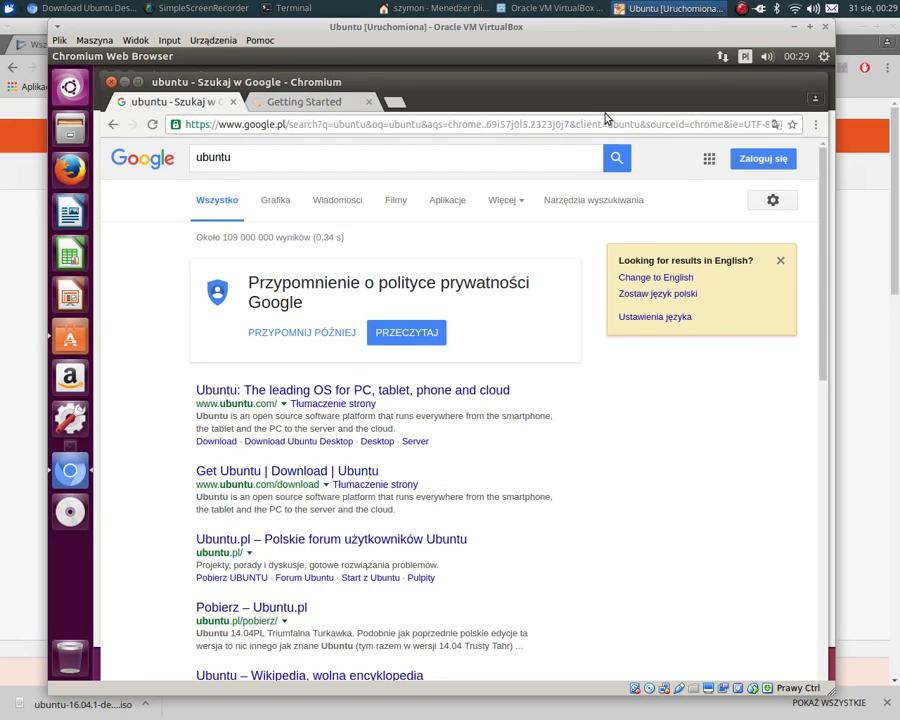
# - Close Chromium, maximize the Ubuntu Software window and show its All applications overview
pyautogui.click(70, 339)
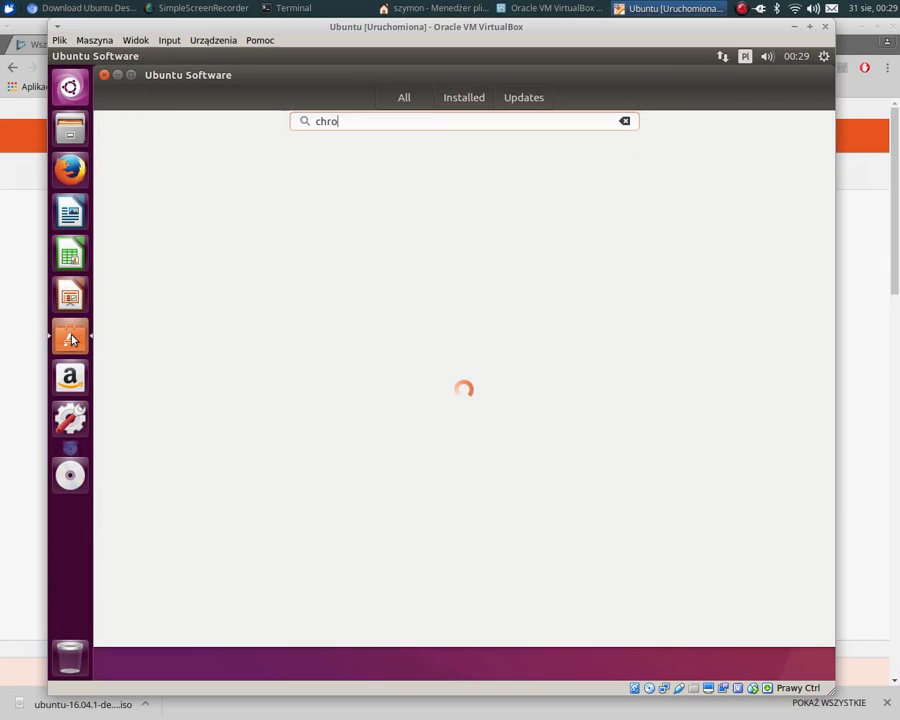
pyautogui.doubleClick(507, 74)
pyautogui.click(509, 77)
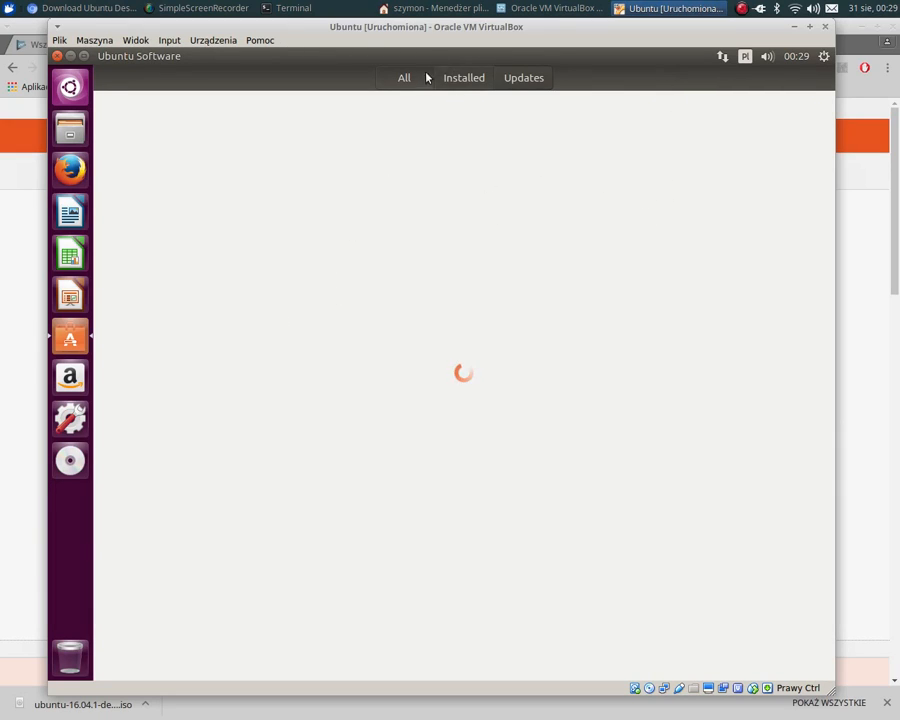
pyautogui.click(400, 80)
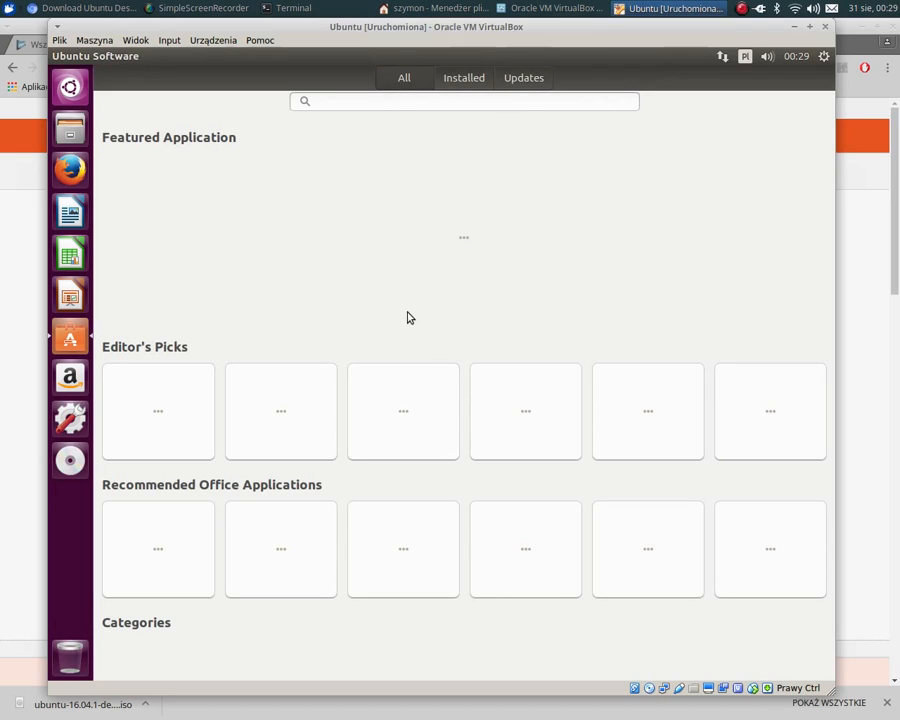
# - Close and relaunch Ubuntu Software in the virtual machine, and search it for chromium
pyautogui.click(376, 104)
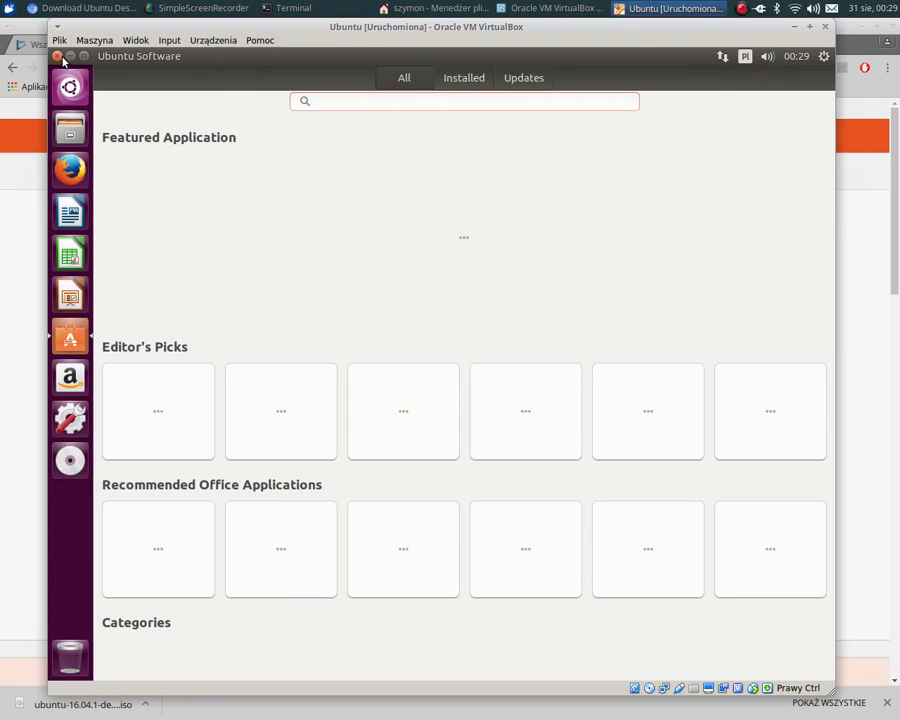
pyautogui.click(58, 56)
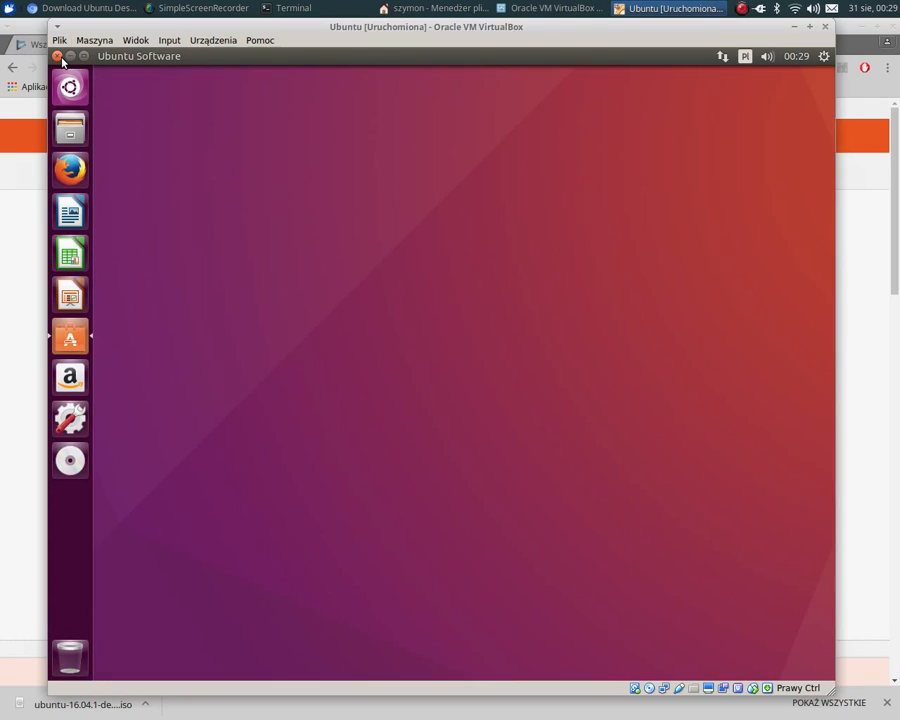
pyautogui.click(66, 339)
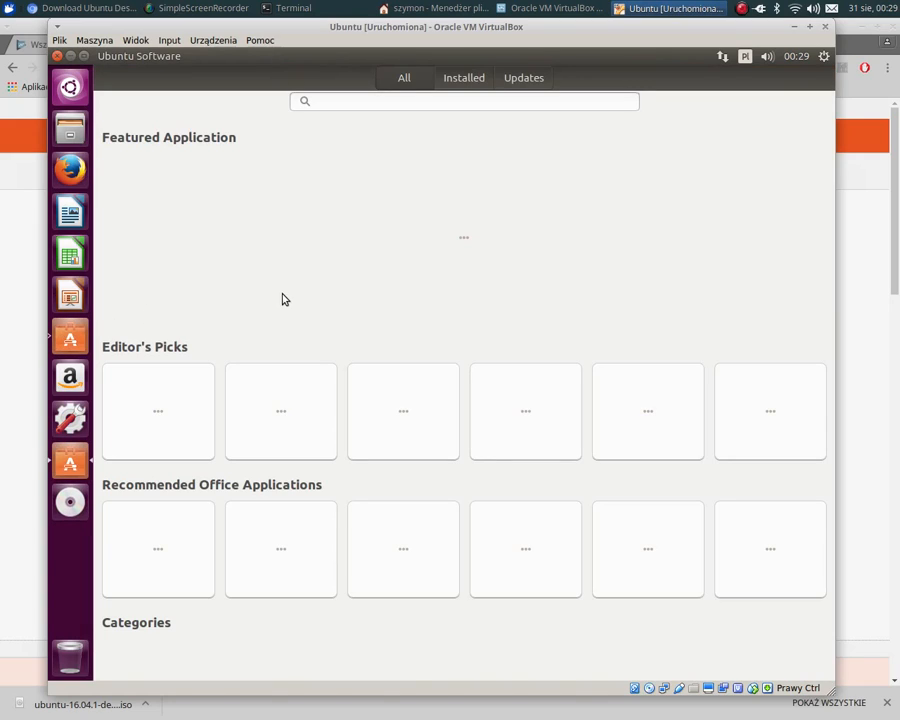
pyautogui.click(353, 106)
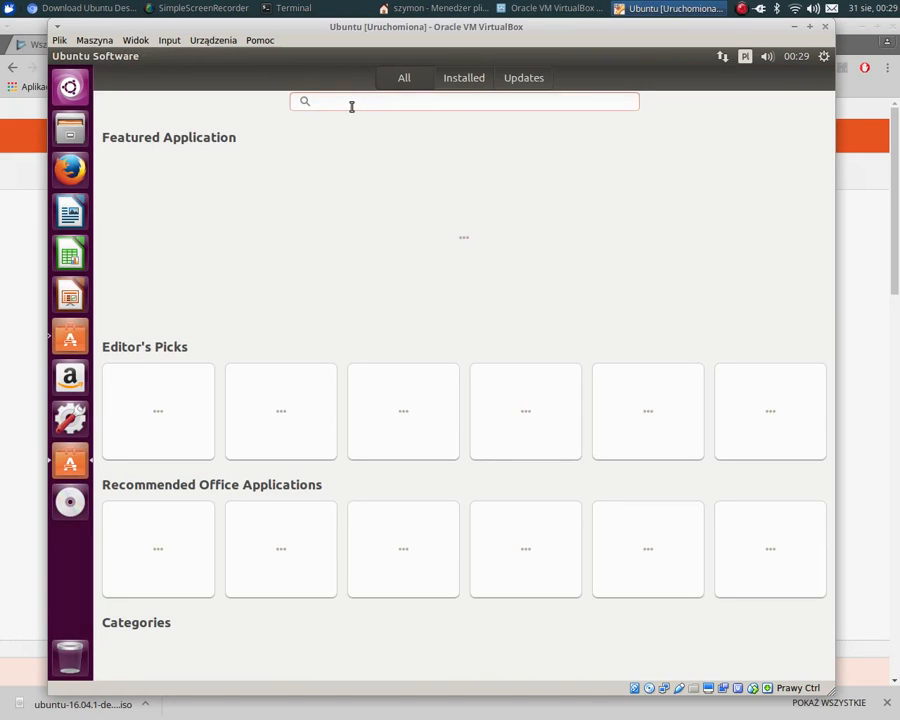
pyautogui.write('chromi')
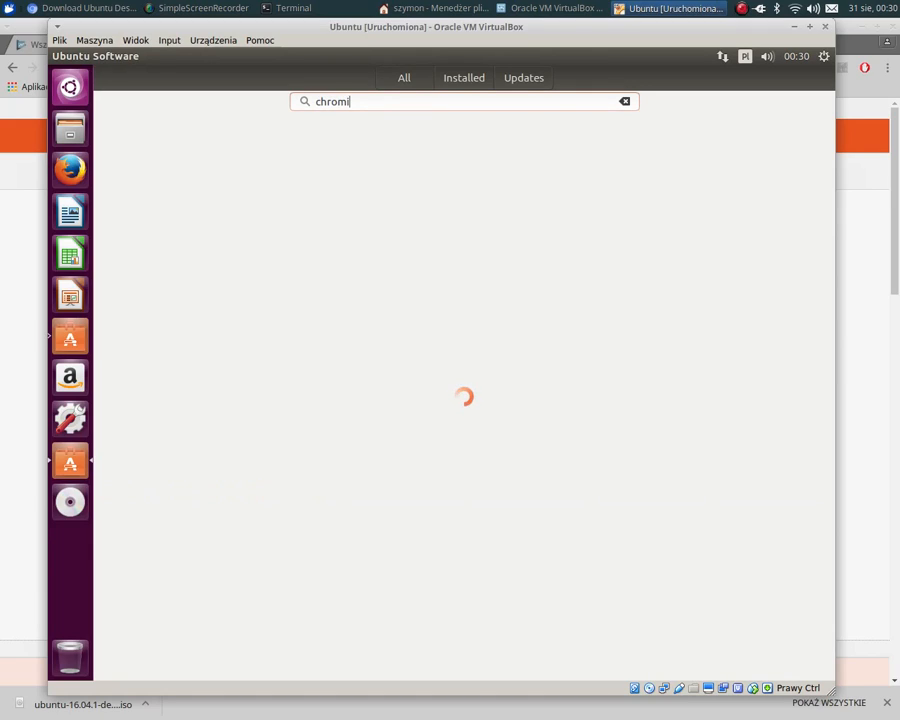
pyautogui.write('um')
# - Find the host system's Oprogramowanie software manager with soft, launch it, dismiss its welcome dialog and move its window higher
pyautogui.click(8, 8)
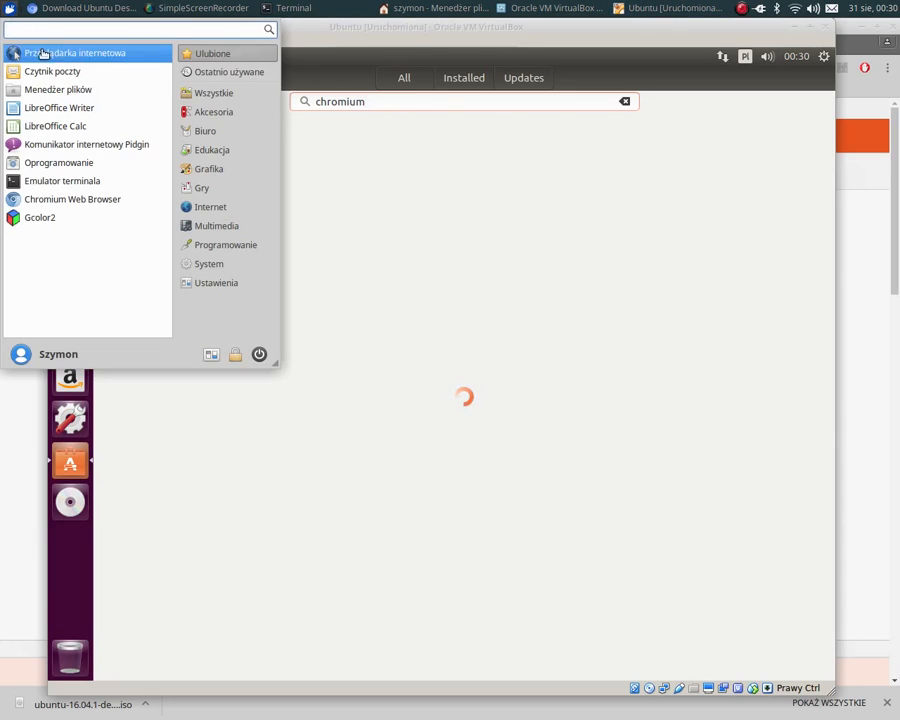
pyautogui.write('s')
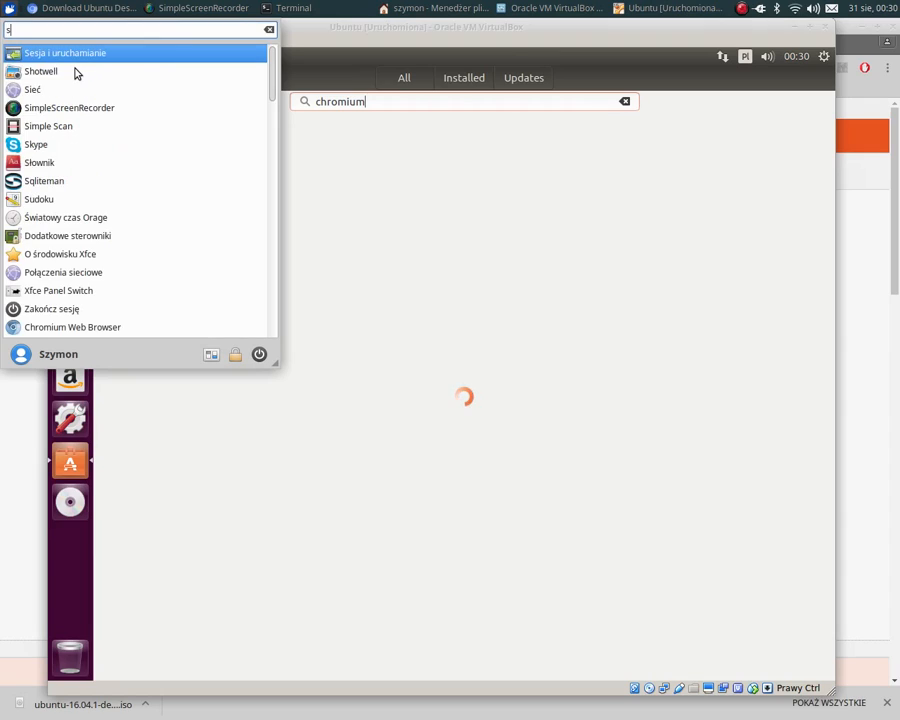
pyautogui.write('oft')
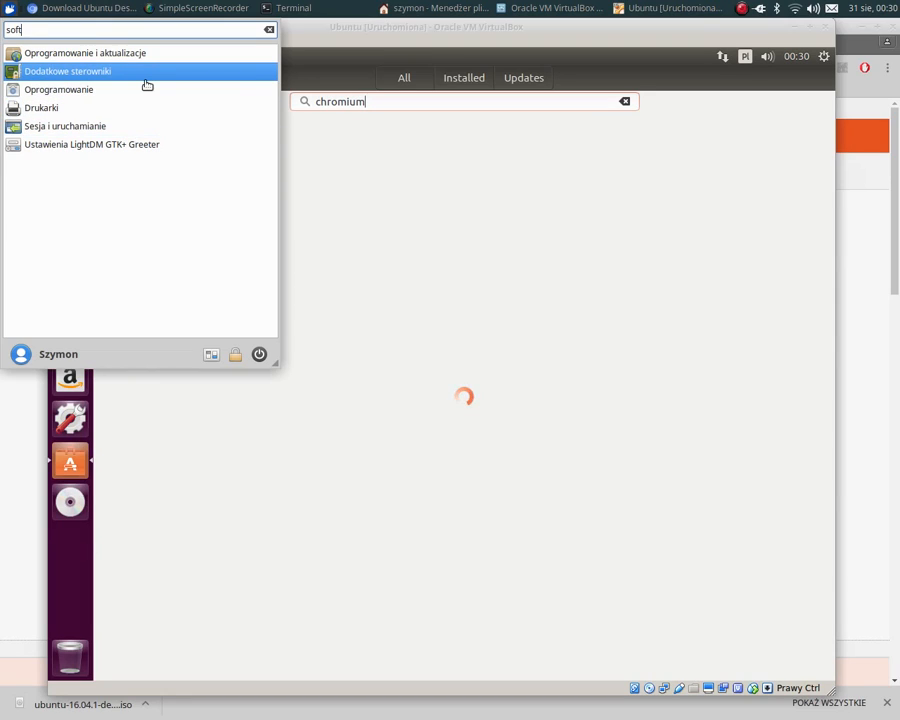
pyautogui.click(98, 94)
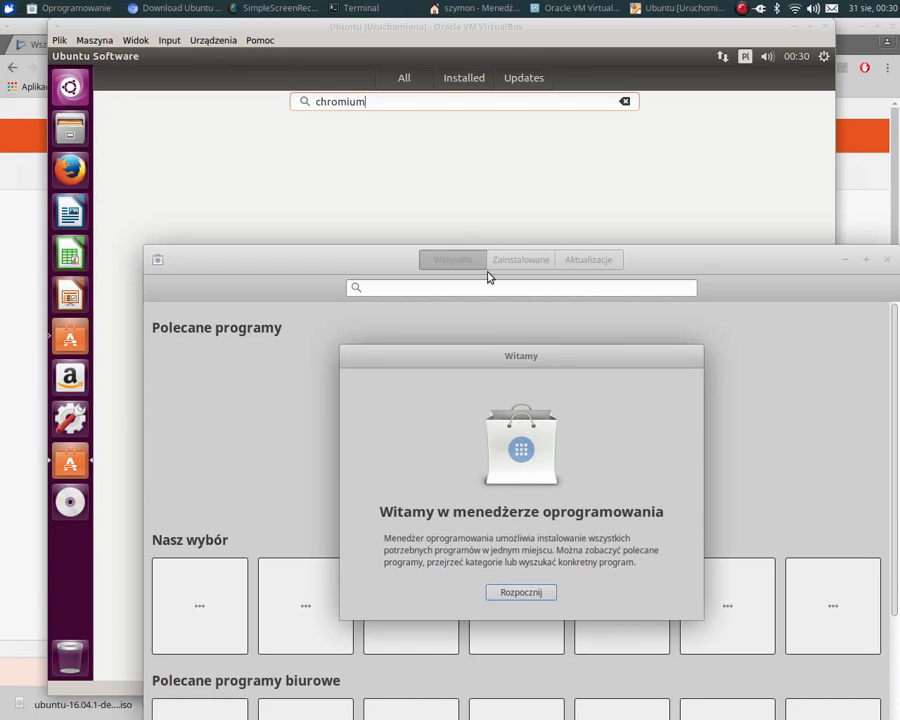
pyautogui.click(521, 592)
pyautogui.moveTo(683, 261); pyautogui.dragTo(674, 131)
# - Search the host's software manager for chromium and reposition its window over the virtual machine
pyautogui.click(404, 156)
pyautogui.write('c')
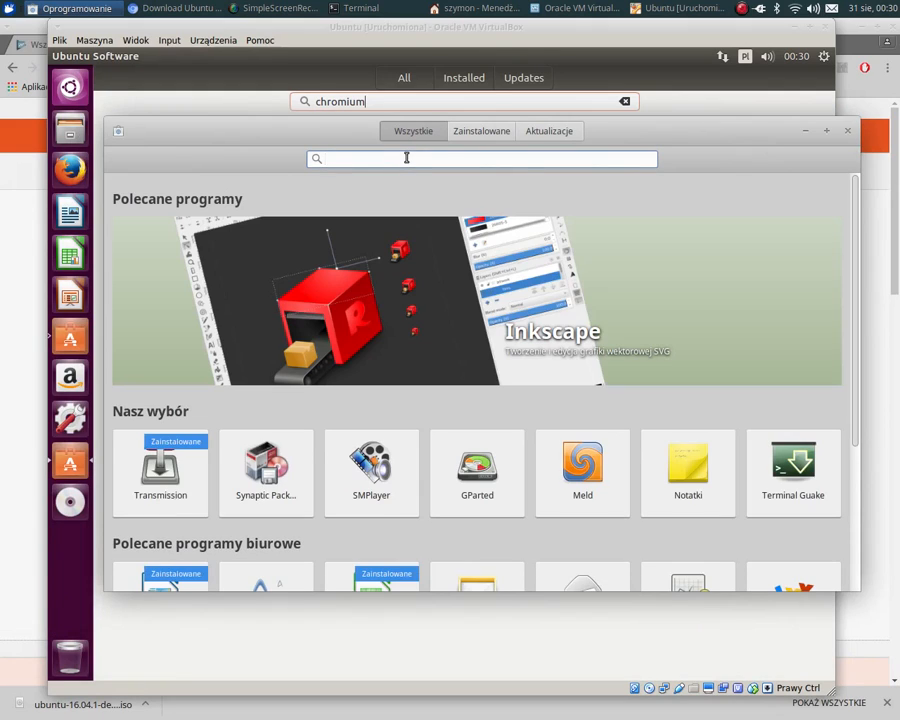
pyautogui.write('hro')
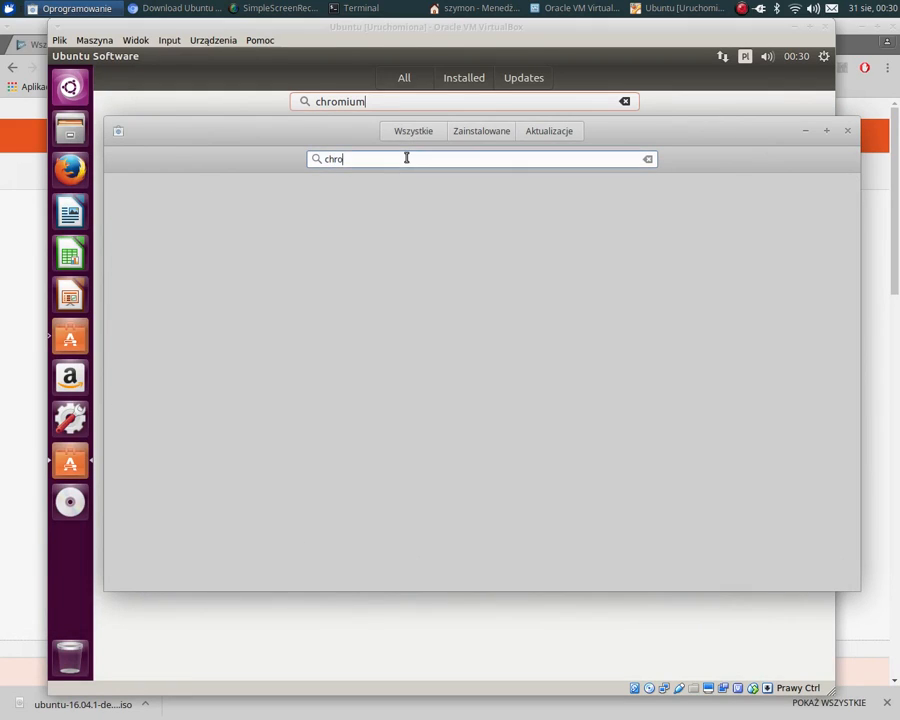
pyautogui.write('mium')
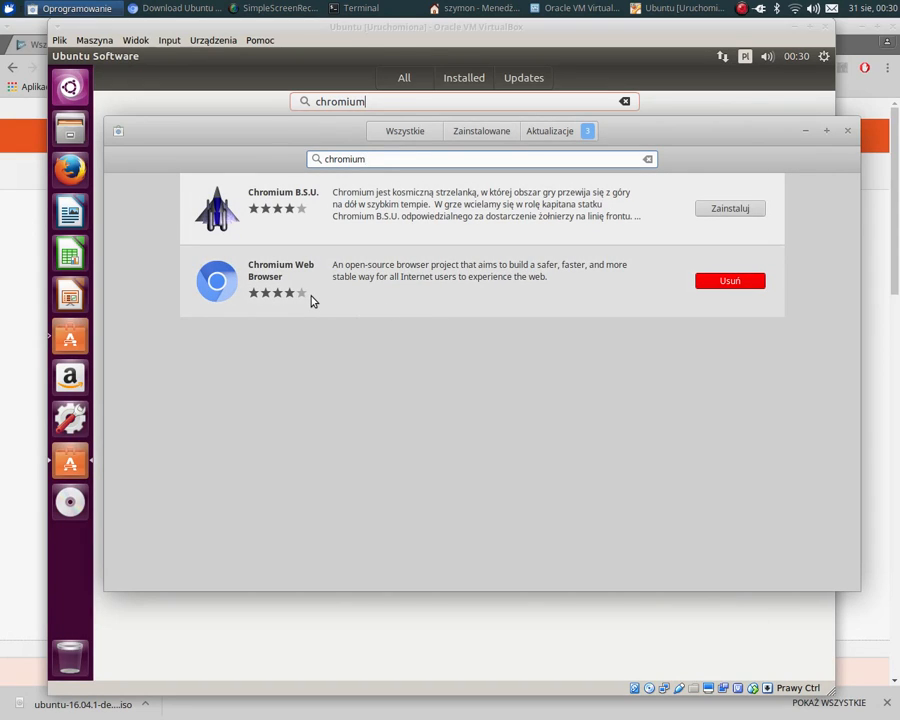
pyautogui.moveTo(755, 137); pyautogui.dragTo(714, 178)
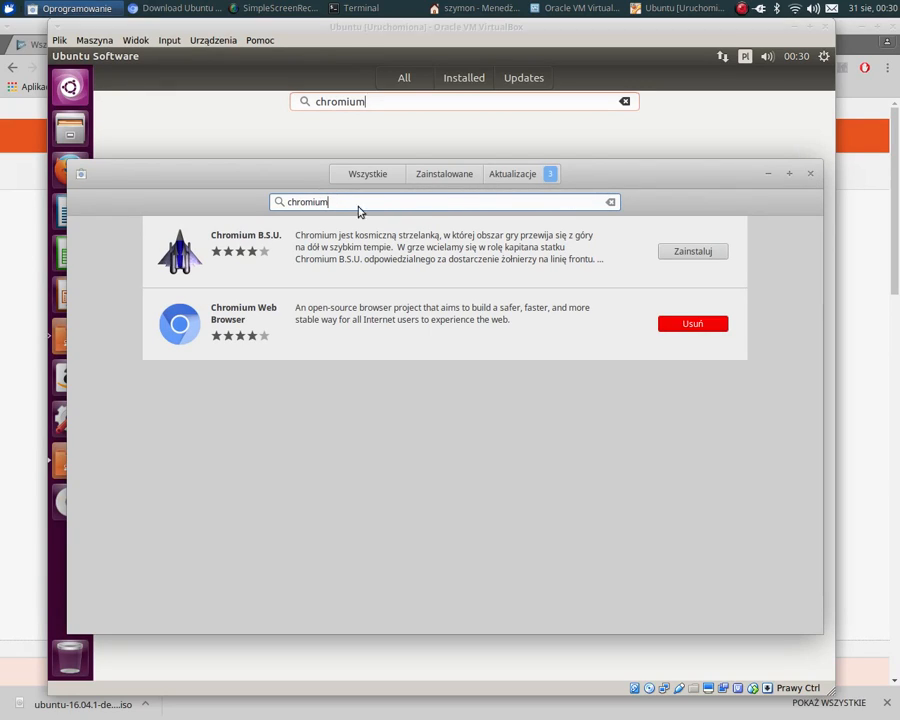
# - Clear the chromium search and browse the recommended games in the Gry category
pyautogui.doubleClick(297, 203)
pyautogui.press('BackSpace')
pyautogui.write('ga')
pyautogui.press('BackSpace')
pyautogui.press('BackSpace')
pyautogui.scroll(-5, 390, 287)
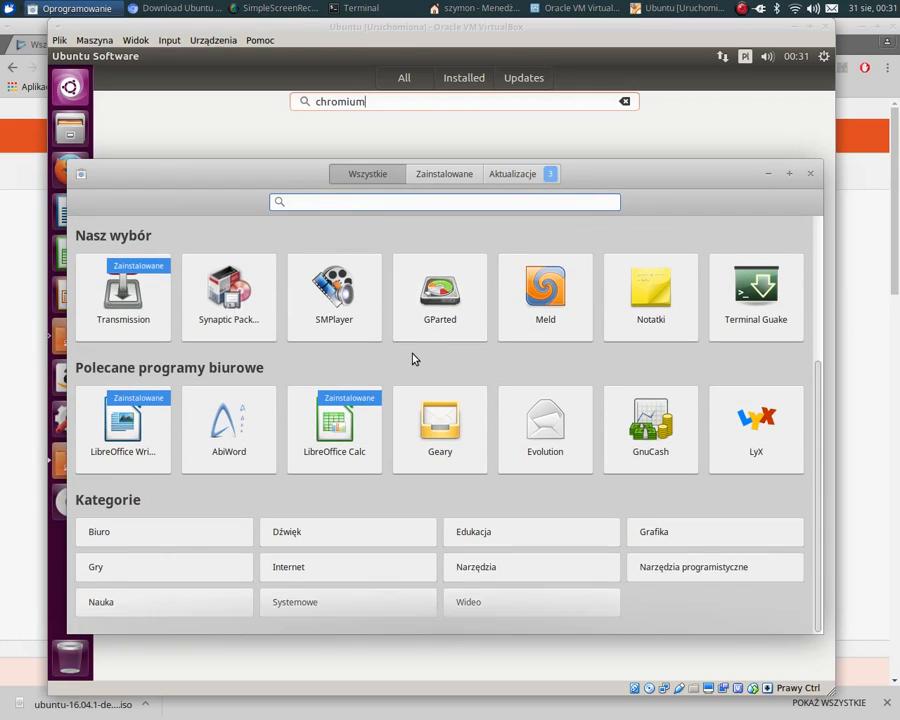
pyautogui.click(140, 572)
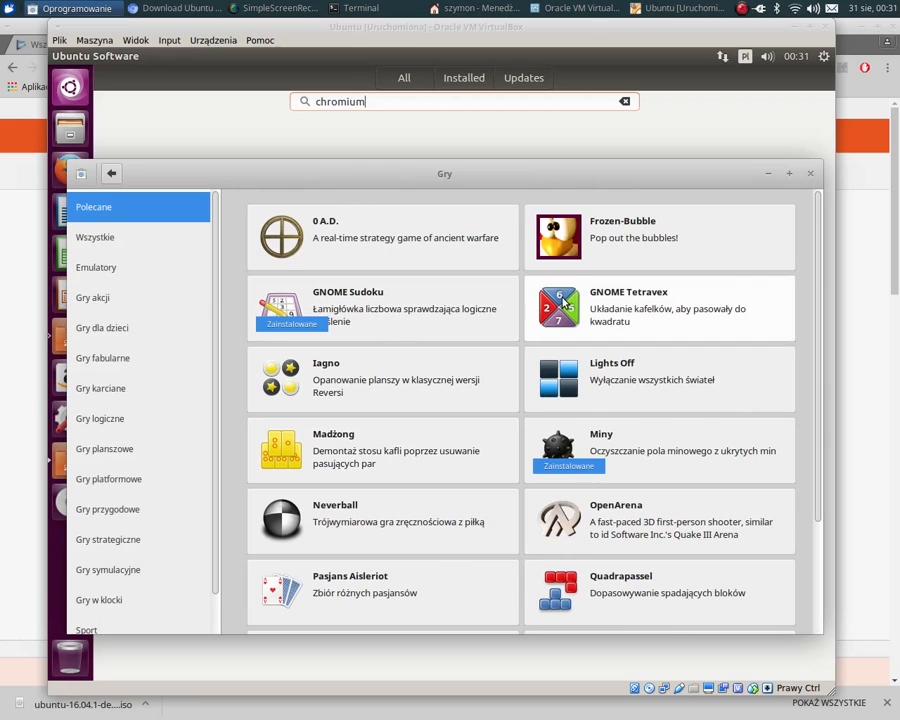
pyautogui.scroll(-3, 678, 268)
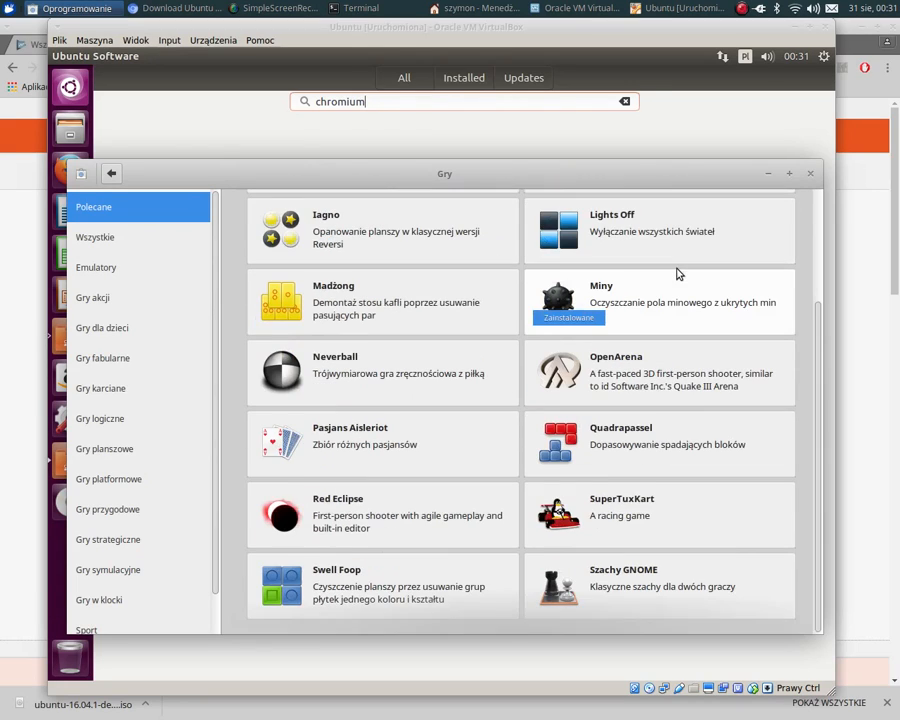
# - View the SuperTuxKart page with its screenshots and description, and return to the games list
pyautogui.click(628, 518)
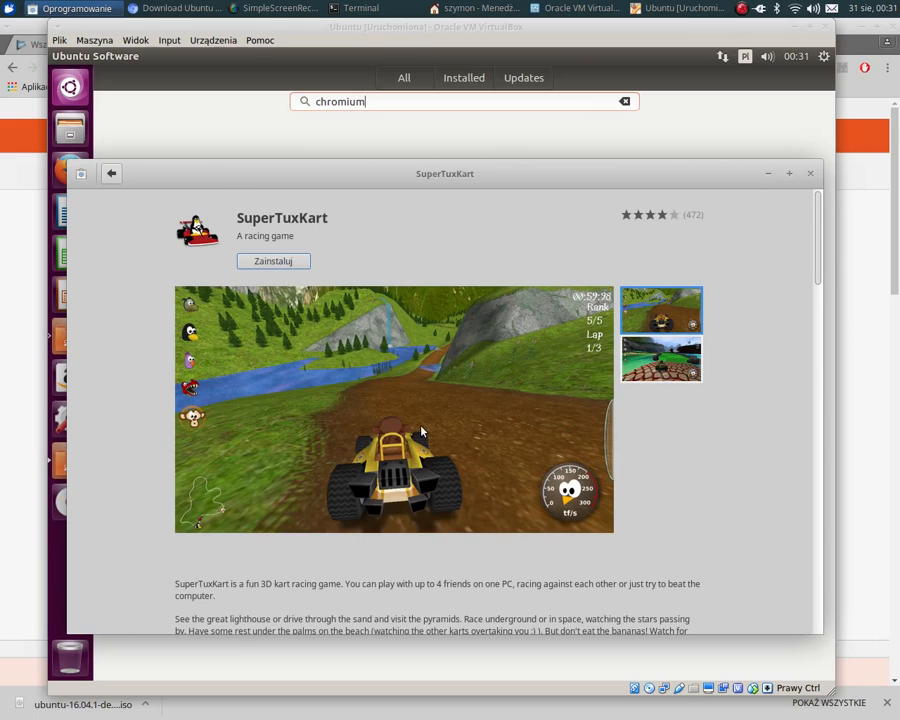
pyautogui.scroll(-2, 663, 358)
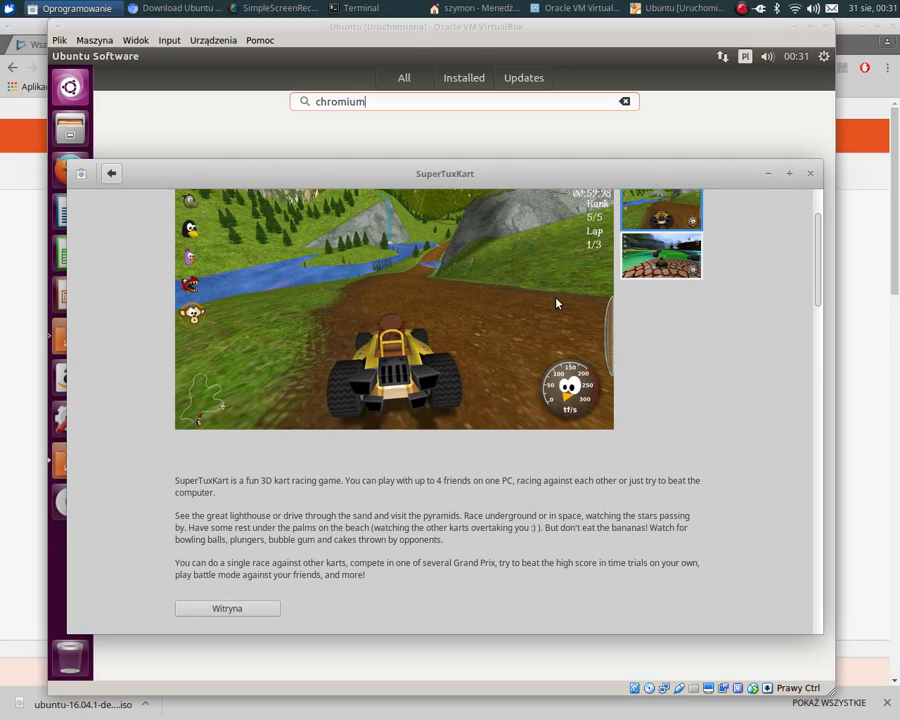
pyautogui.click(111, 174)
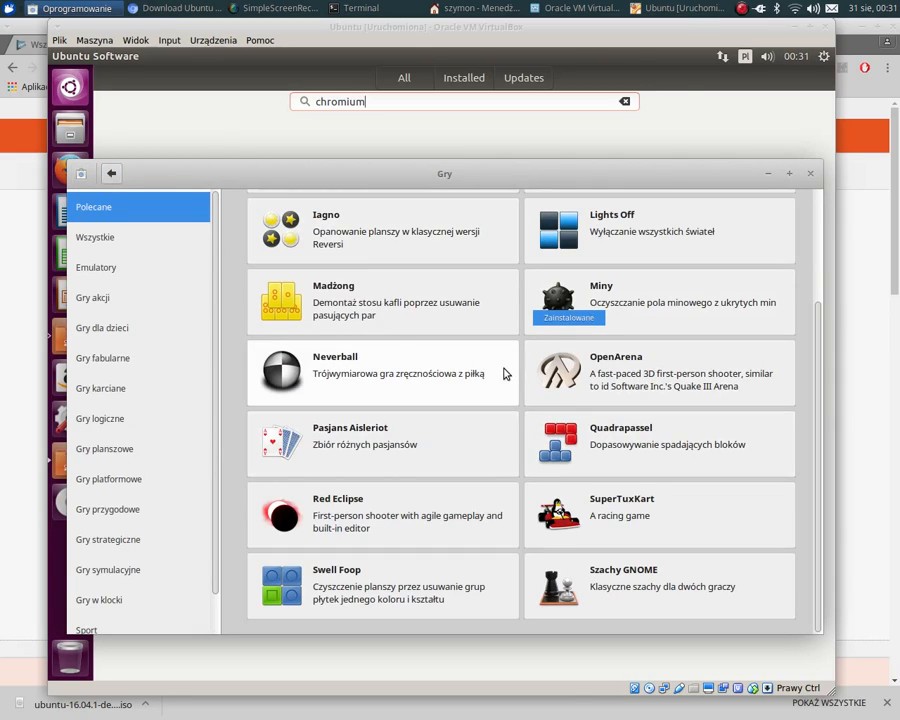
# - Go back from the Gry category to the overview and close the host's software manager
pyautogui.scroll(3, 490, 370)
pyautogui.click(120, 180)
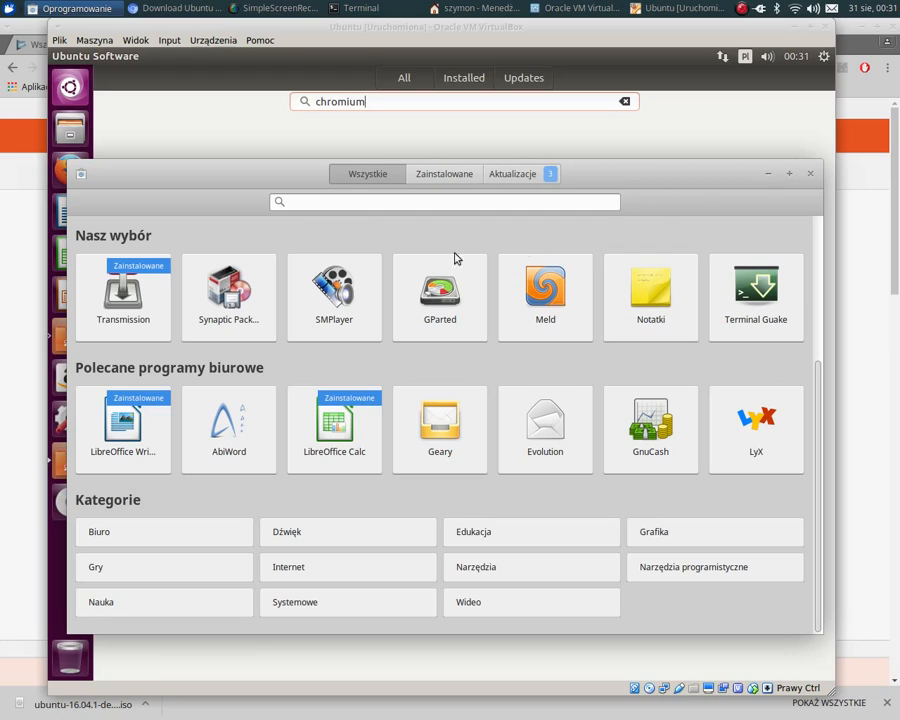
pyautogui.click(811, 174)
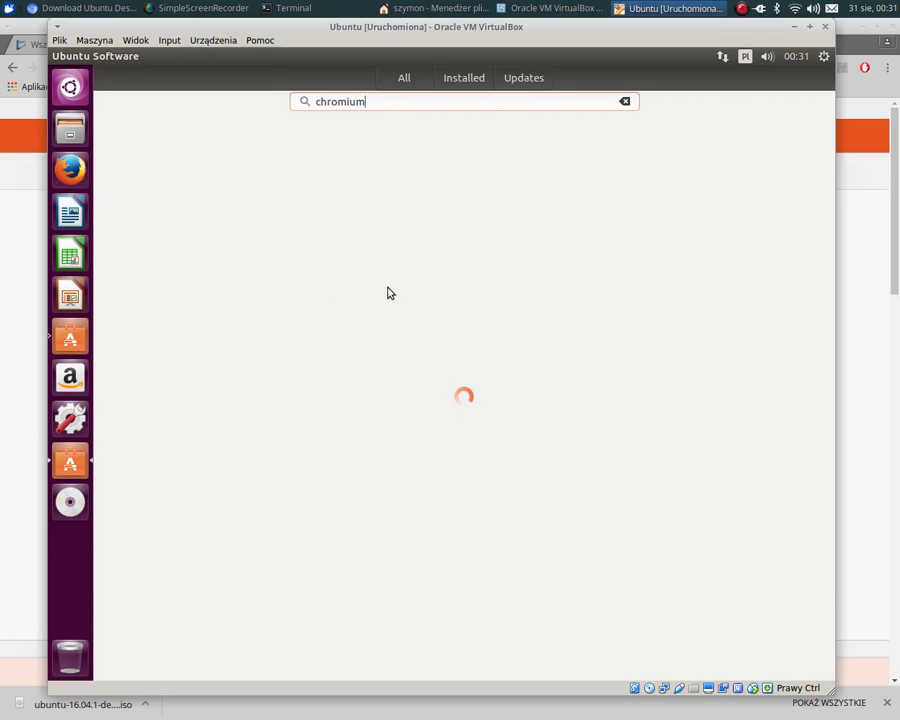
# - Show the virtual machine's About This Computer details and highlight its Memory value
pyautogui.moveTo(57, 65)
pyautogui.click(824, 56)
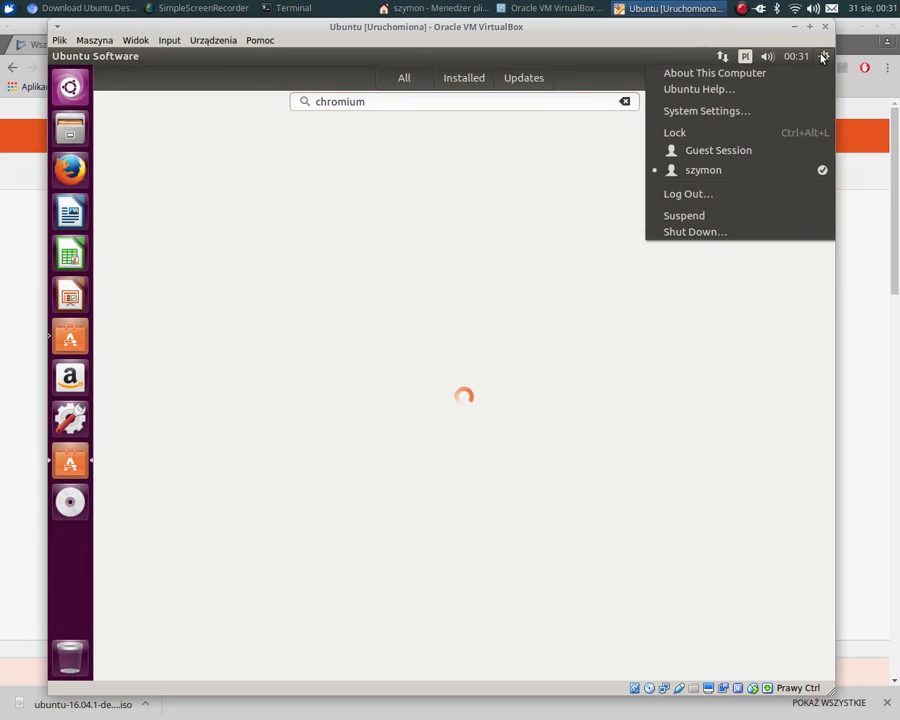
pyautogui.click(748, 79)
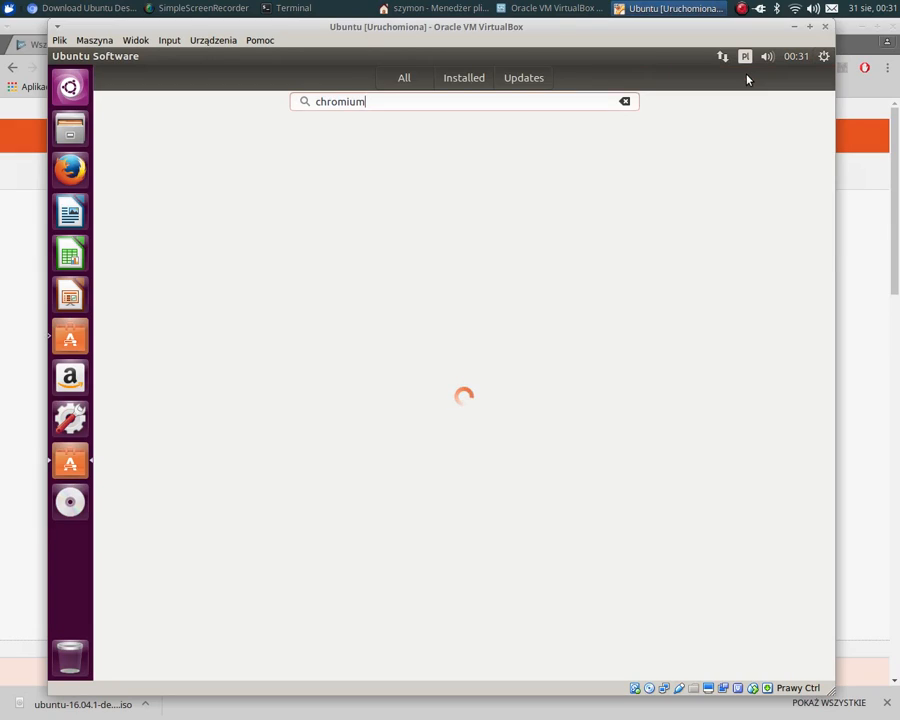
pyautogui.click(822, 58)
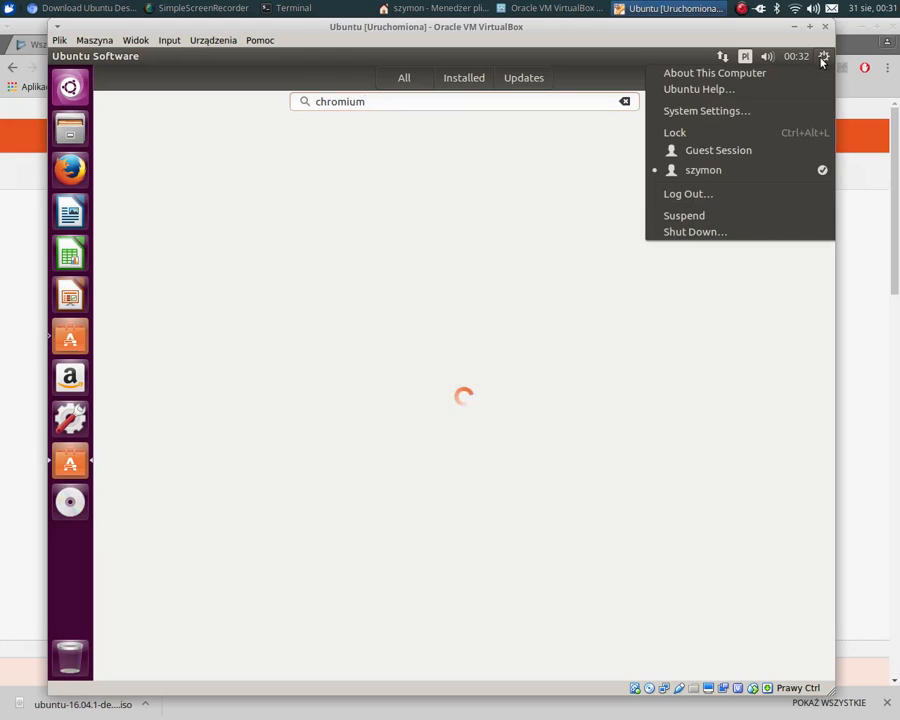
pyautogui.click(713, 78)
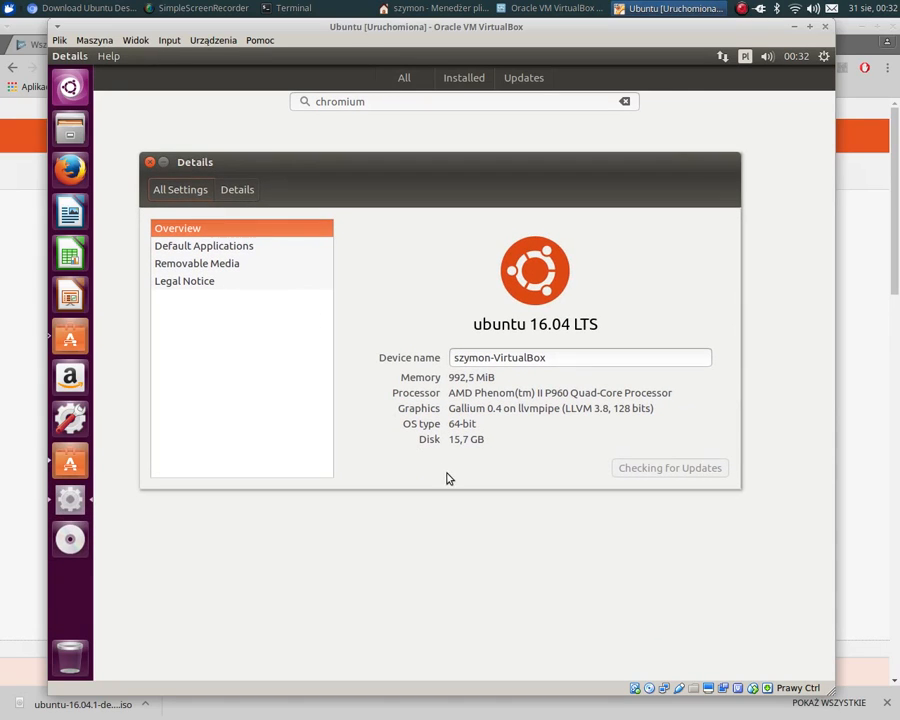
pyautogui.moveTo(450, 376)
pyautogui.mouseDown()
pyautogui.moveTo(490, 376)
pyautogui.moveTo(412, 374)
pyautogui.moveTo(466, 380)
pyautogui.mouseUp()
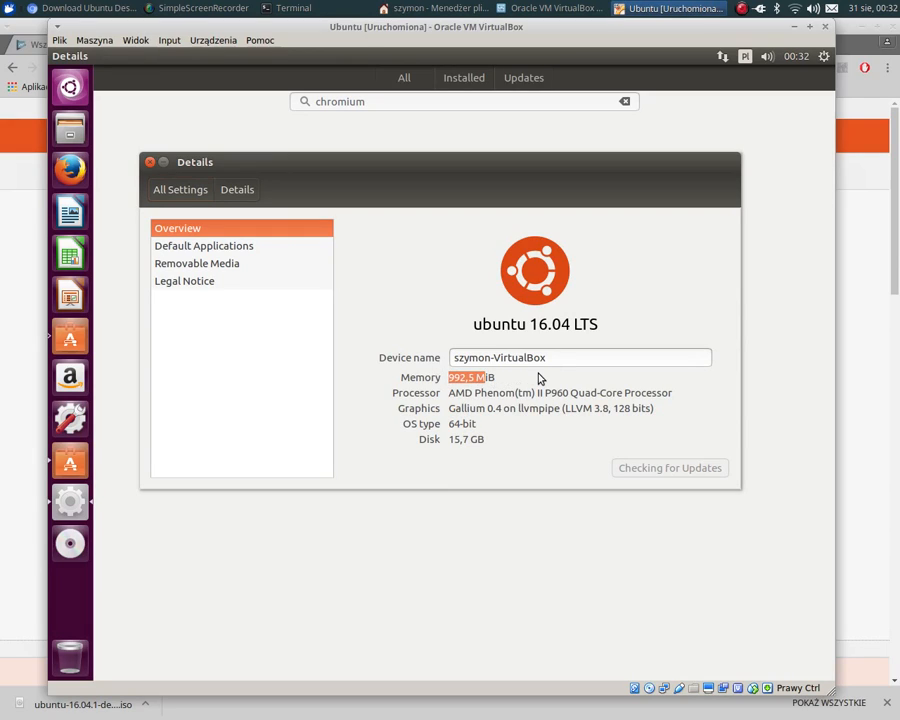
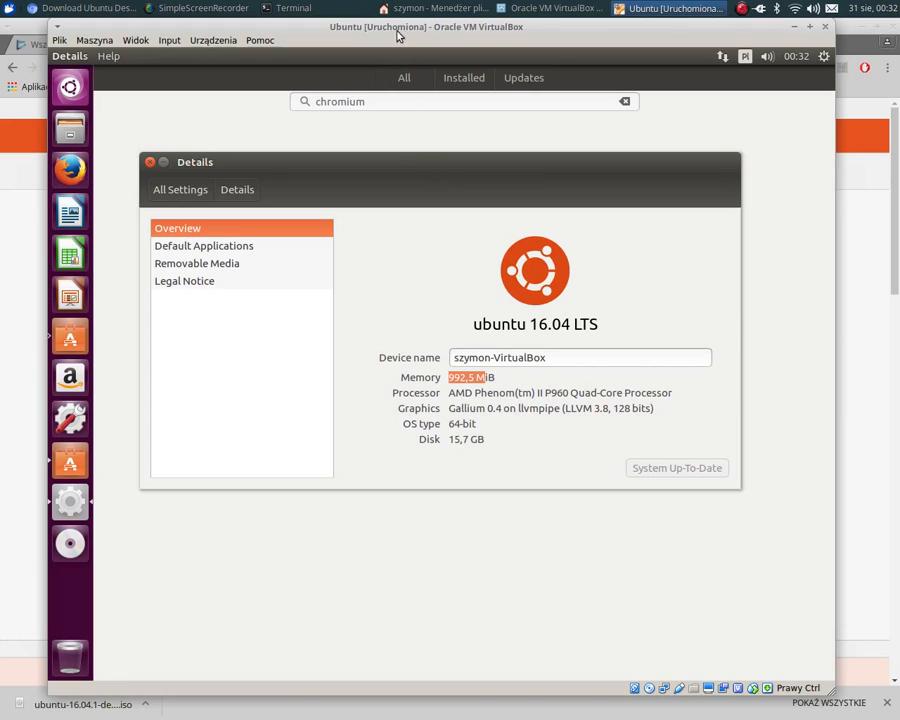
pyautogui.moveTo(404, 30)
pyautogui.mouseDown()
pyautogui.moveTo(396, 50)
pyautogui.moveTo(396, 30)
pyautogui.mouseUp()
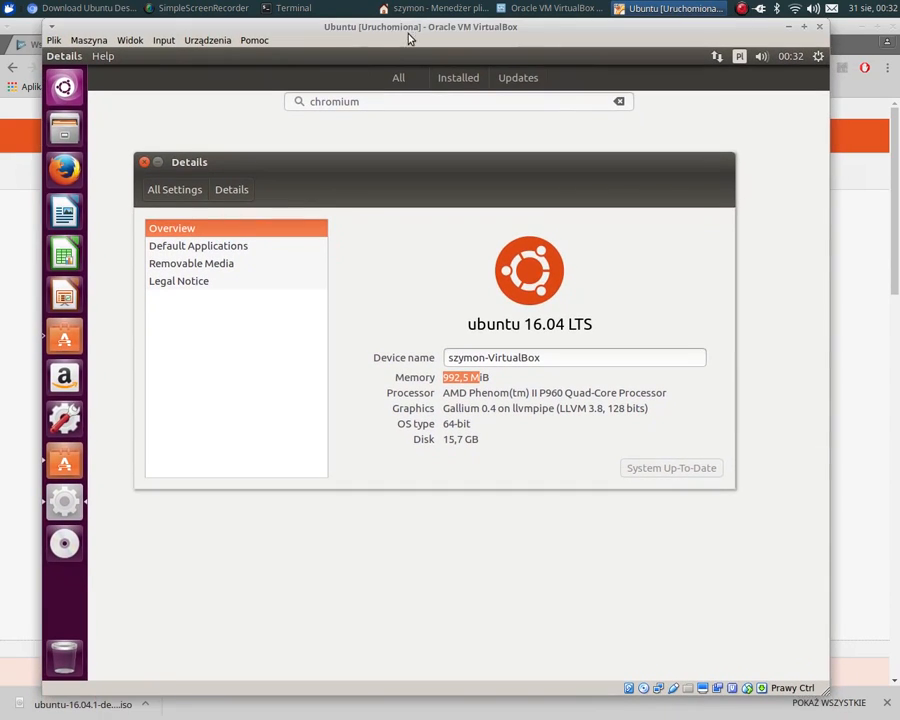